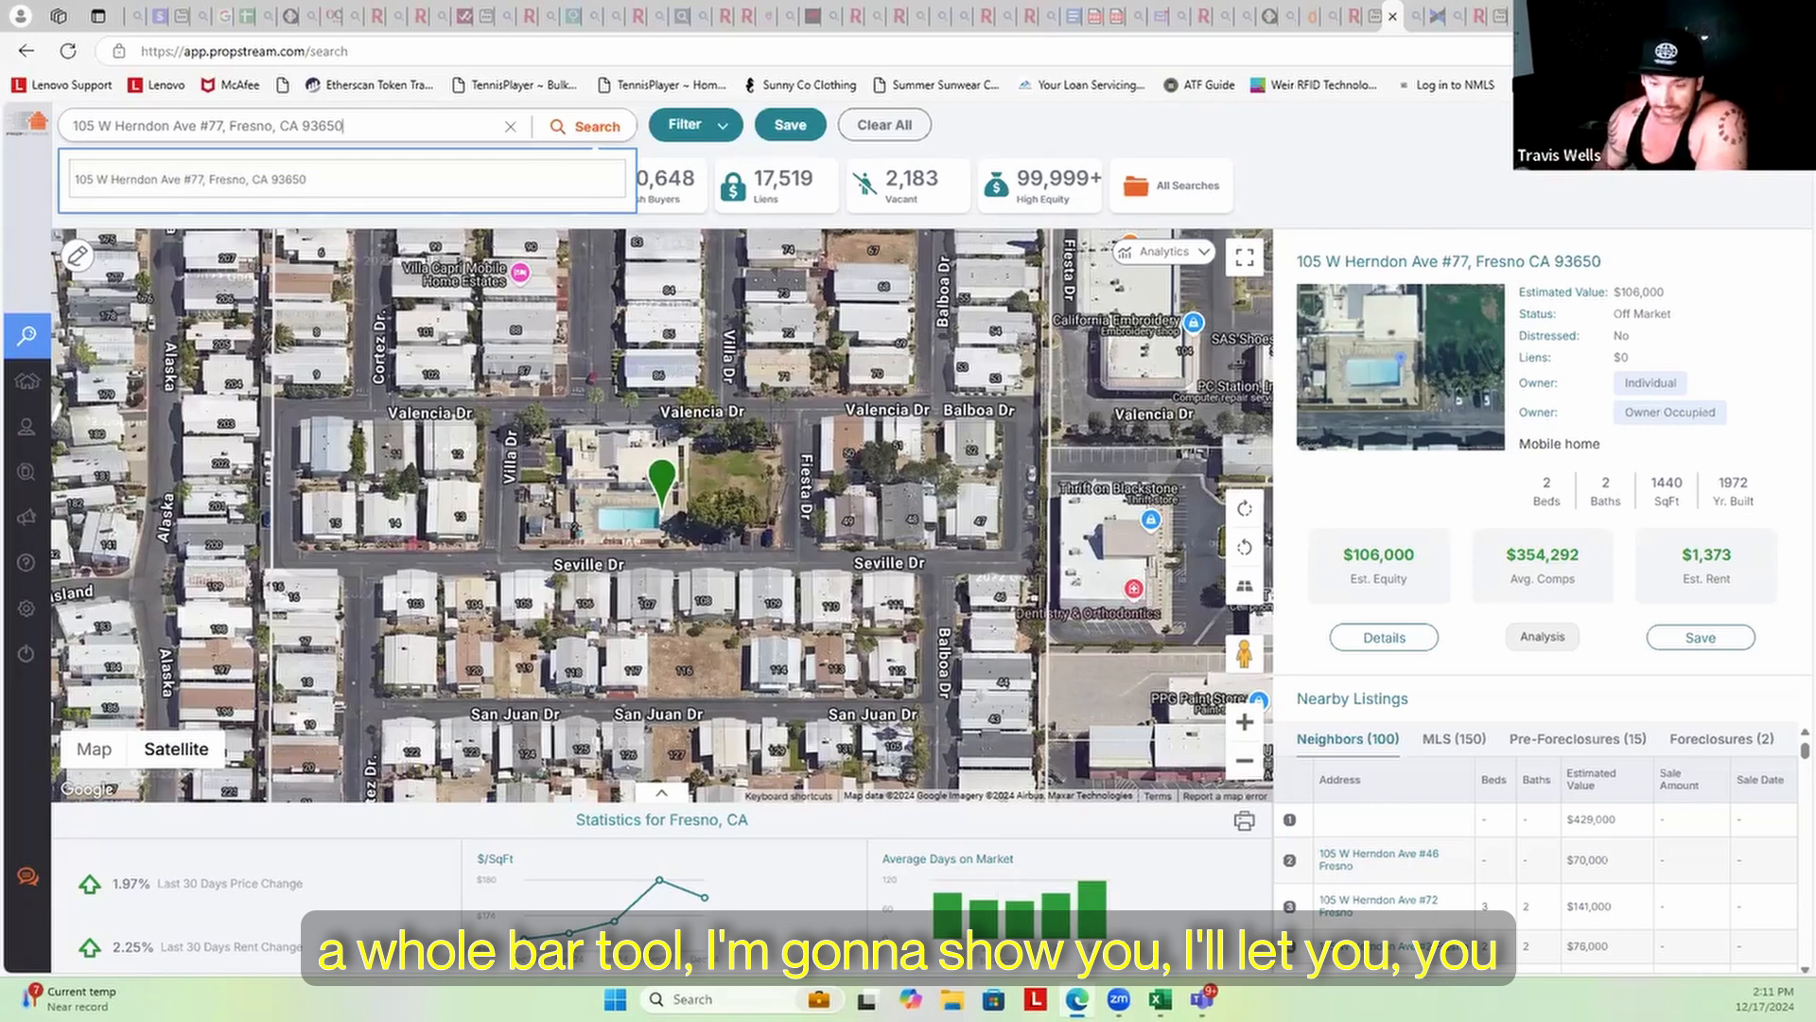
Dismiss the address suggestions and bring up the EEC Contract_Tracker in Teams
left_click(1020, 944)
left_click(1202, 999)
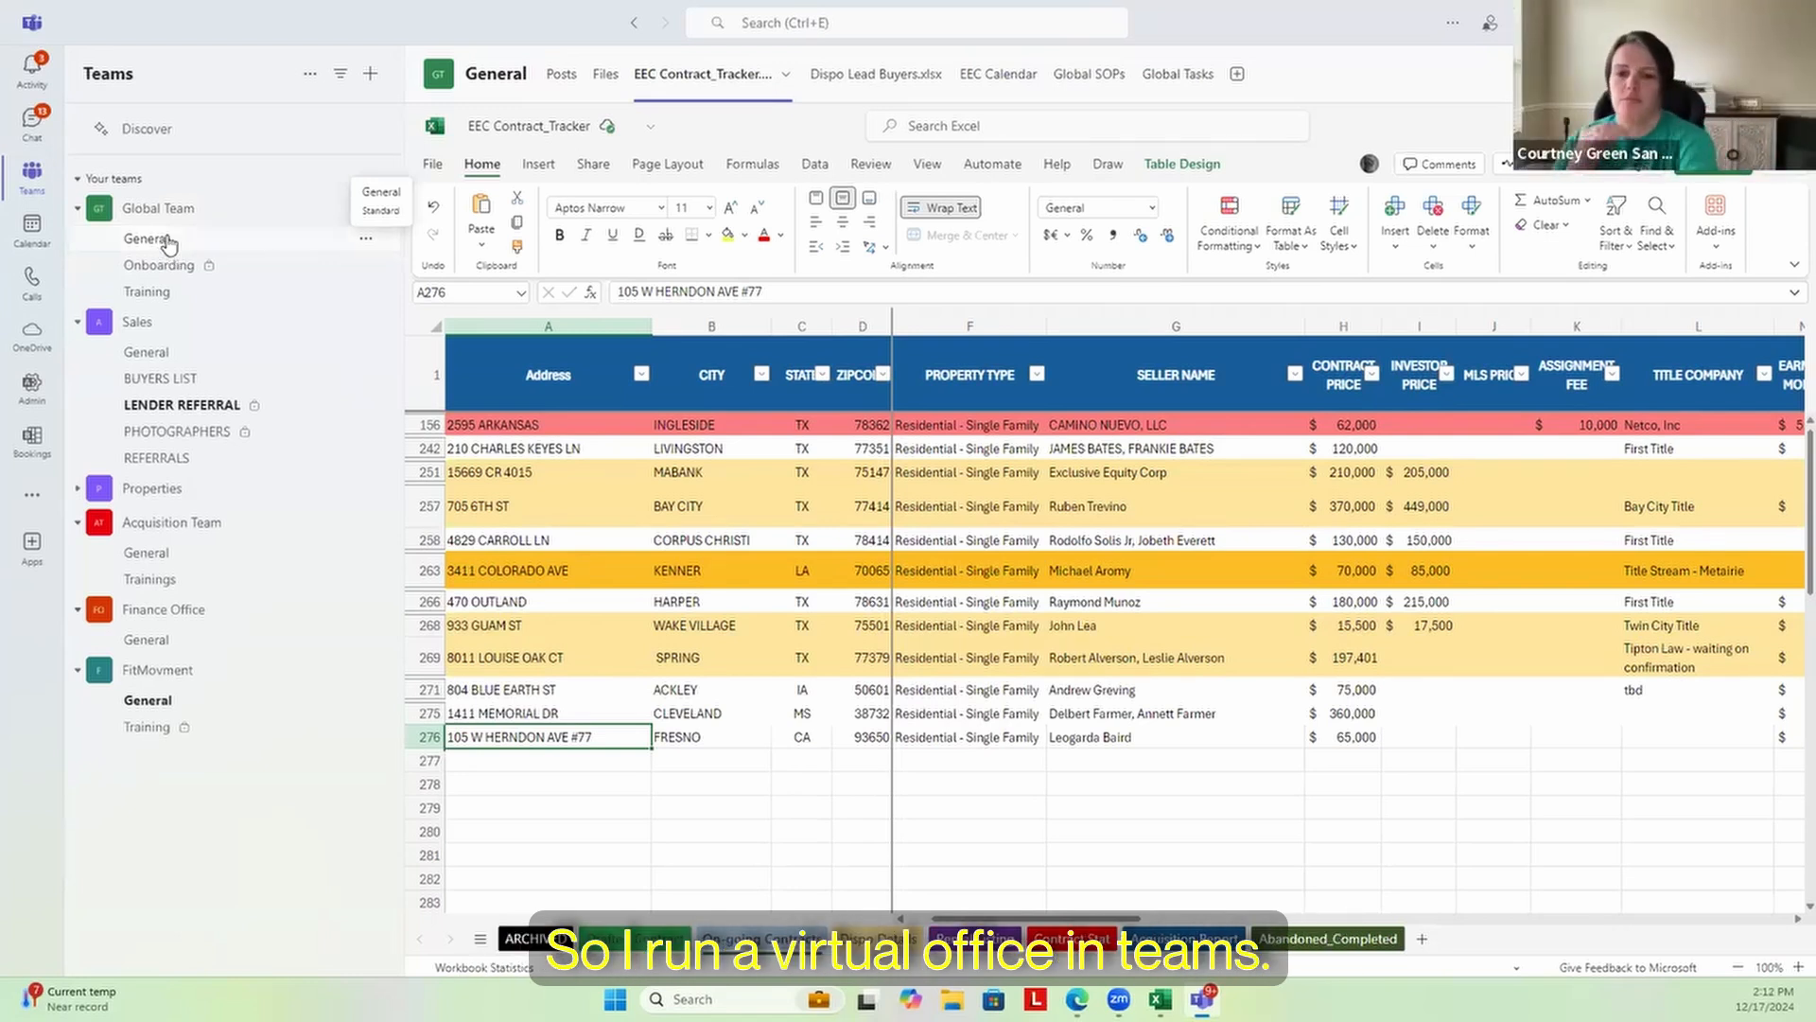
Show the General channel posts, then scroll through the chat list
left_click(161, 242)
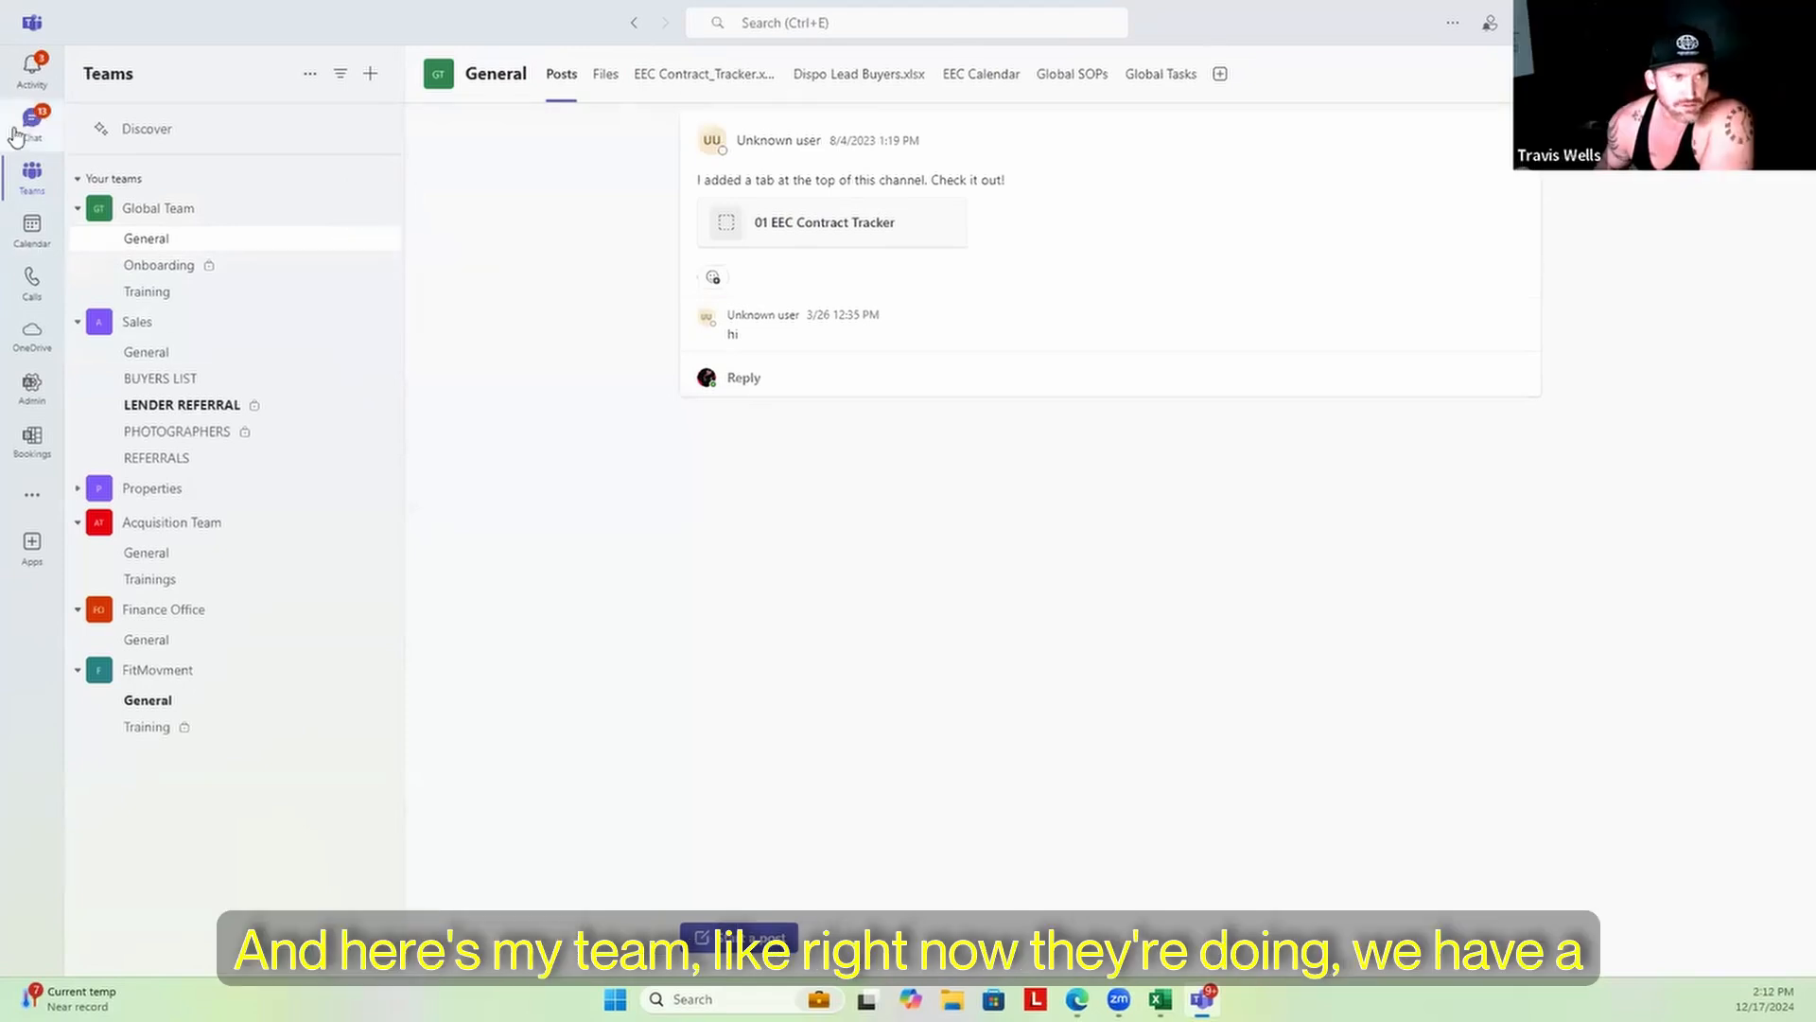
left_click(32, 121)
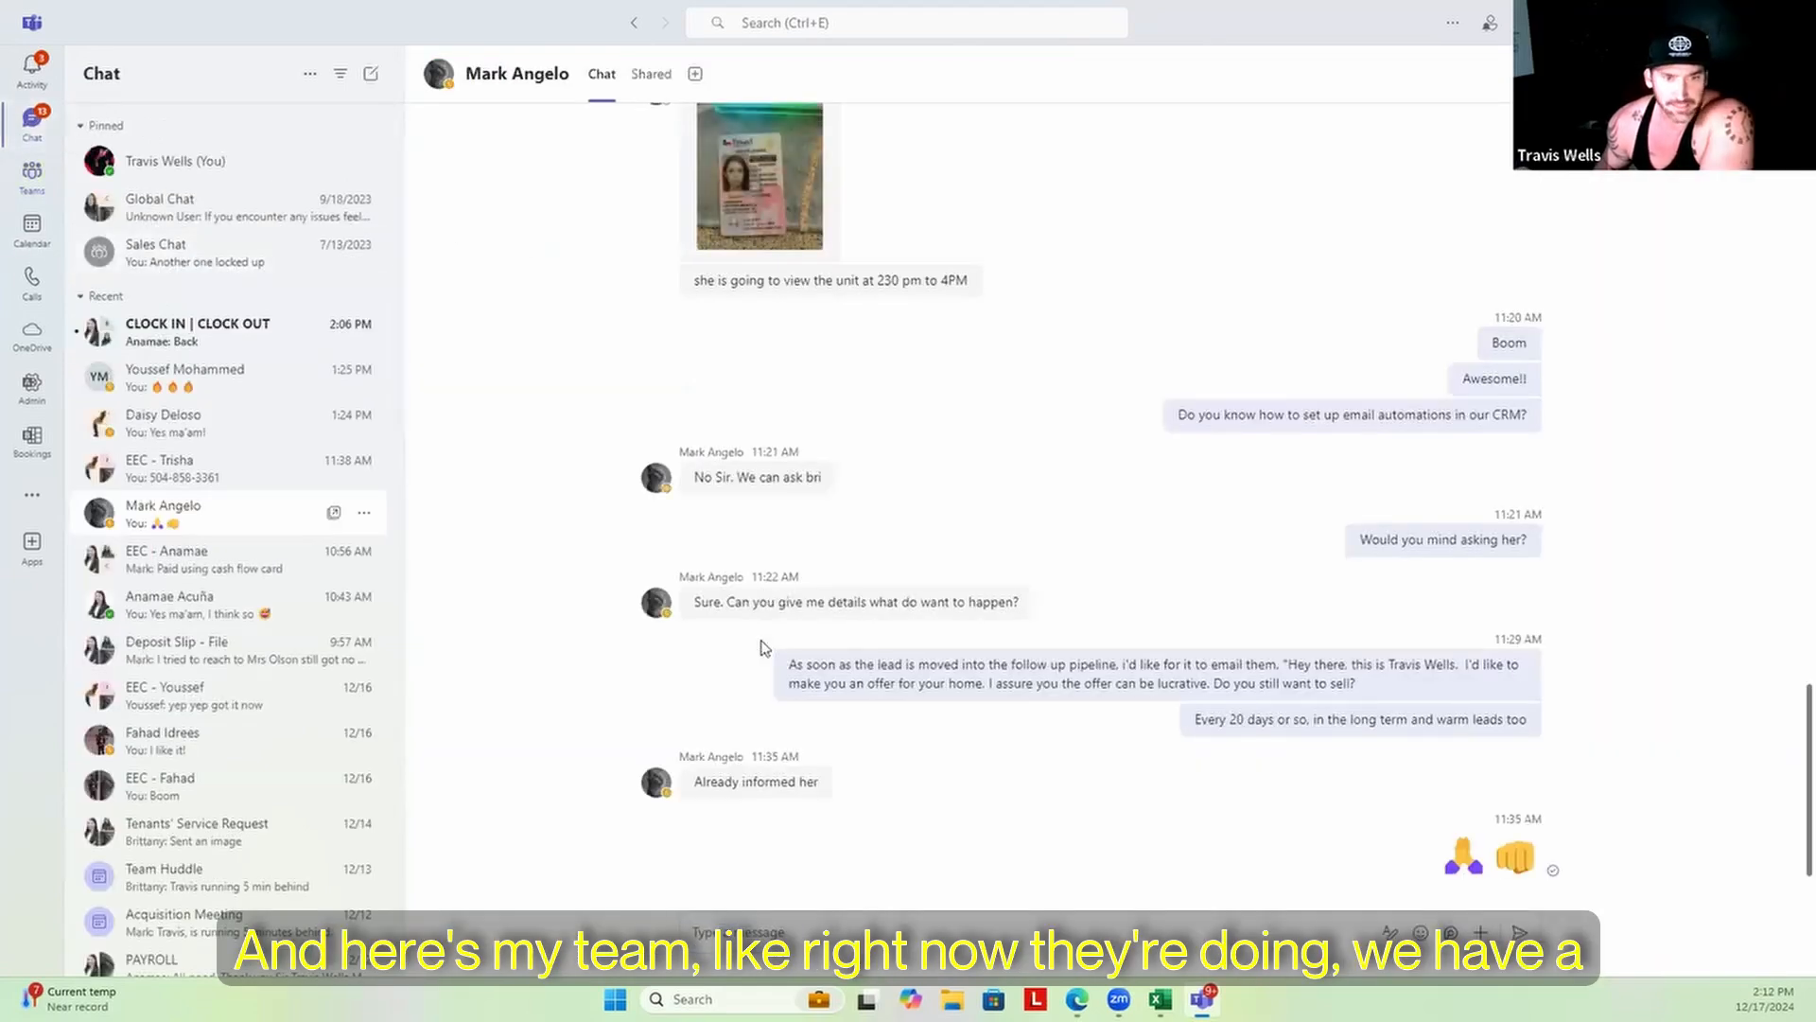
scroll(764, 651, "up", 1)
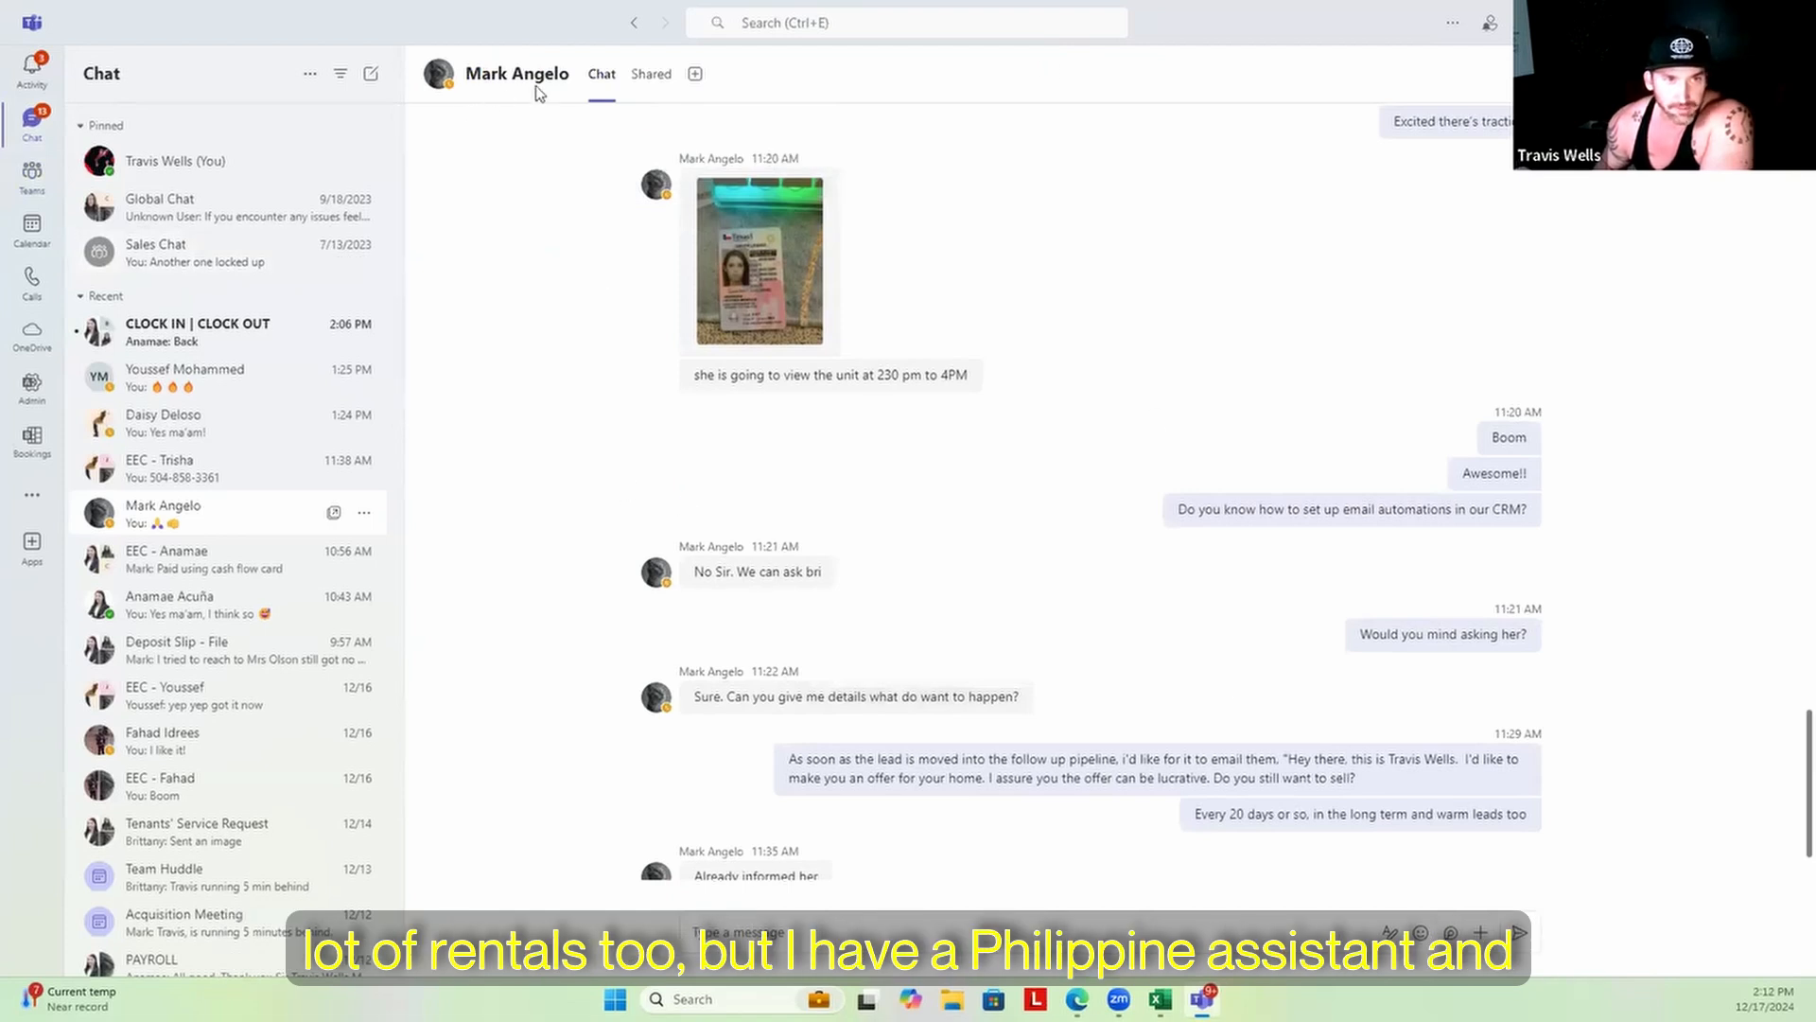
scroll(1012, 587, "down", 1)
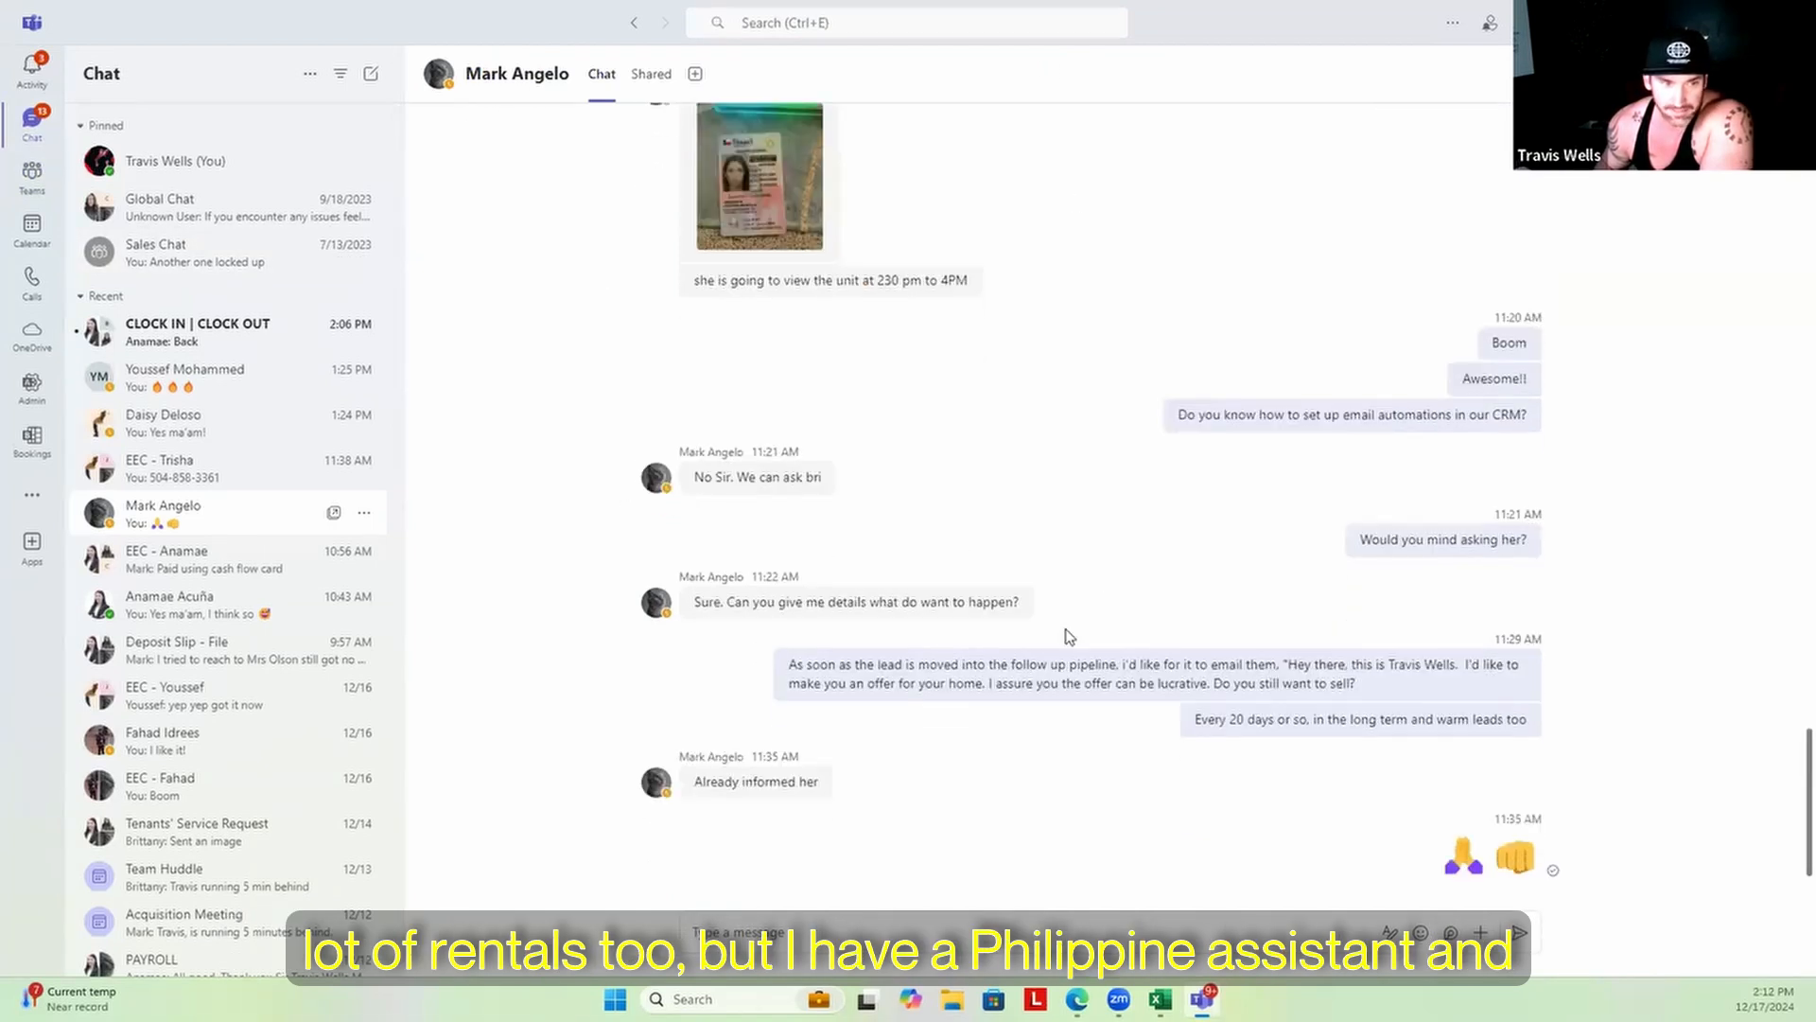
Read recent team chats, ending with CLOCK IN | CLOCK OUT, then return to Global Team General
left_click(210, 378)
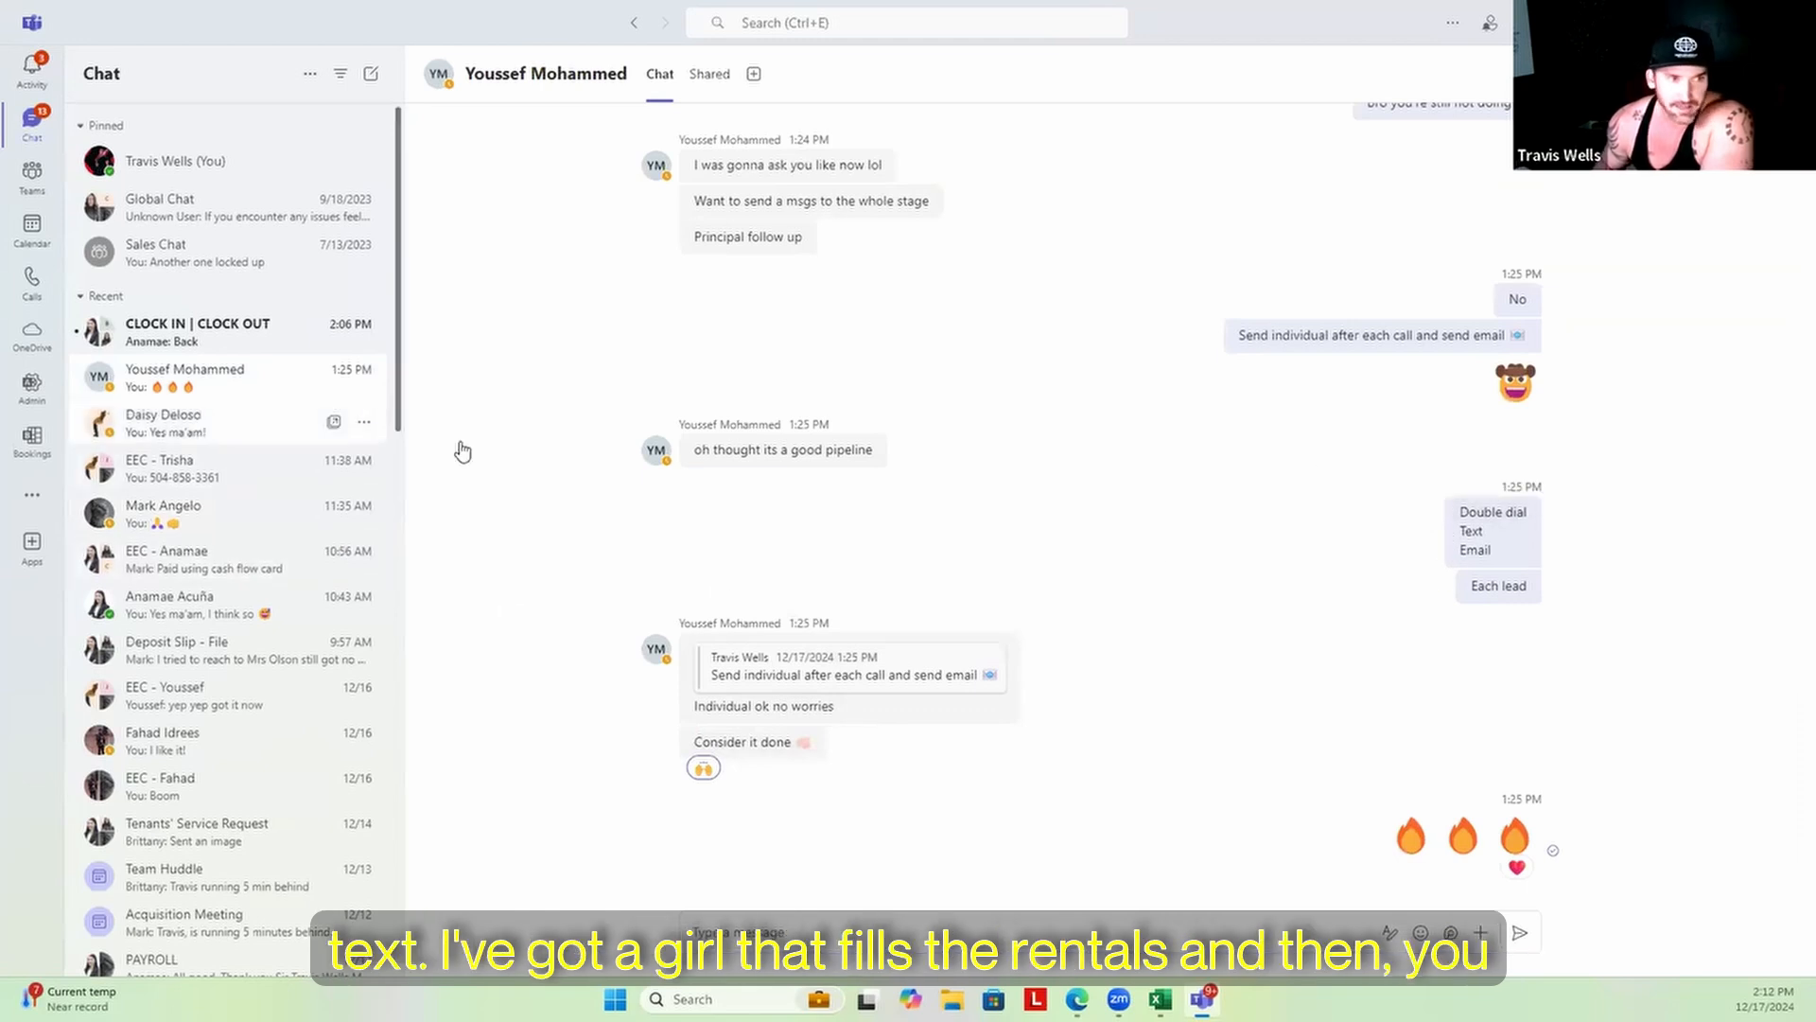
left_click(227, 424)
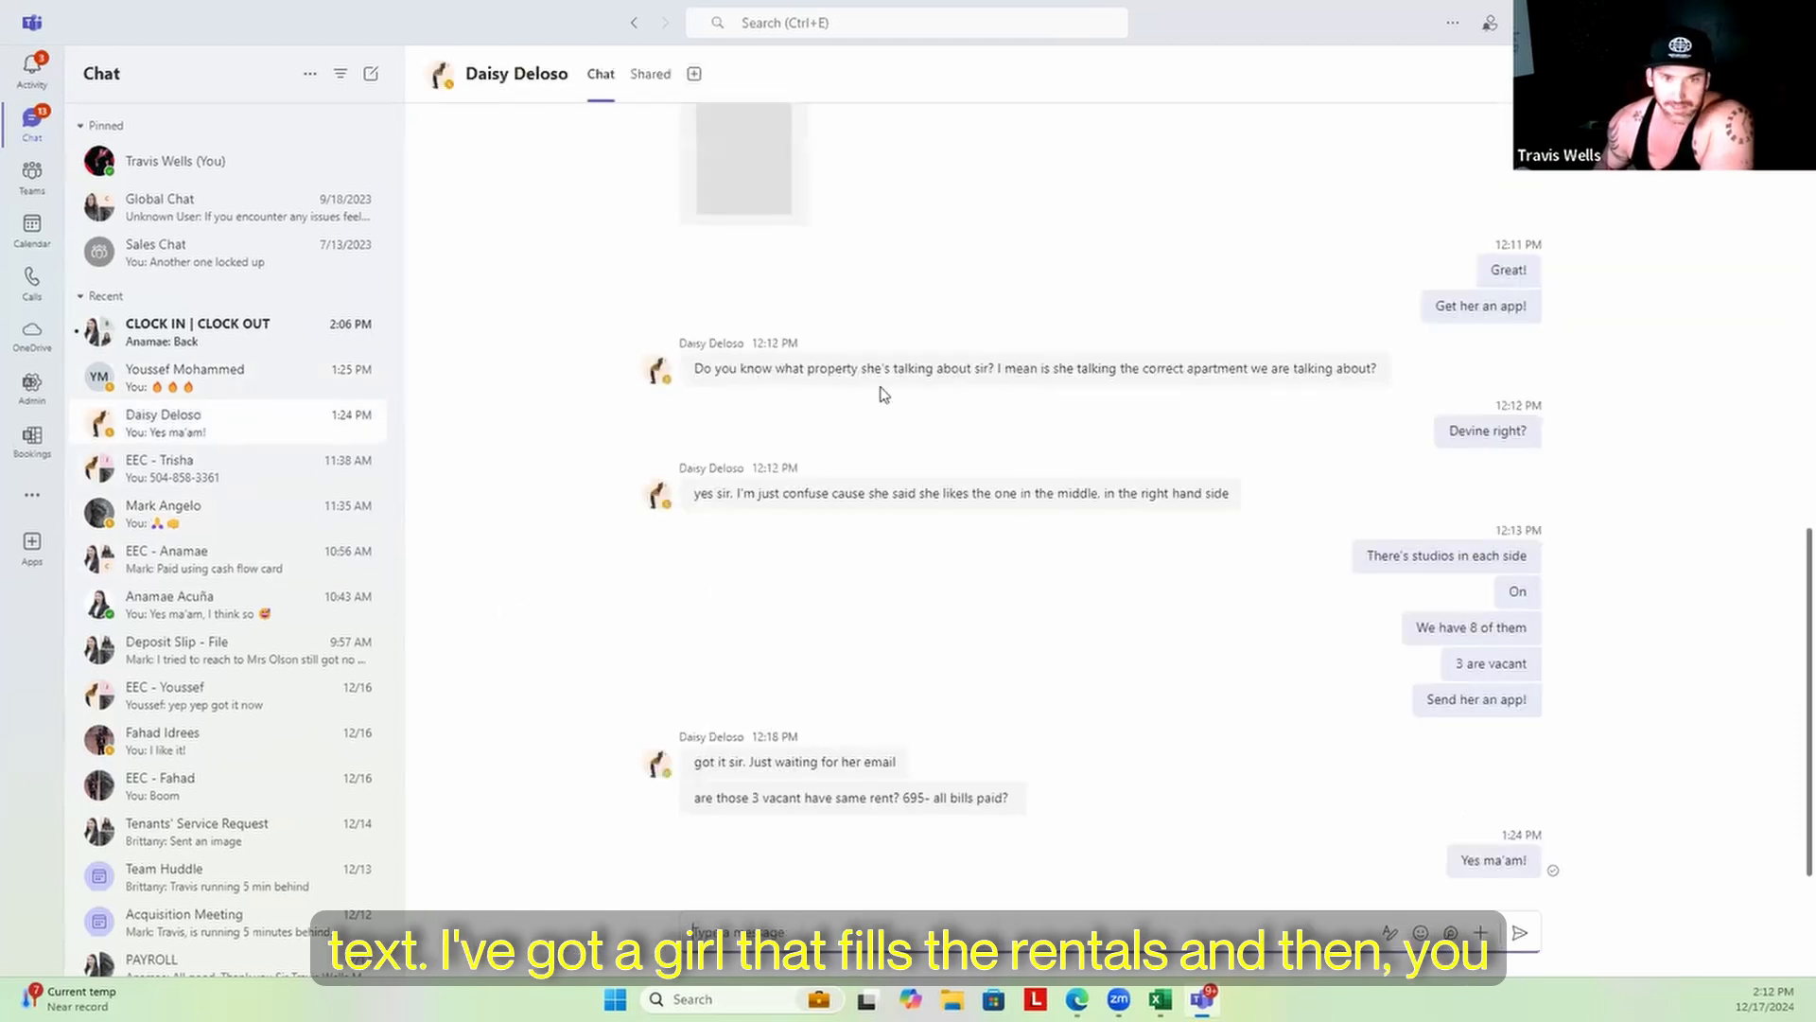
left_click(181, 464)
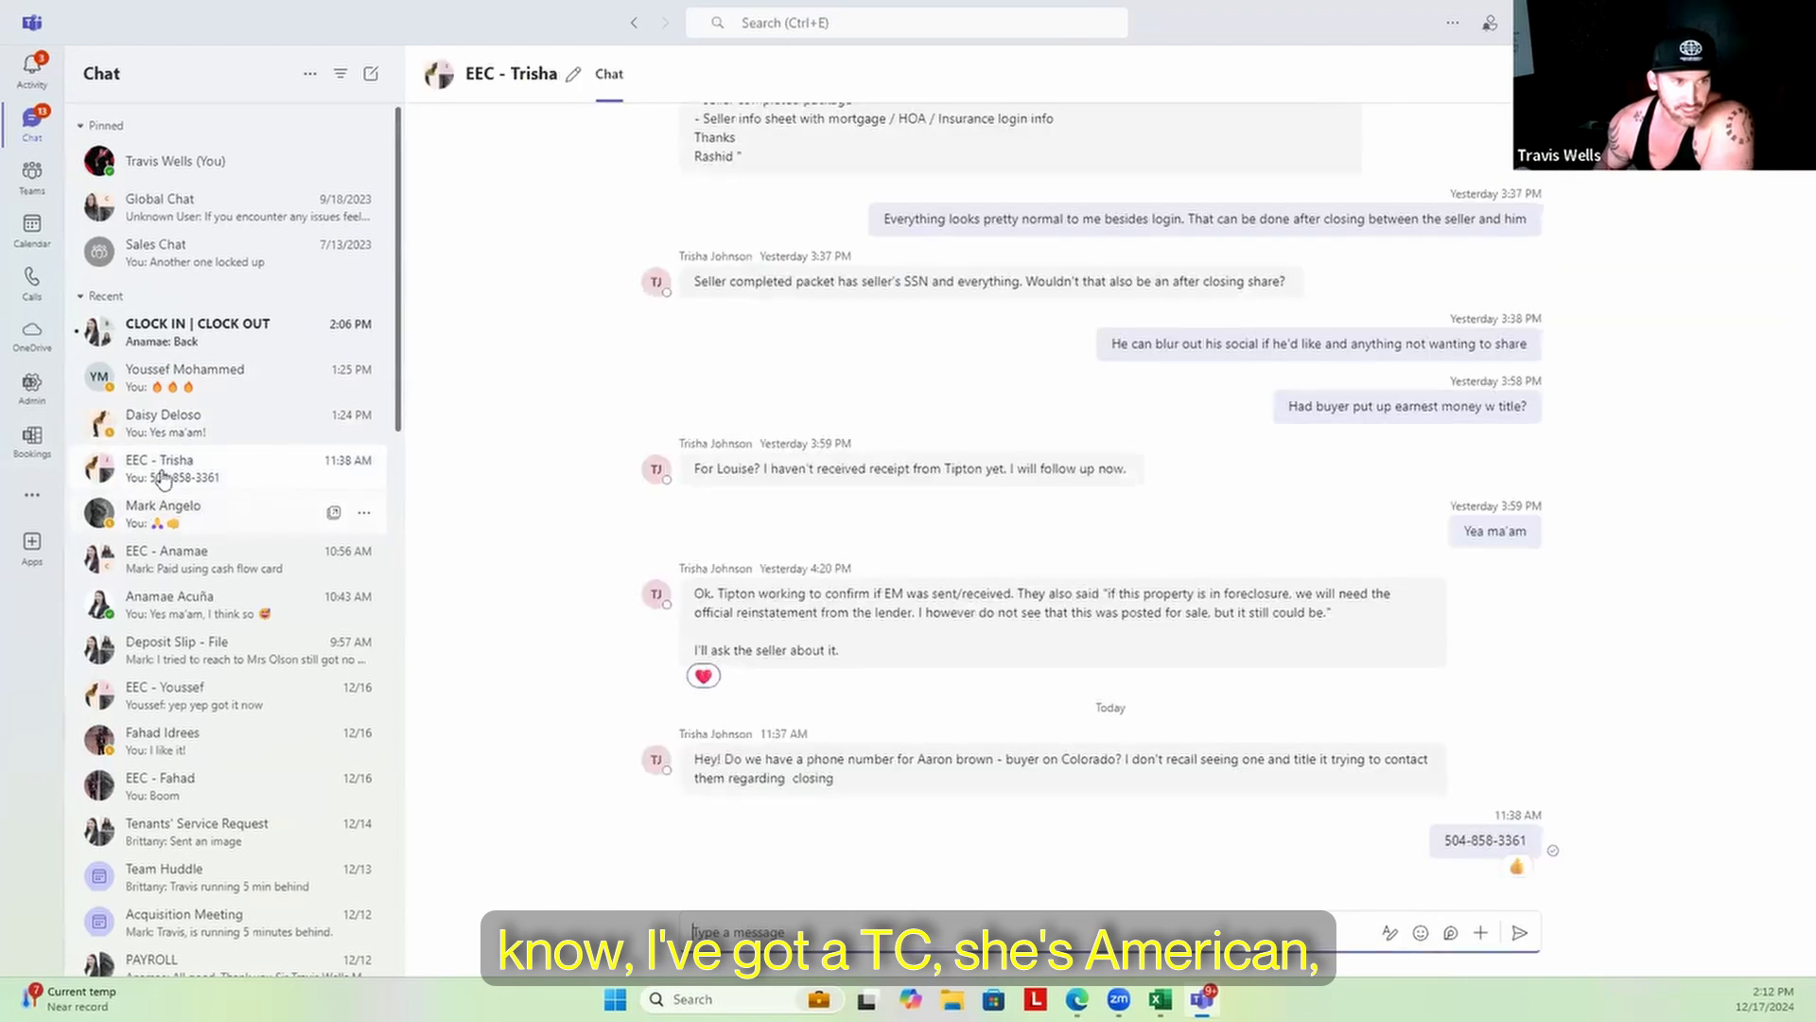
left_click(212, 563)
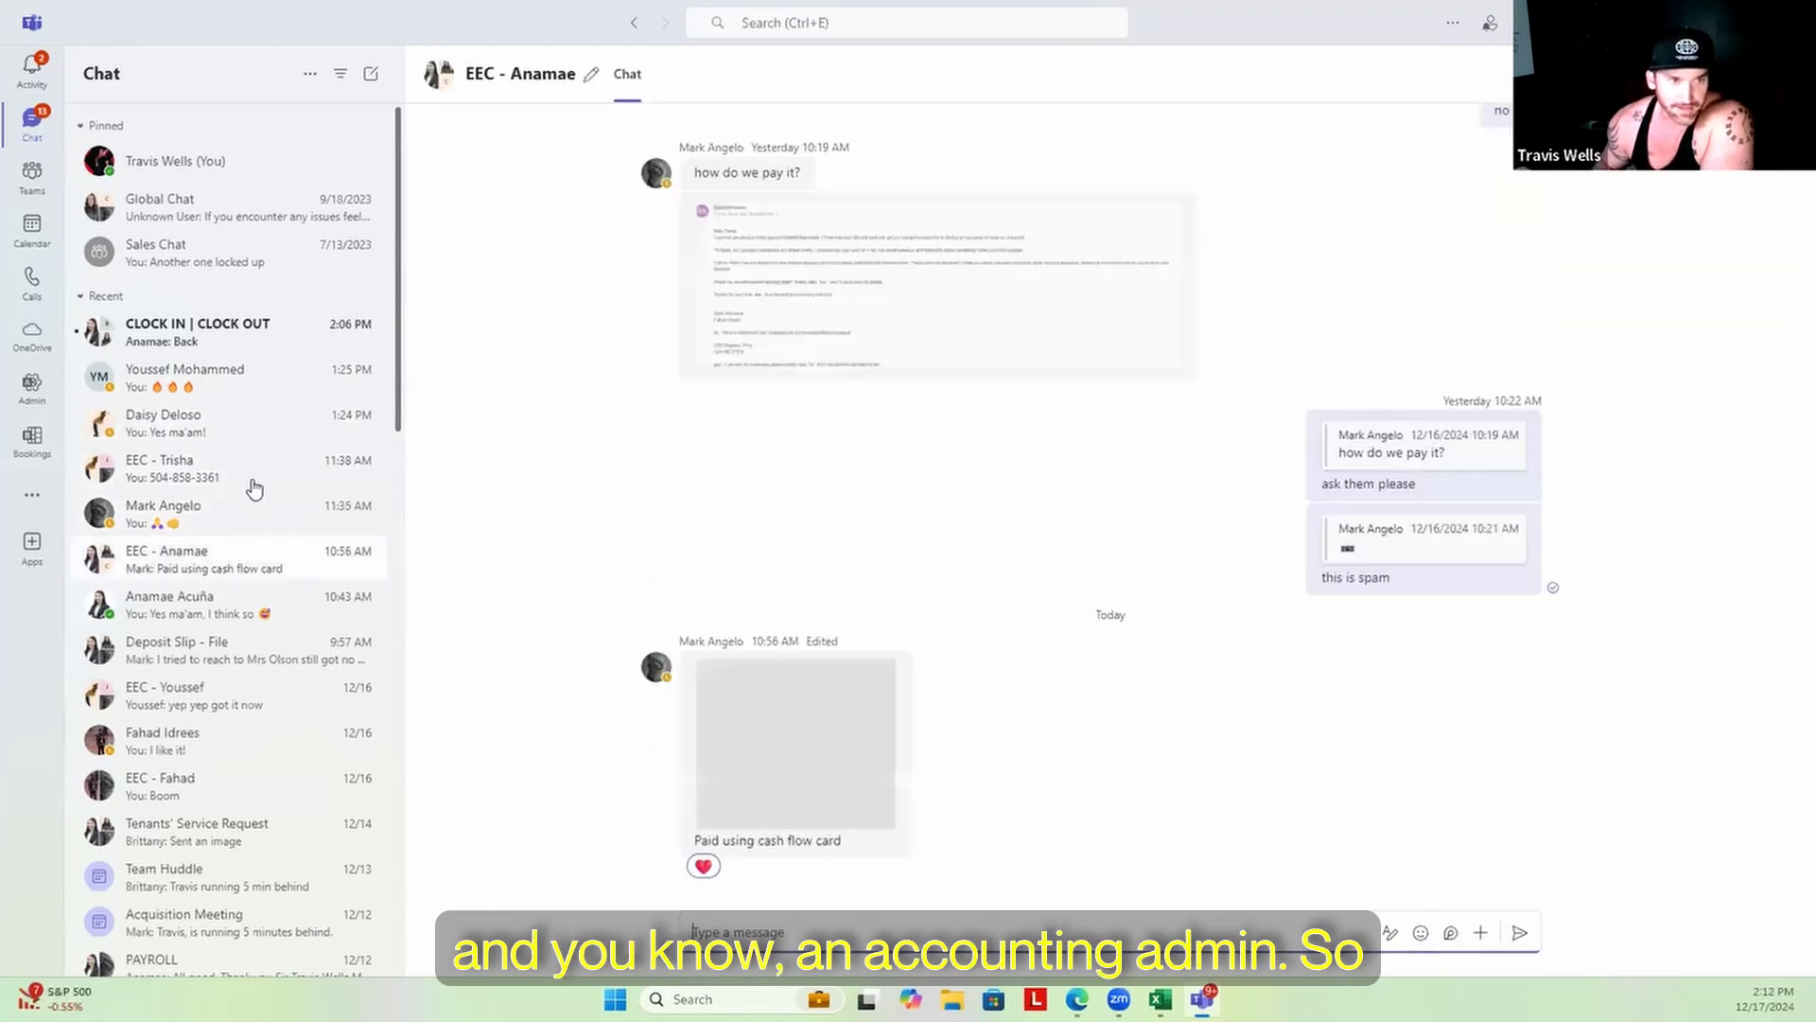
left_click(223, 343)
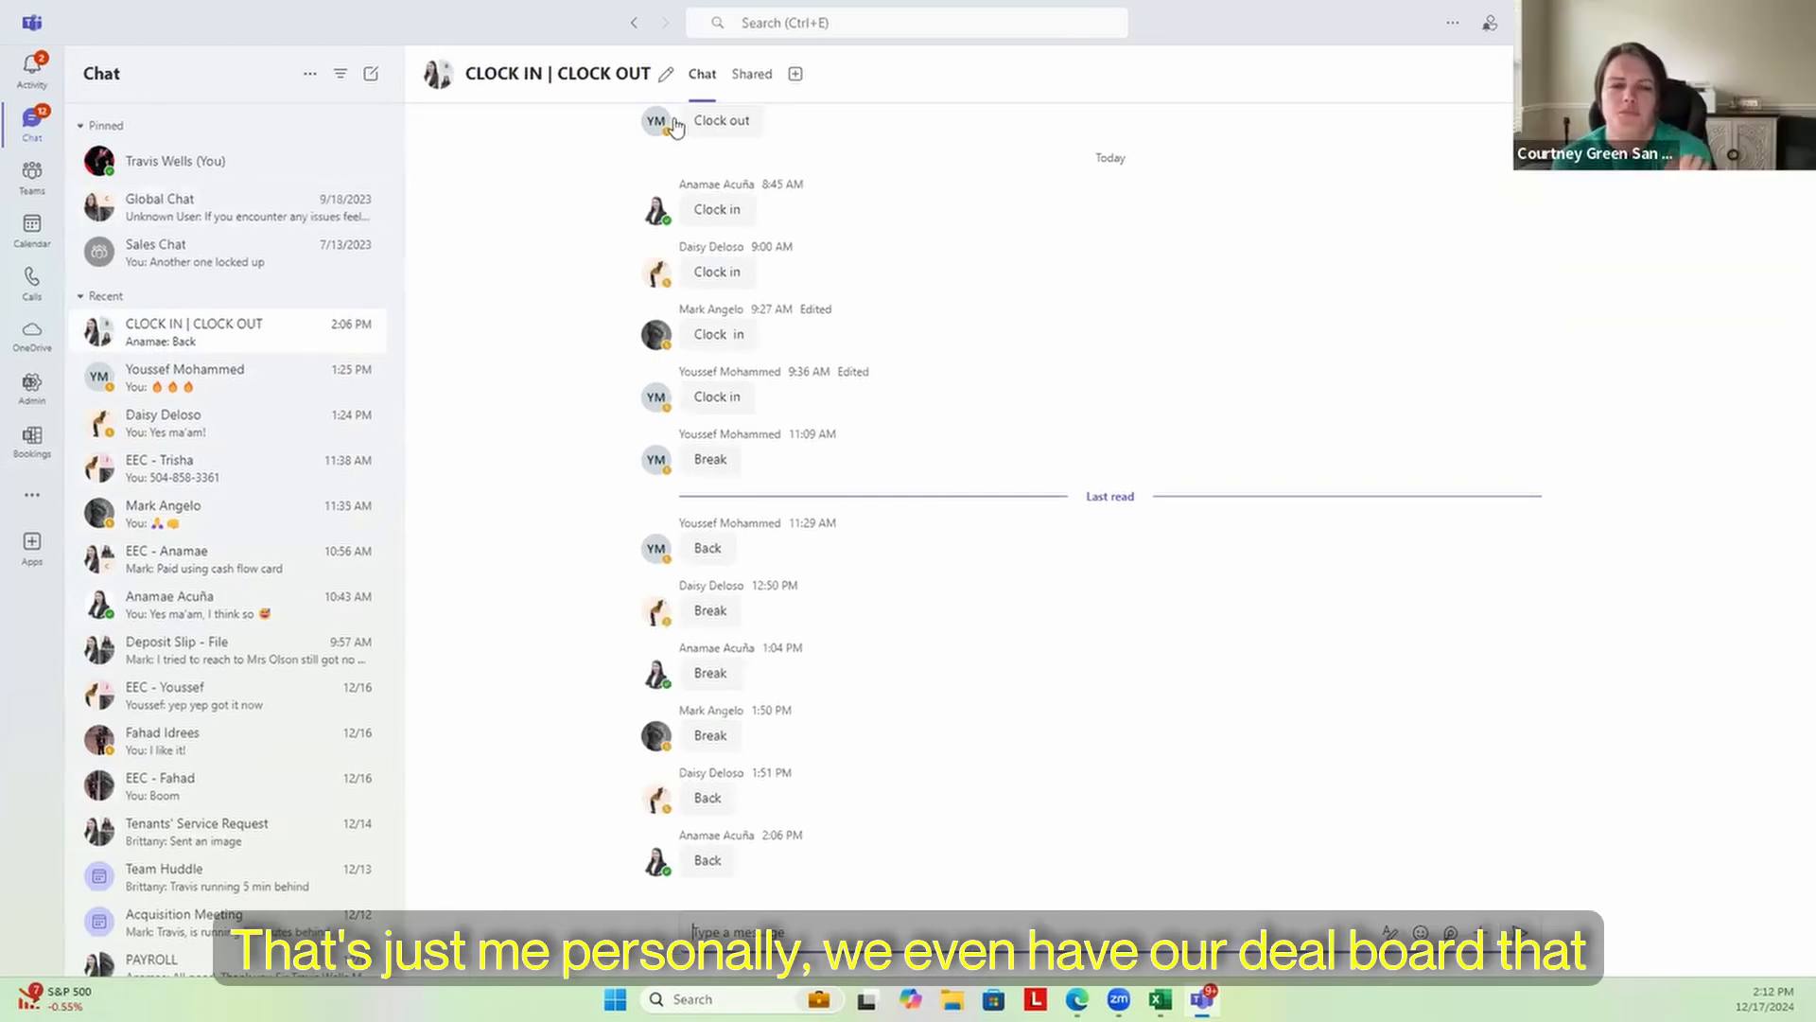
left_click(32, 177)
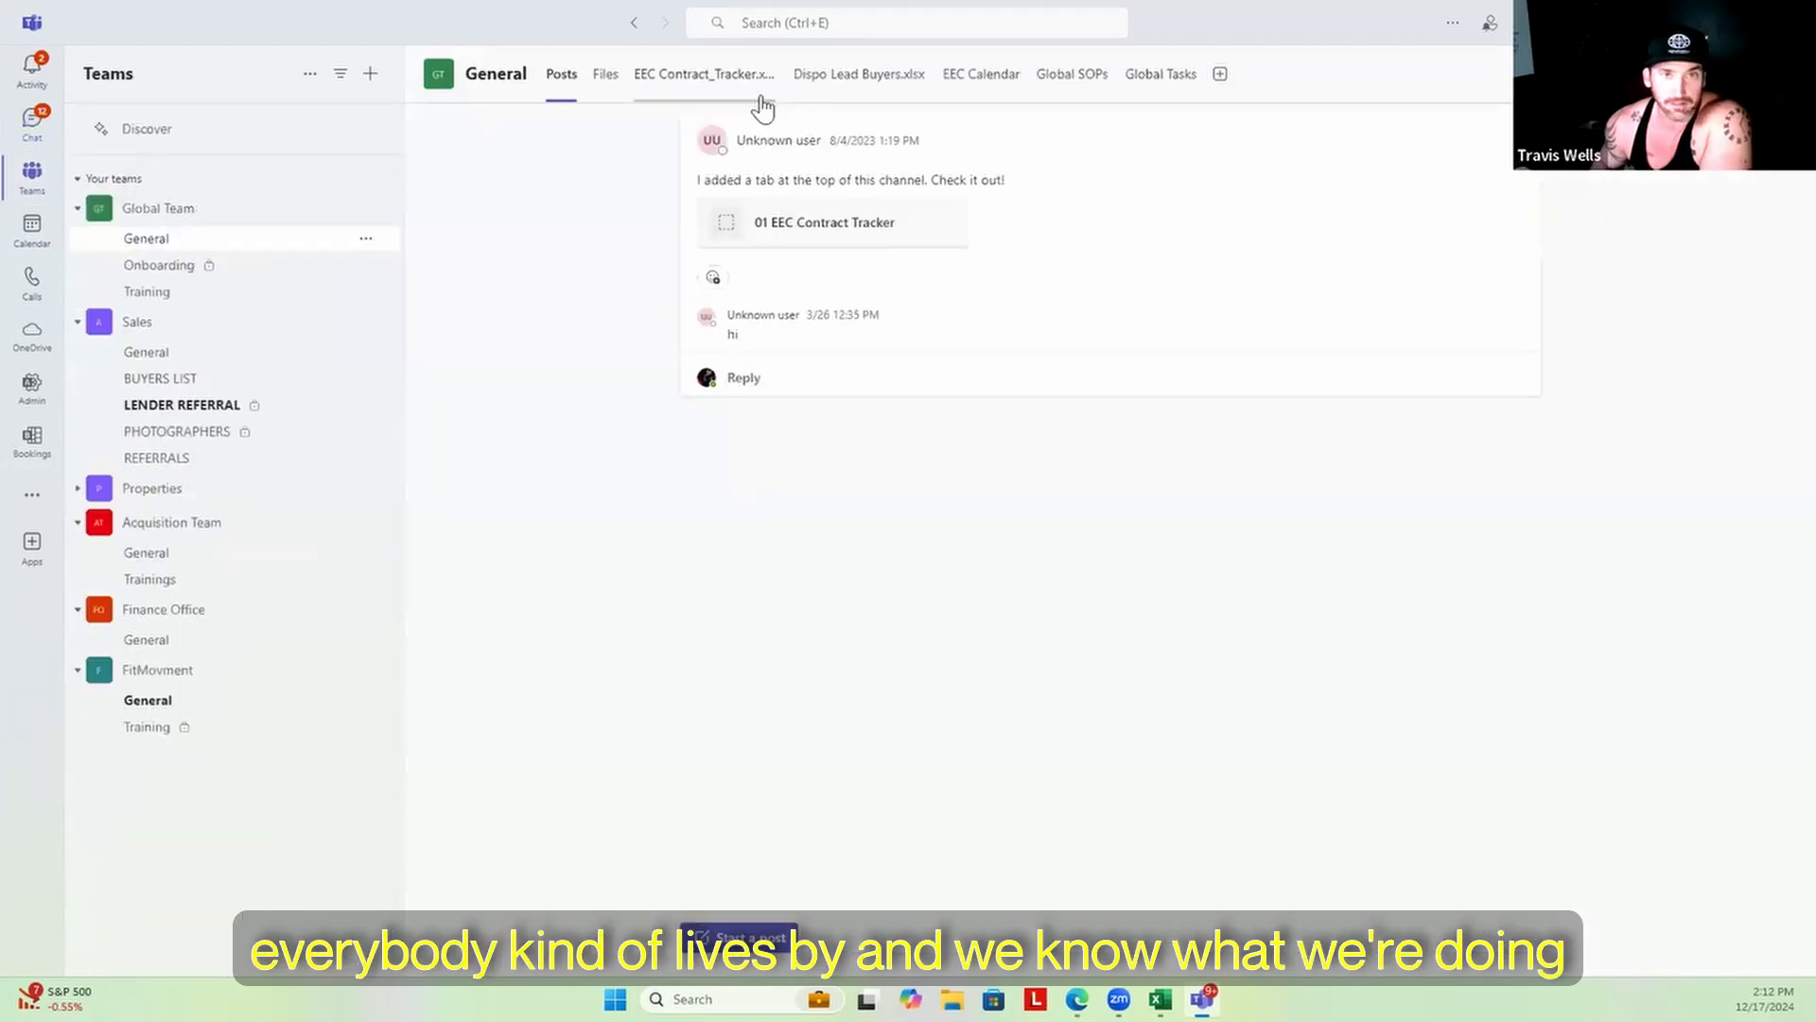
left_click(710, 74)
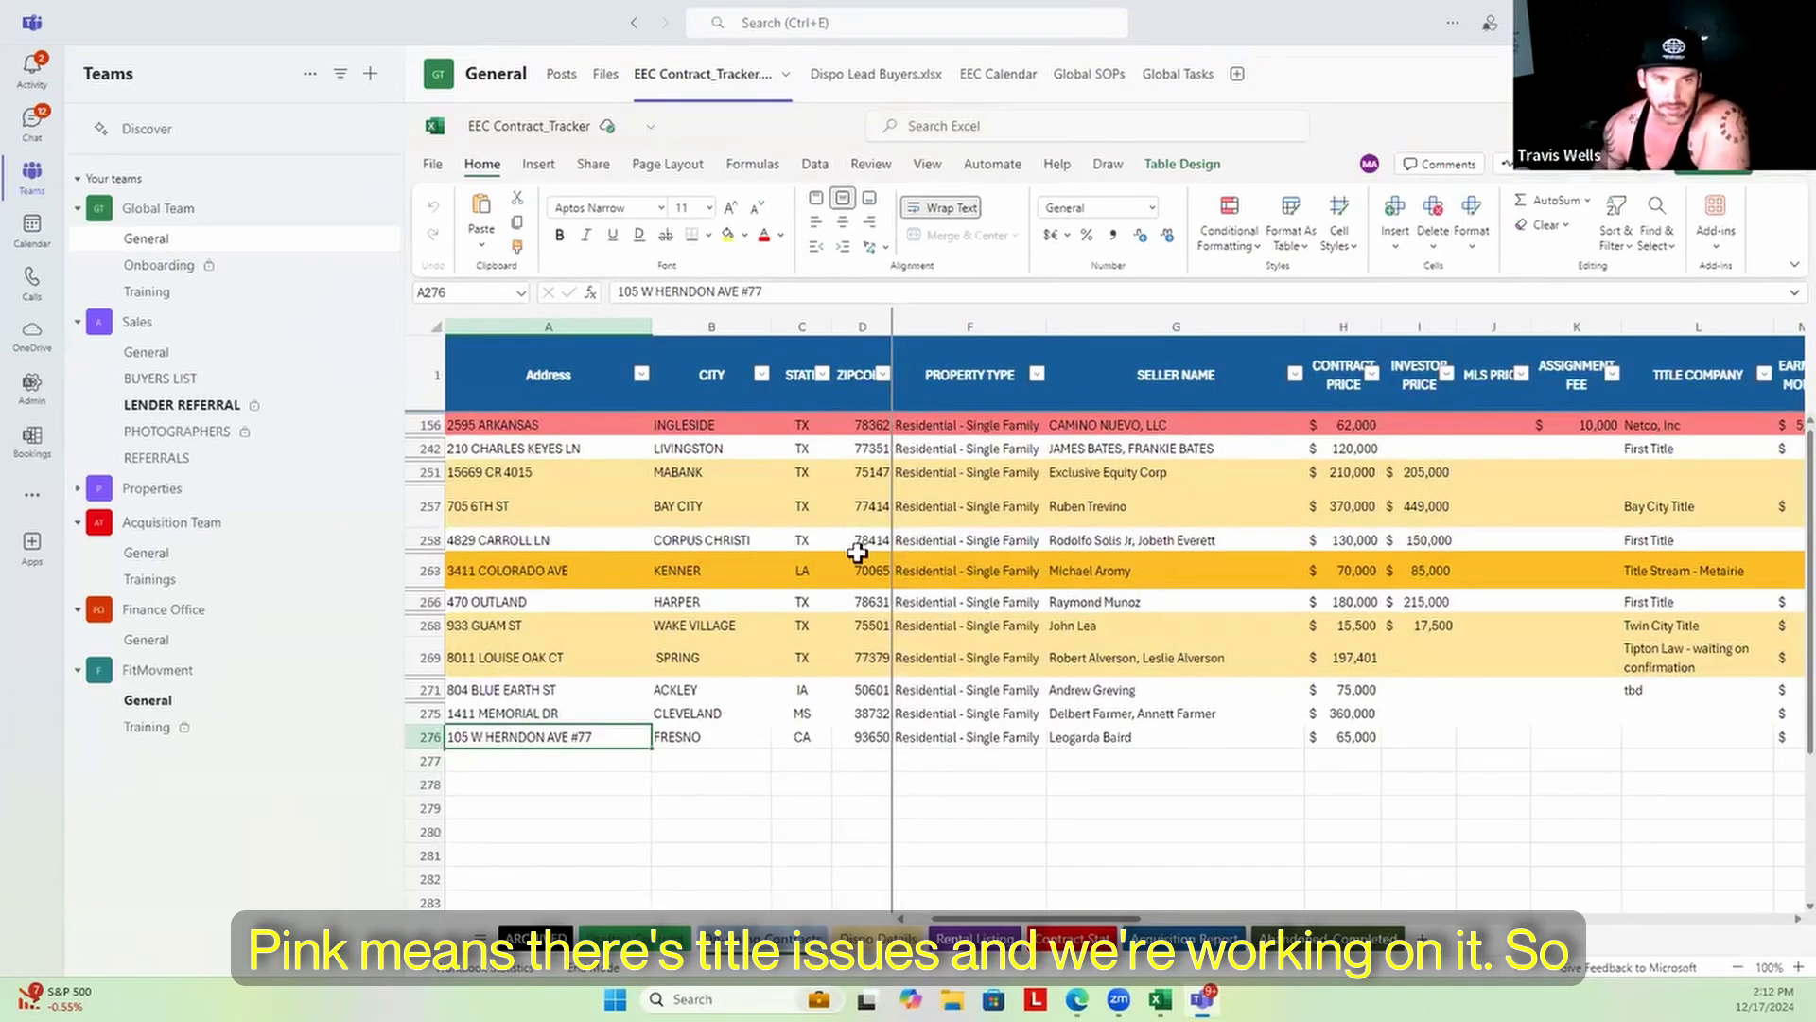
left_click(742, 449)
left_click(709, 689)
left_click(702, 714)
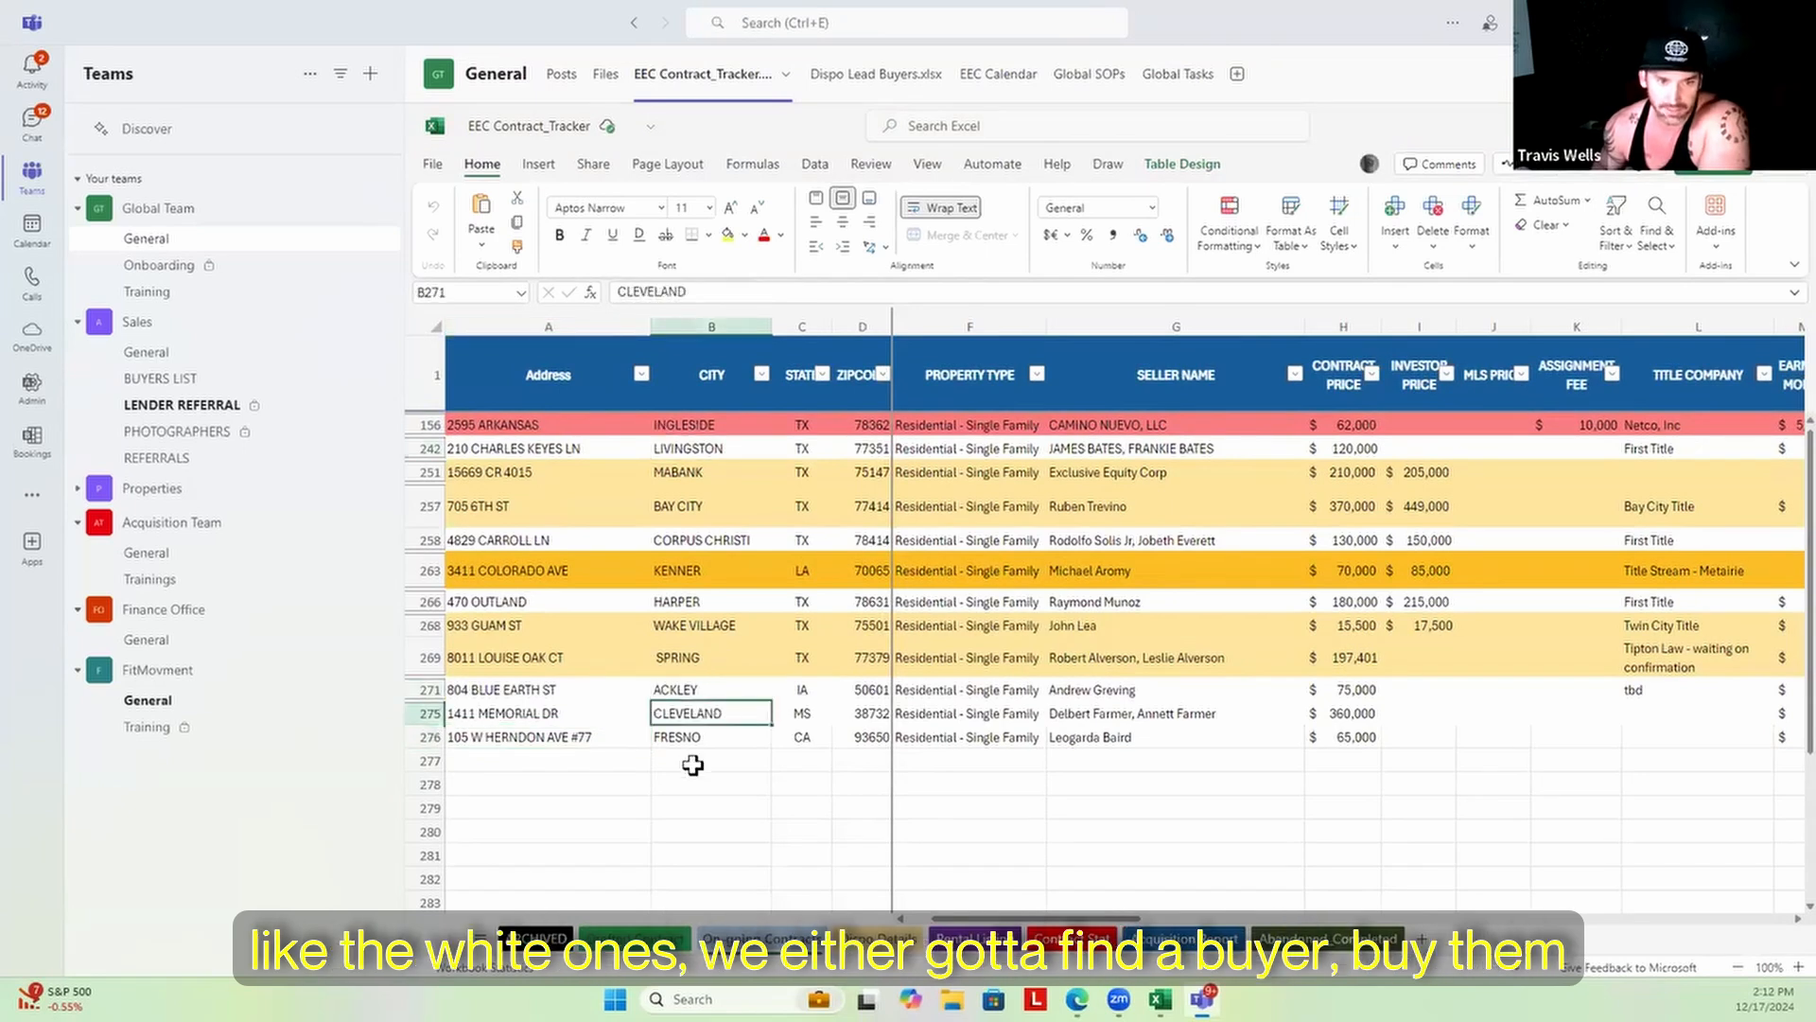
key("Down")
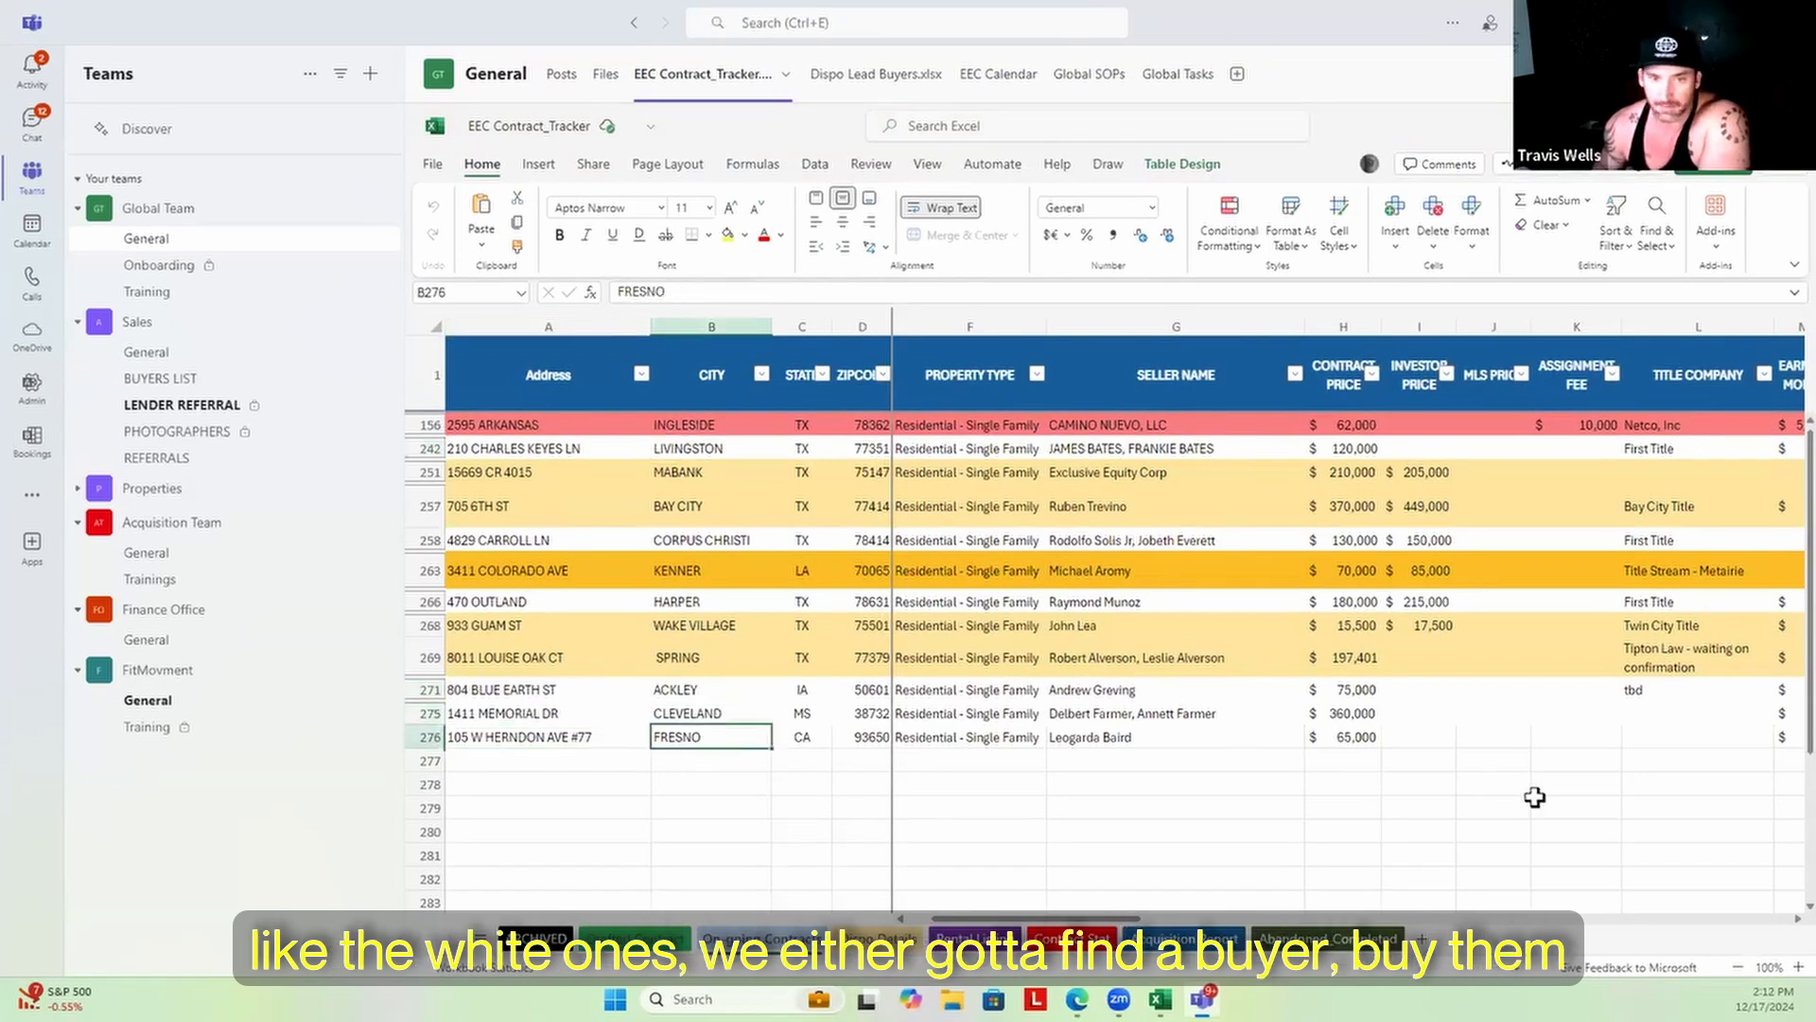
left_click(520, 603)
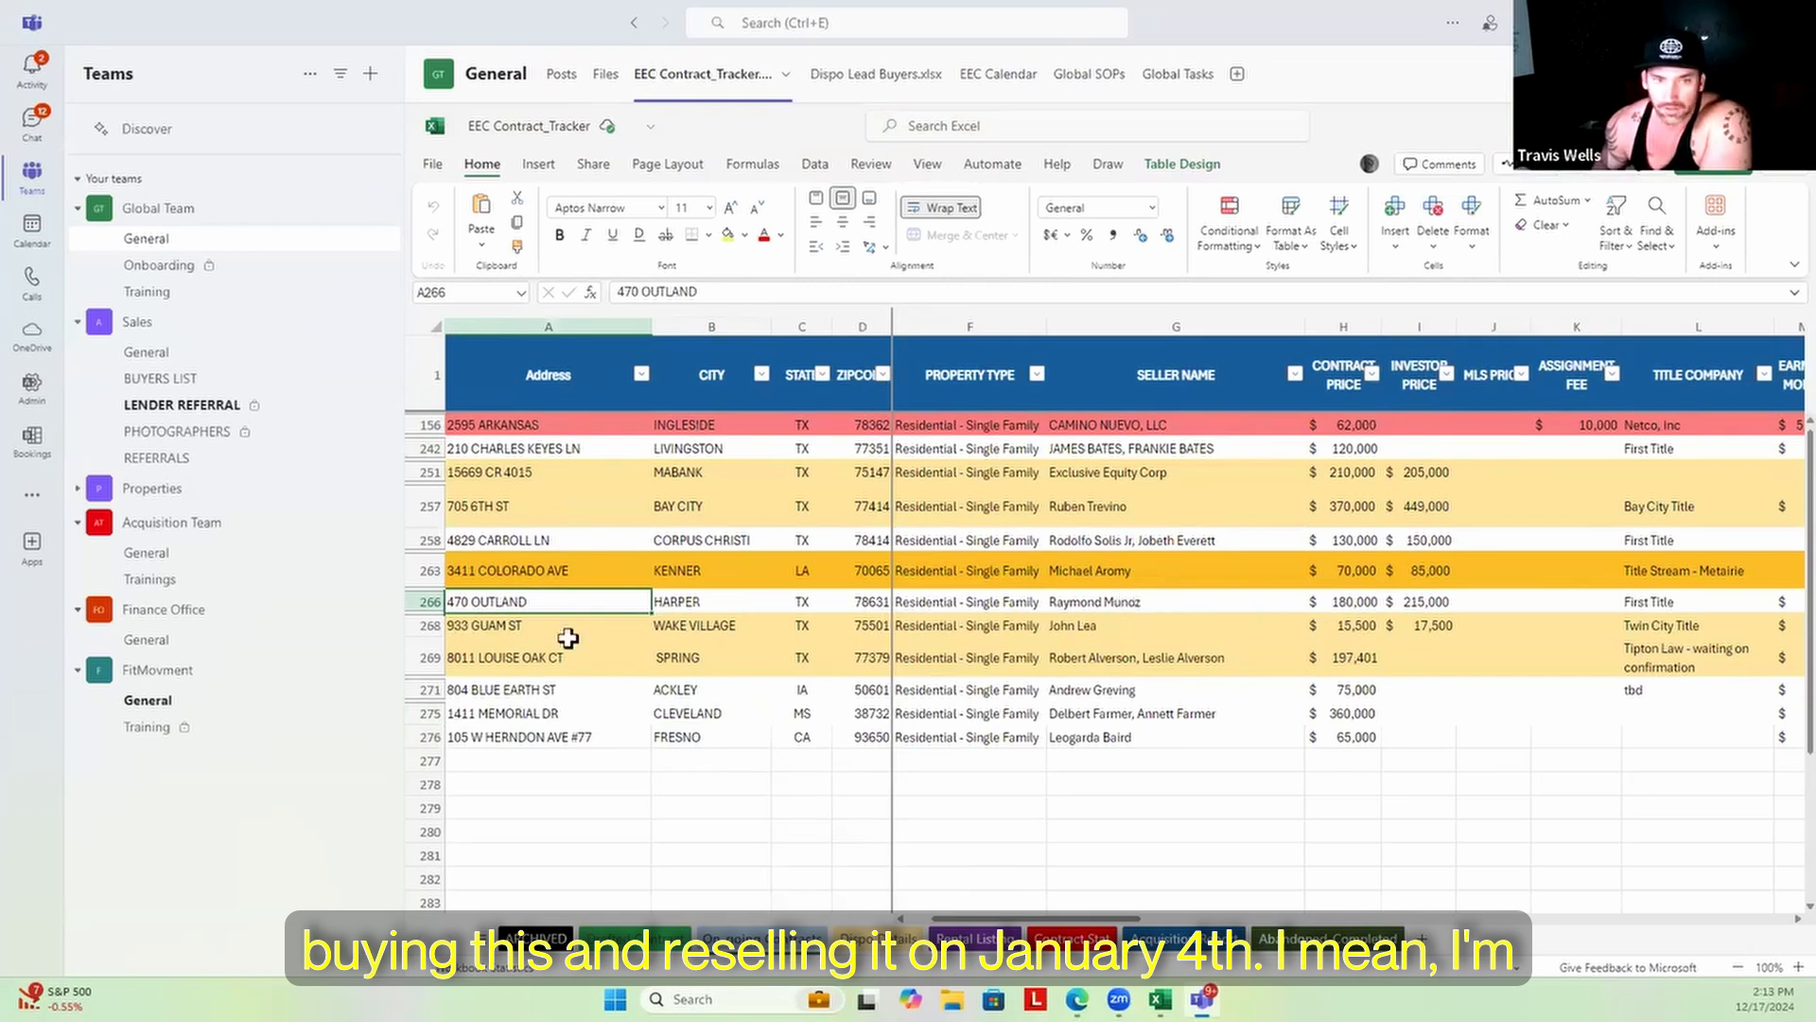
left_click(1351, 602)
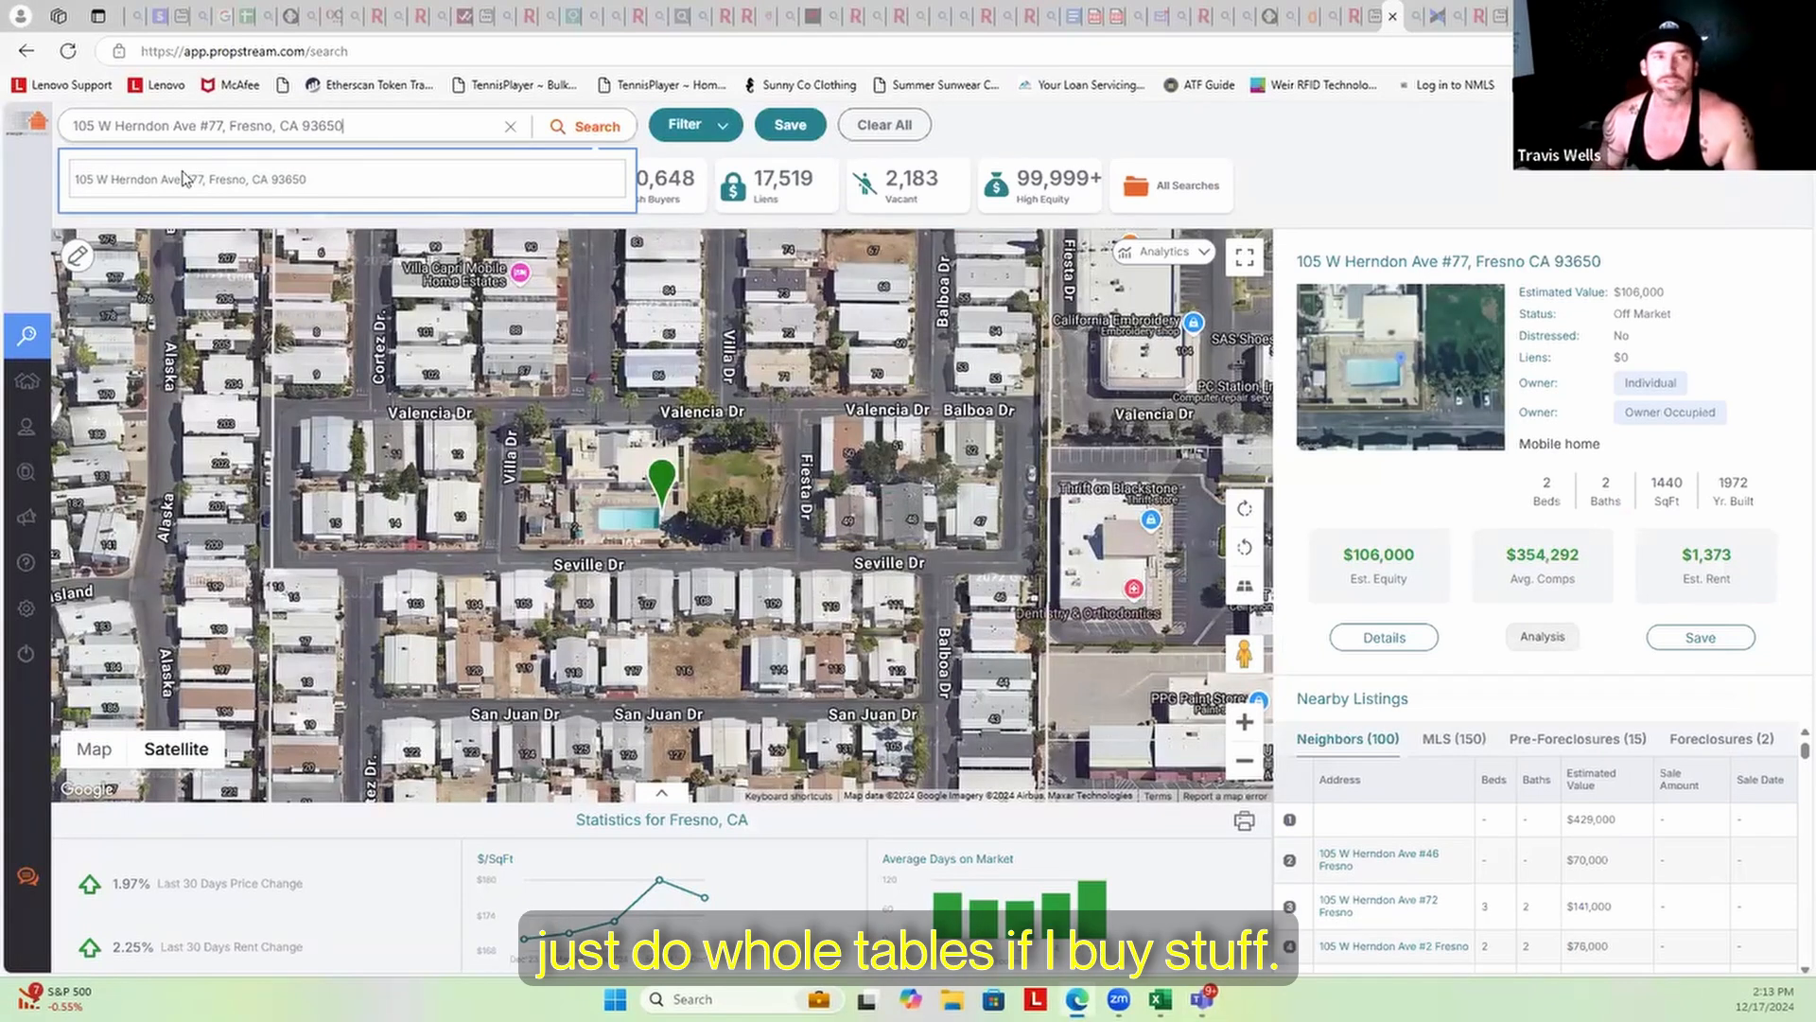
left_click(232, 180)
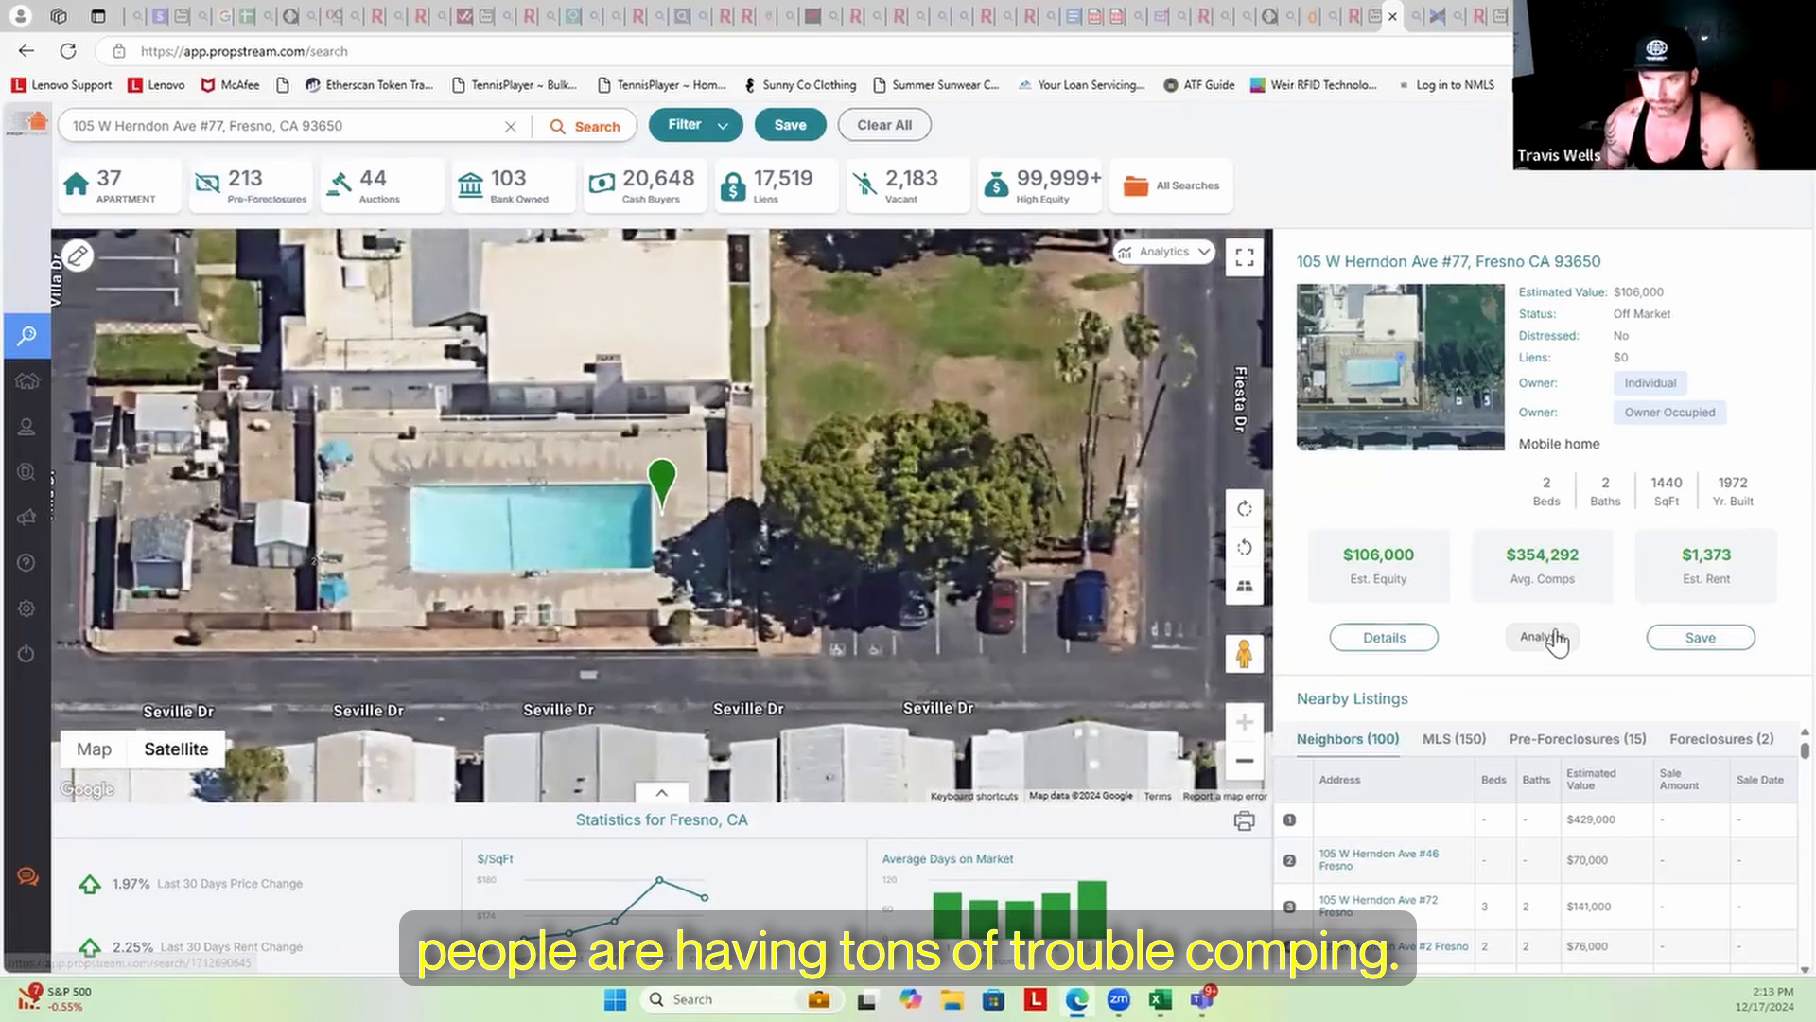
left_click(1542, 637)
left_click(1490, 156)
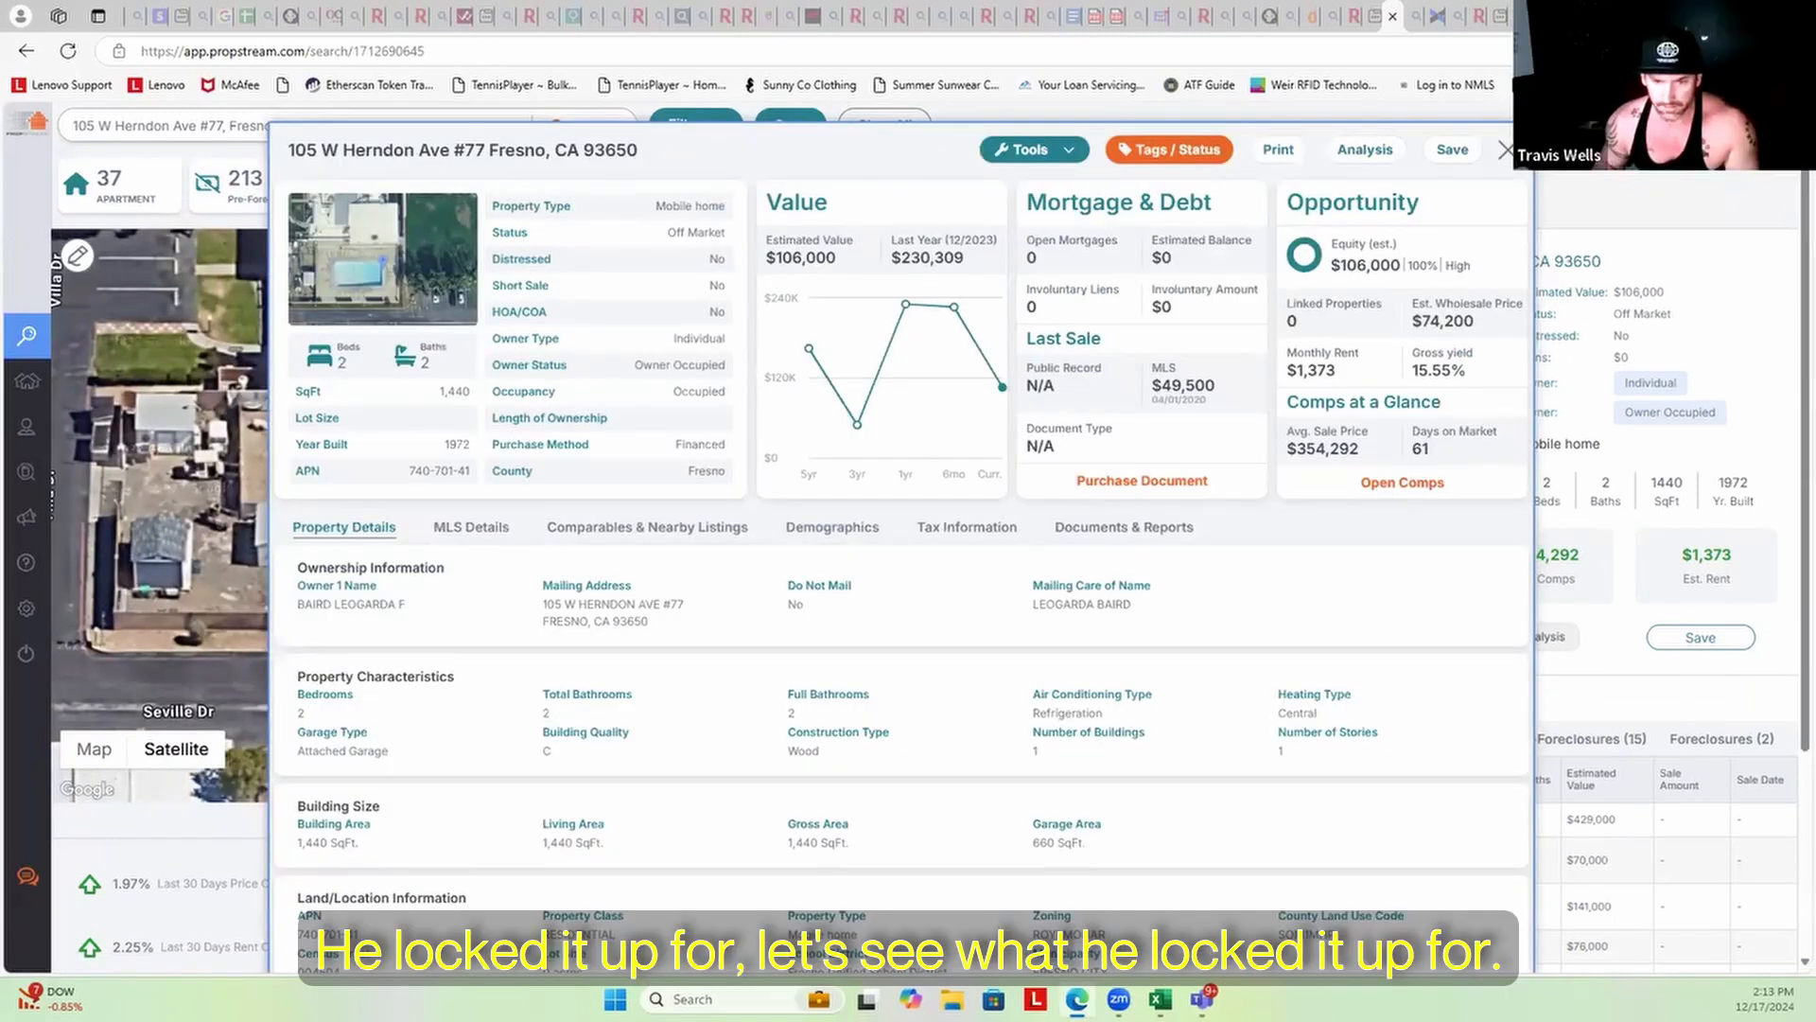
Glance at the contract tracker, then start a new browser tab
left_click(1201, 999)
left_click(1201, 999)
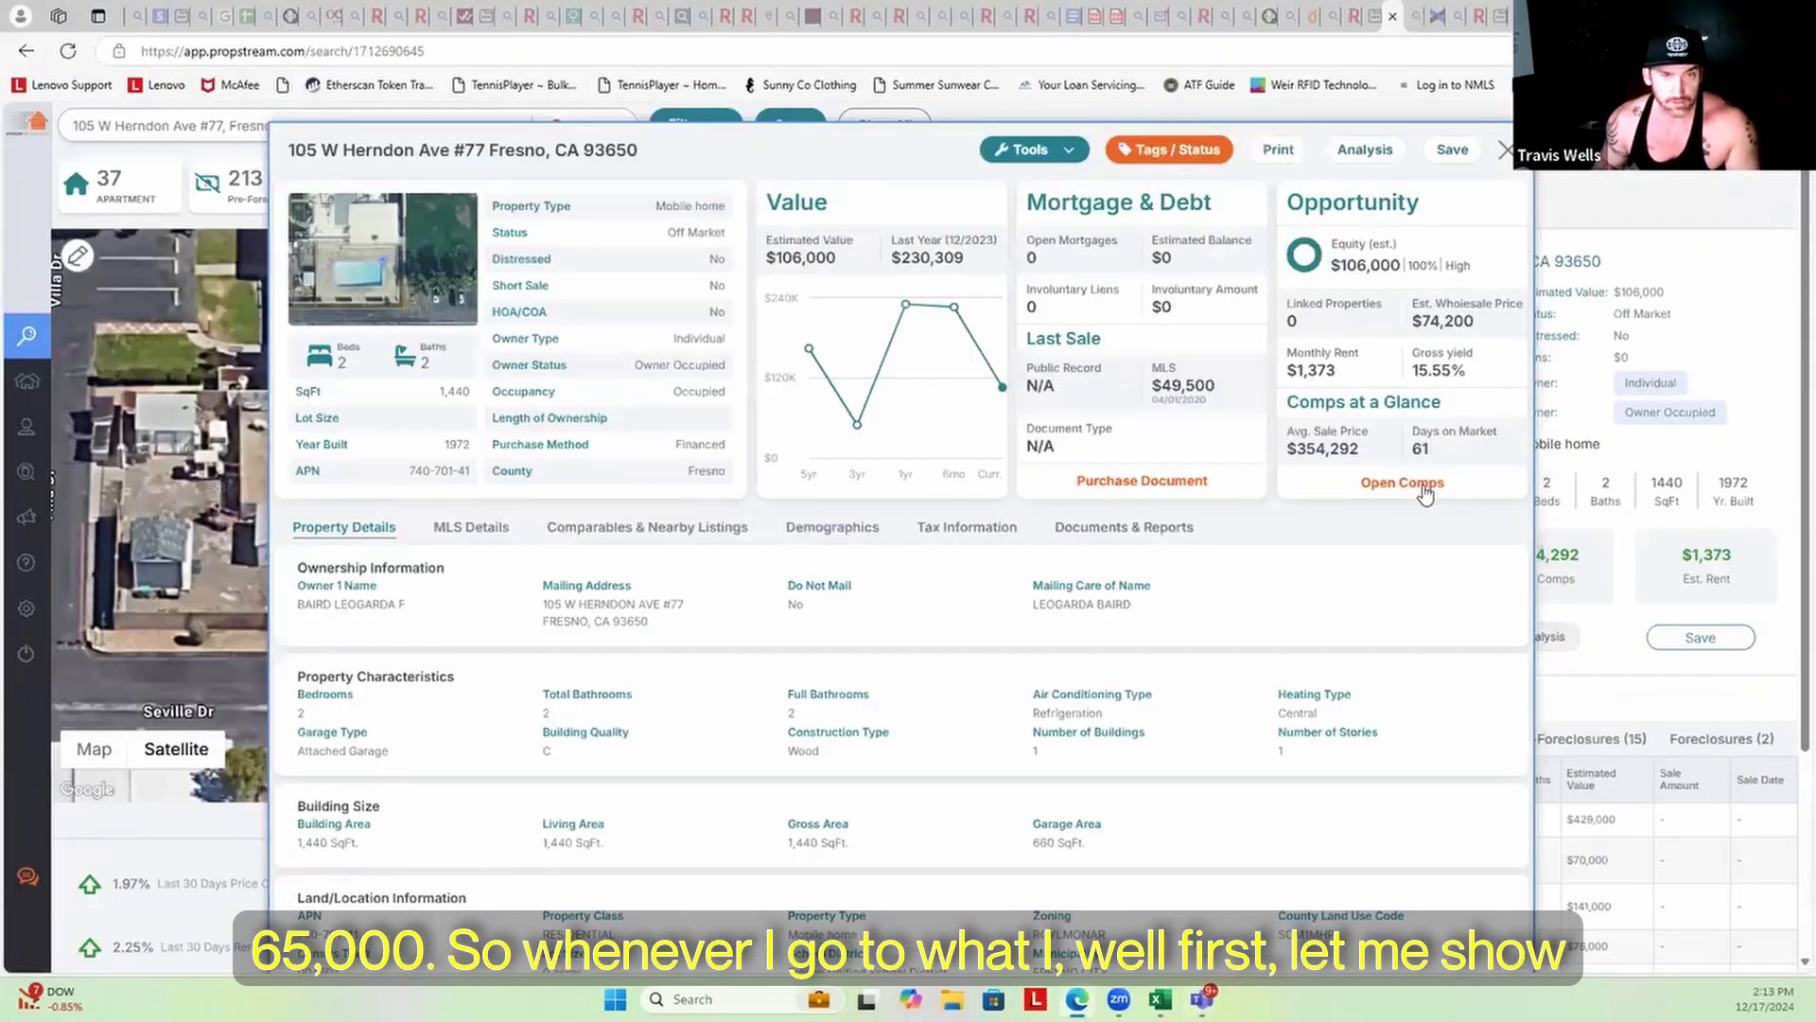
key("ctrl+t")
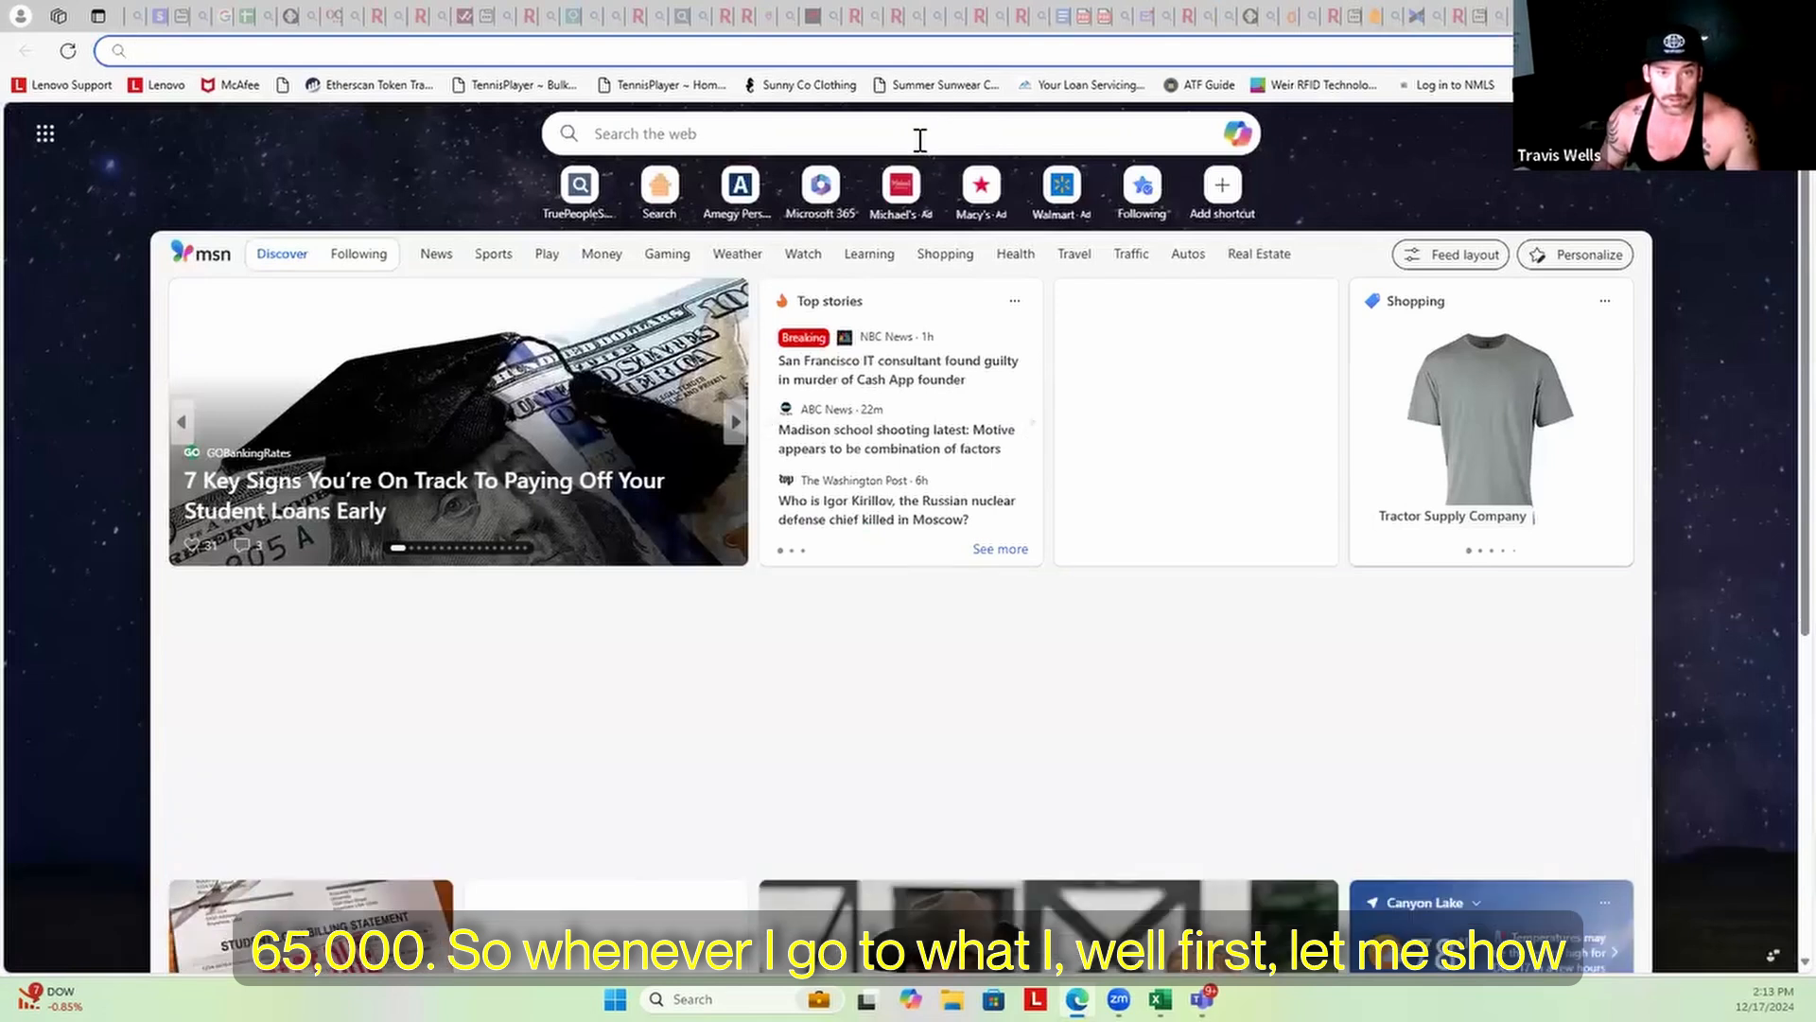
left_click(919, 131)
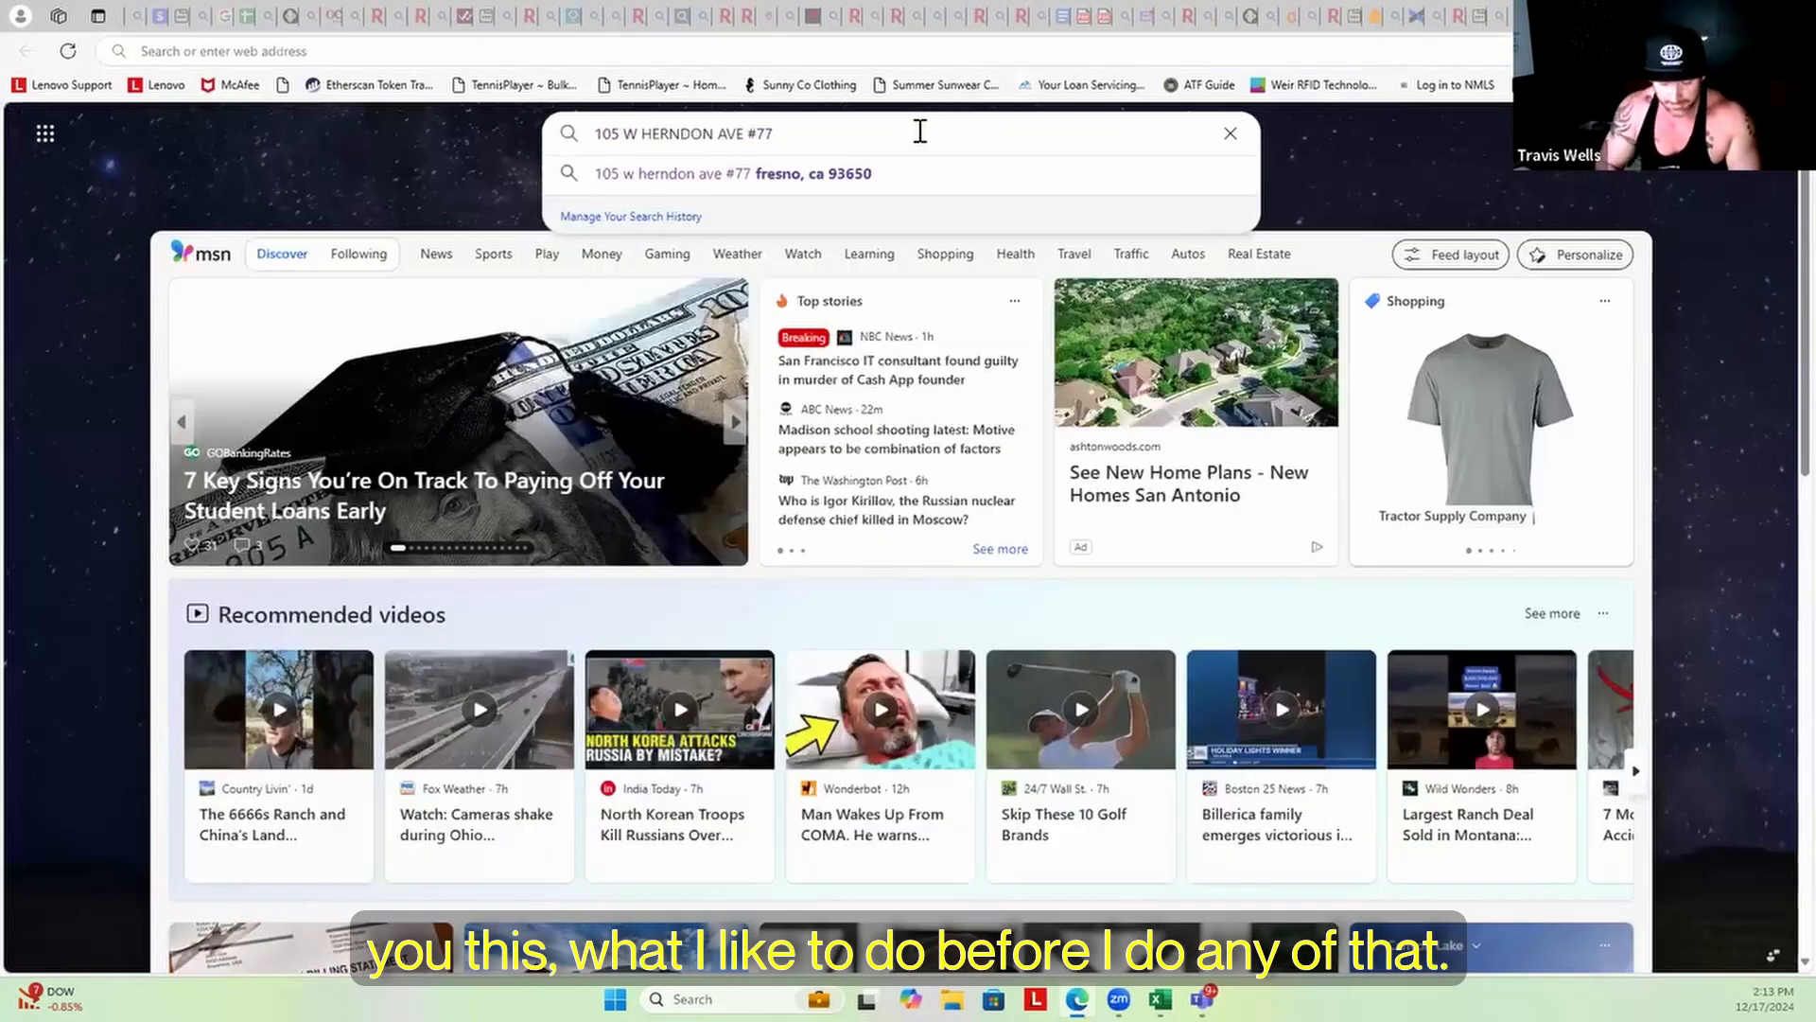
left_click(876, 175)
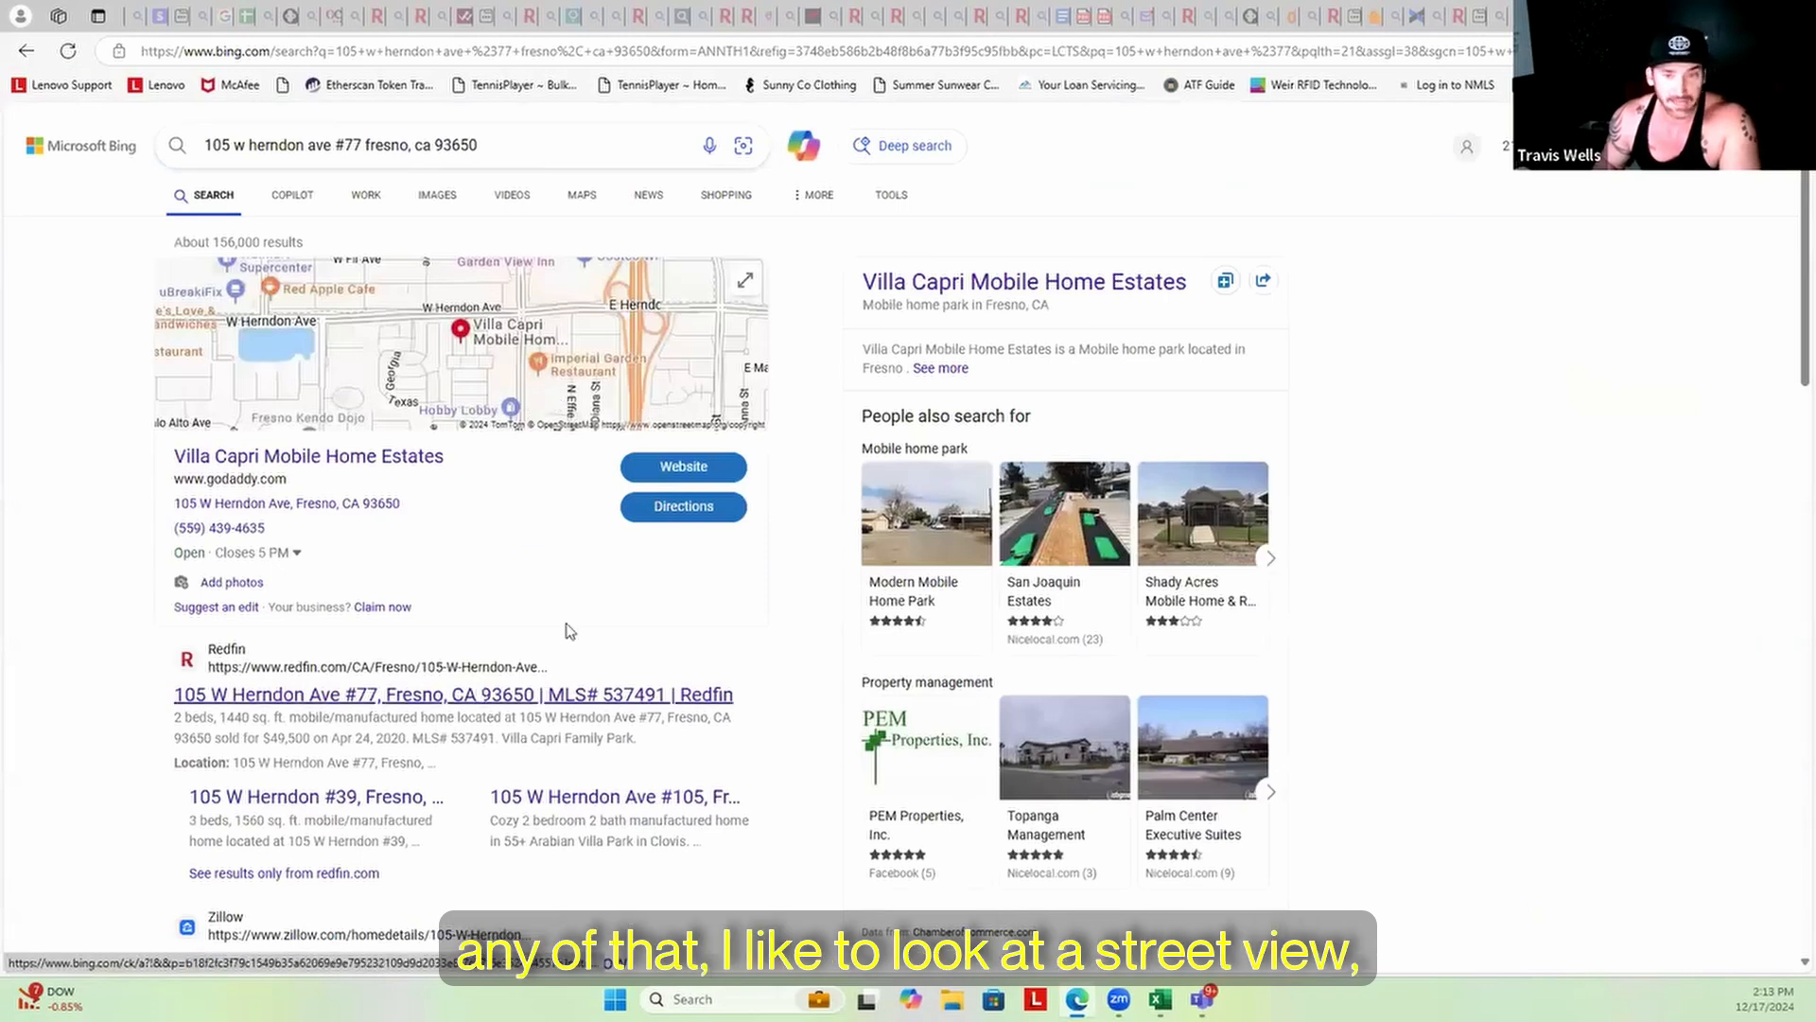
scroll(566, 631, "down", 2)
scroll(567, 632, "up", 1)
scroll(566, 632, "up", 1)
scroll(564, 625, "down", 5)
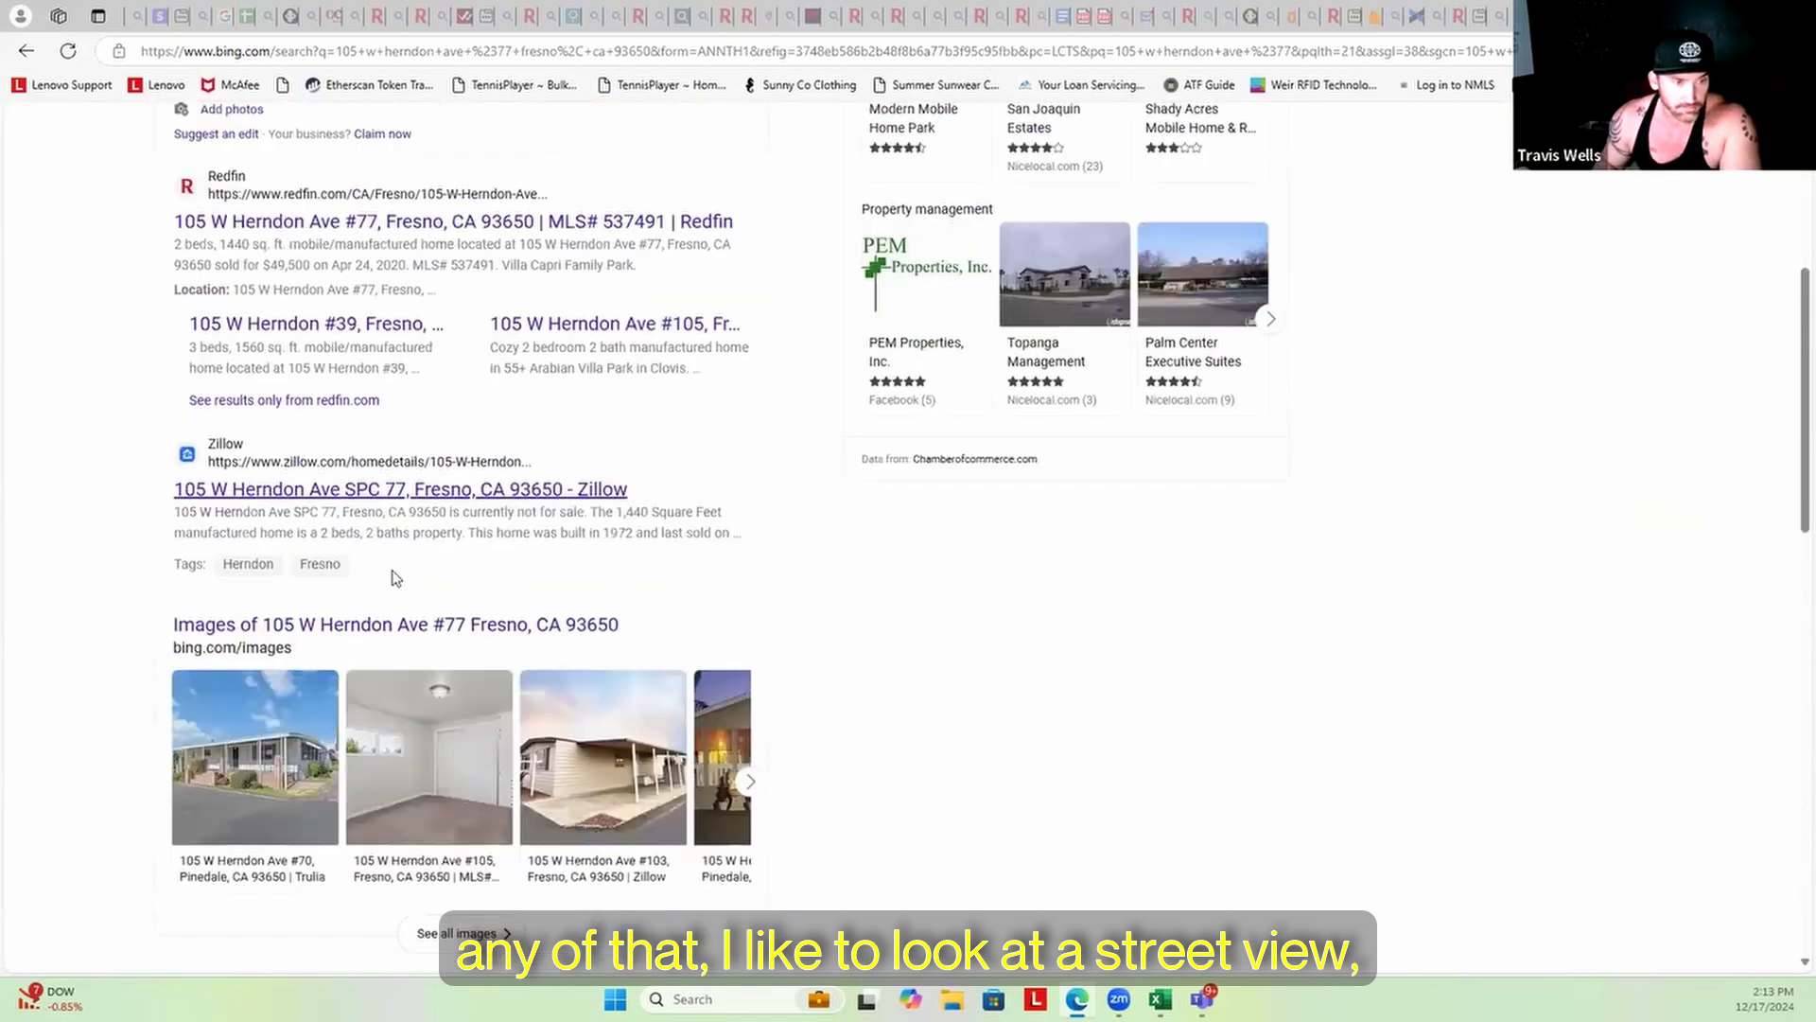
scroll(395, 577, "up", 2)
left_click(398, 673)
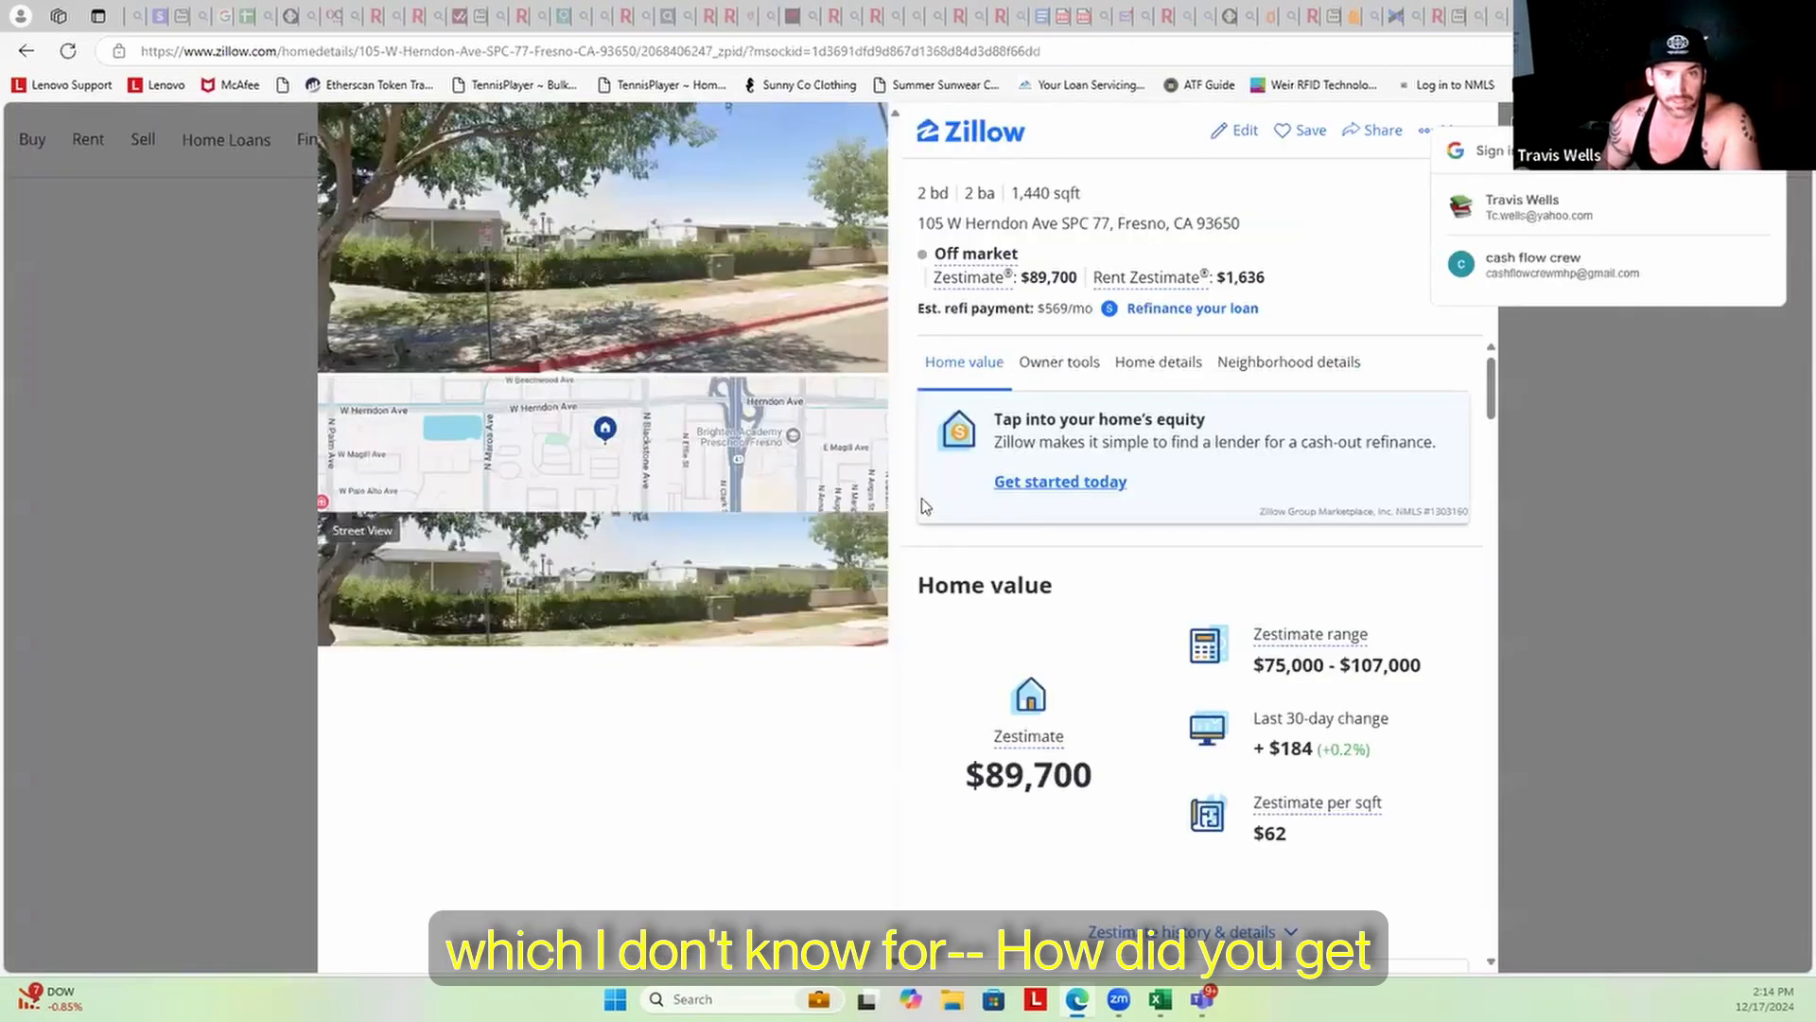
Walk Zillow Street View along W Herndon Ave and across the road, then return to PropStream
left_click(610, 615)
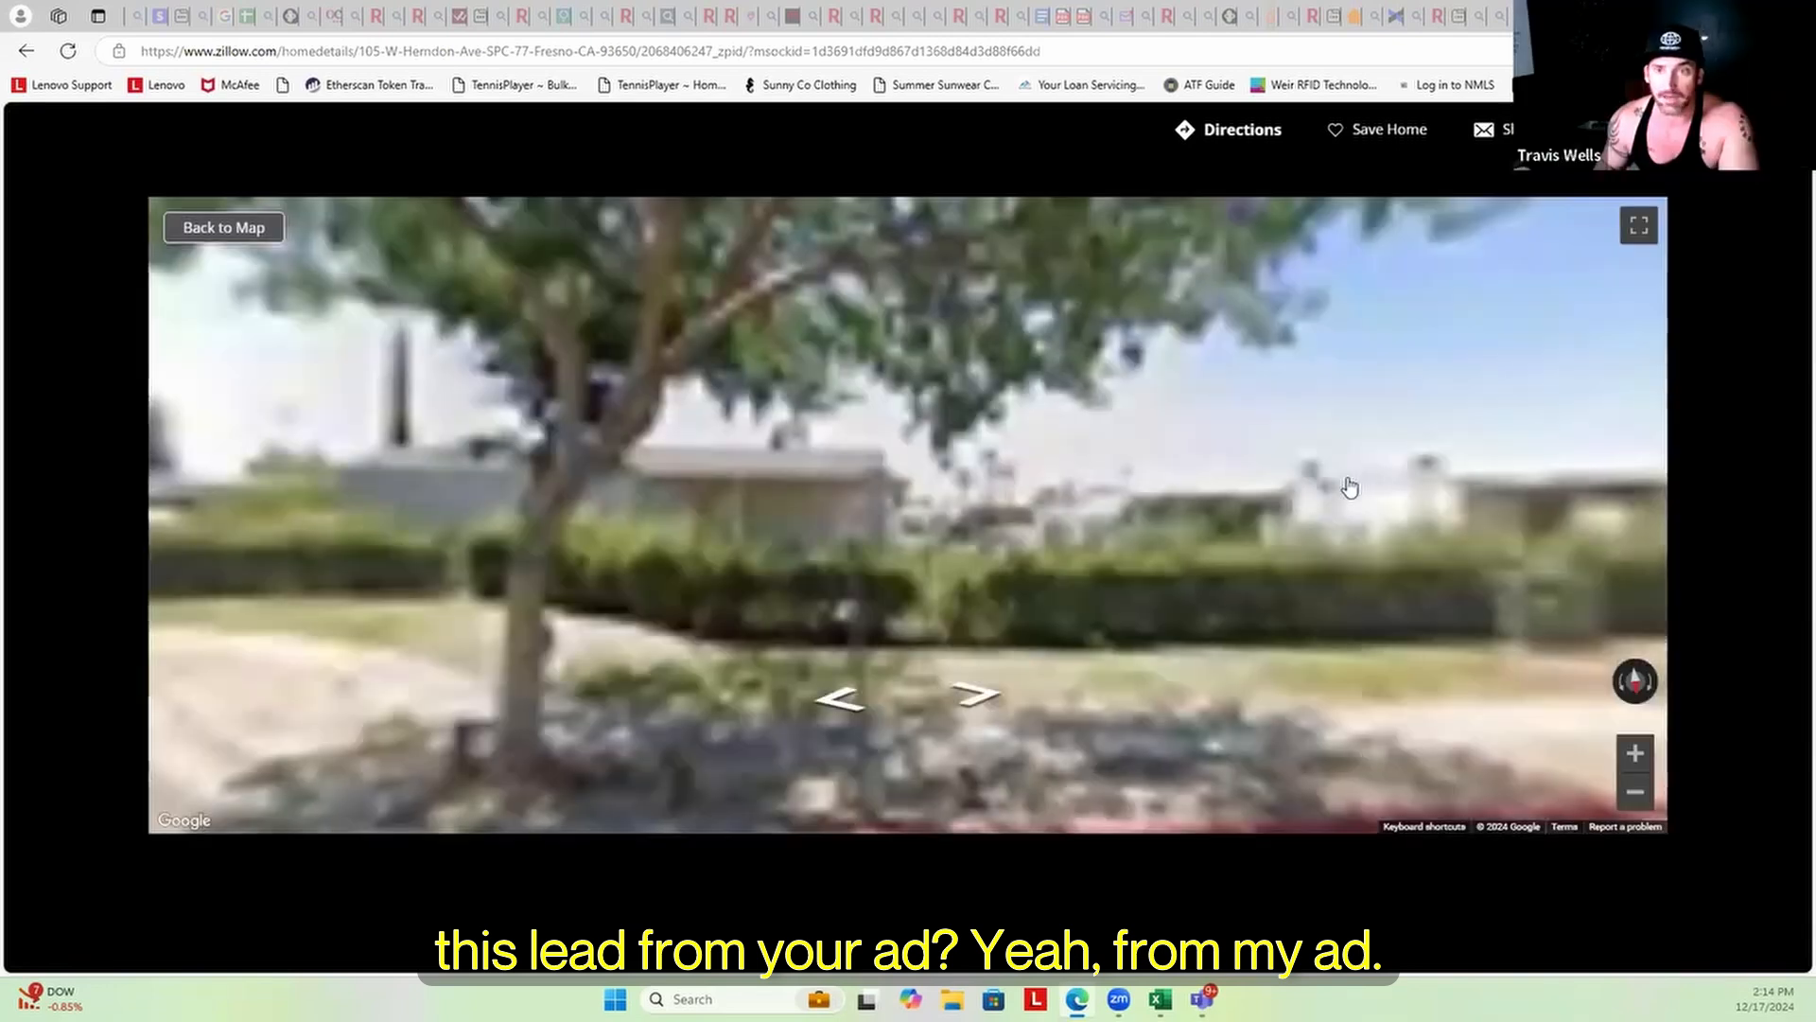
left_click_drag(1341, 483, 1377, 390)
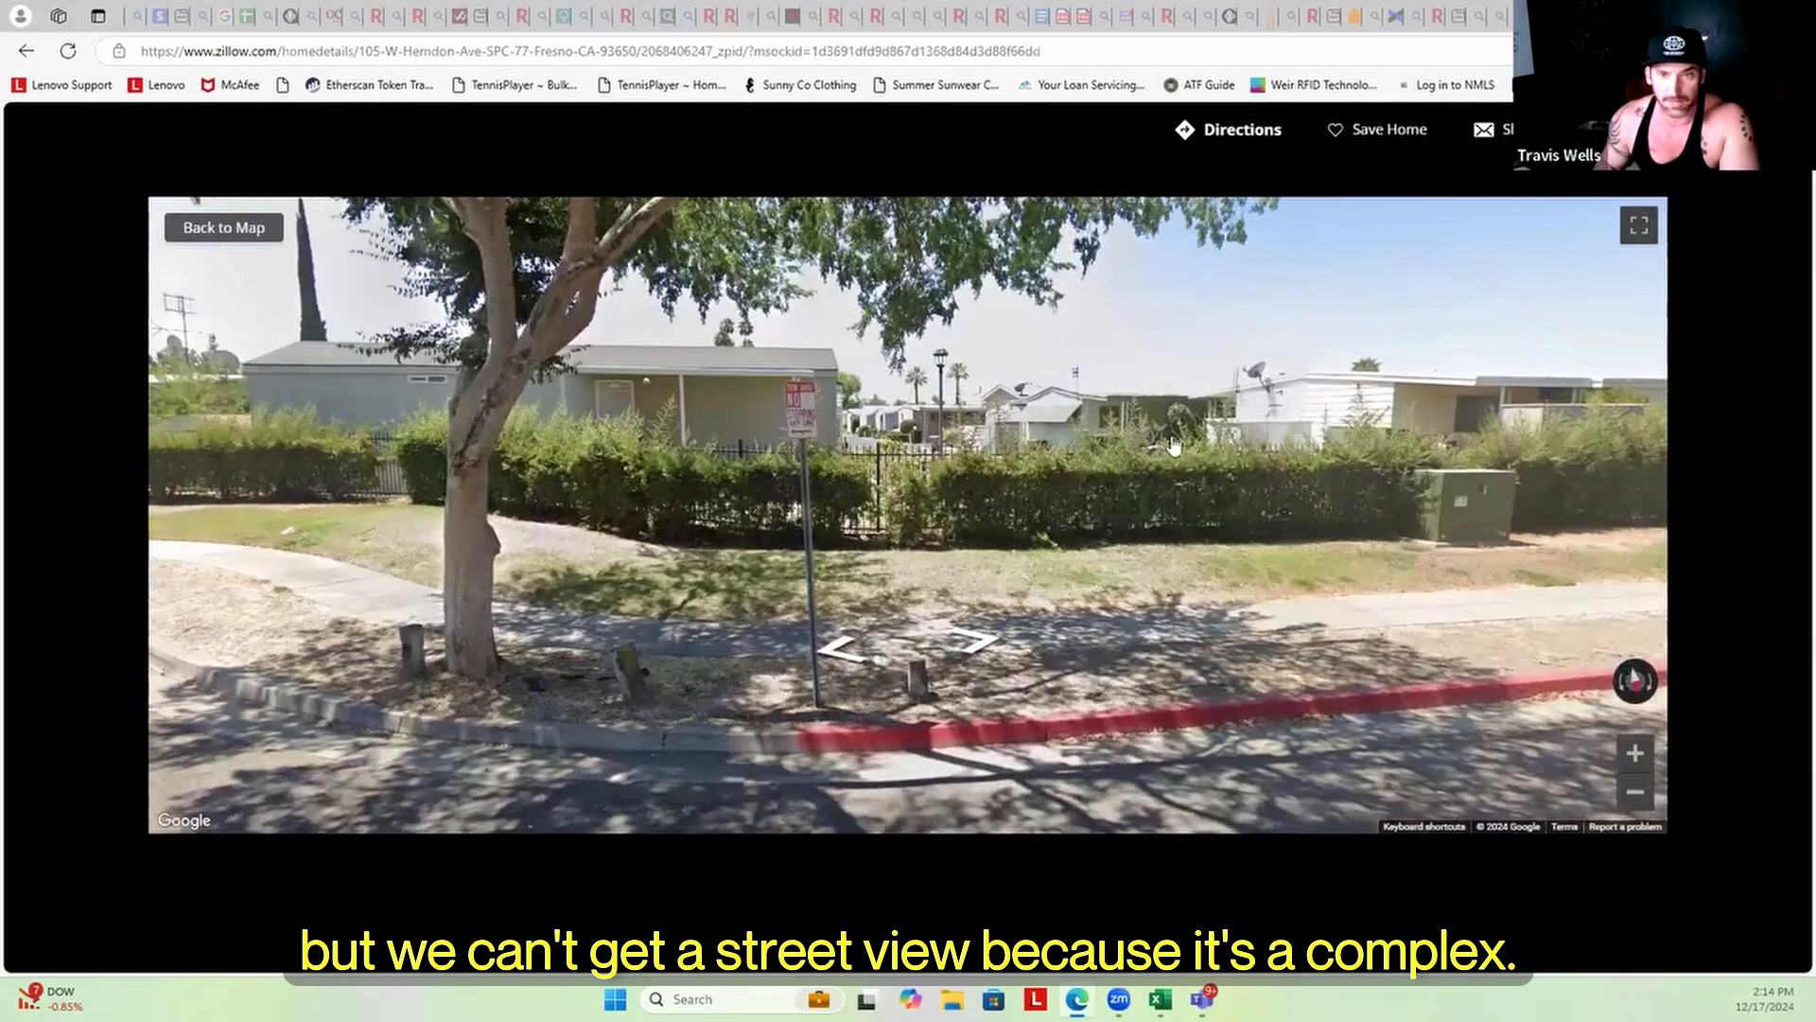
left_click(1334, 572)
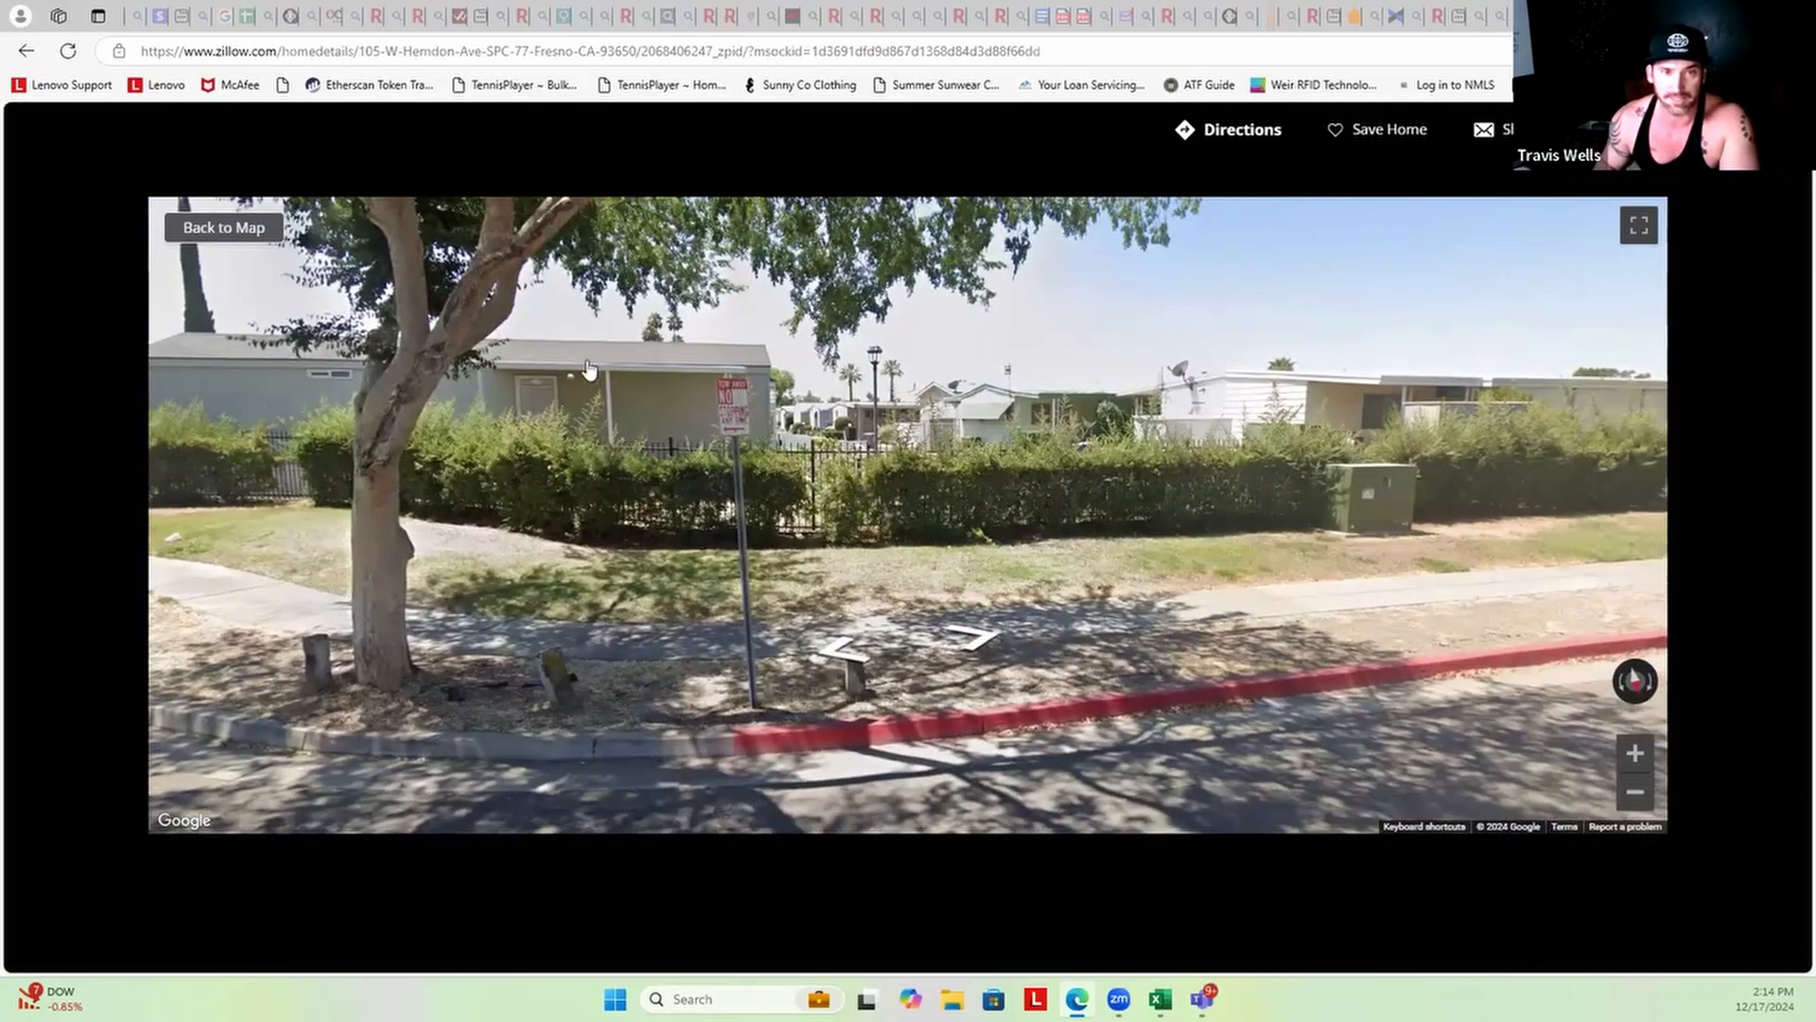
left_click(1106, 402)
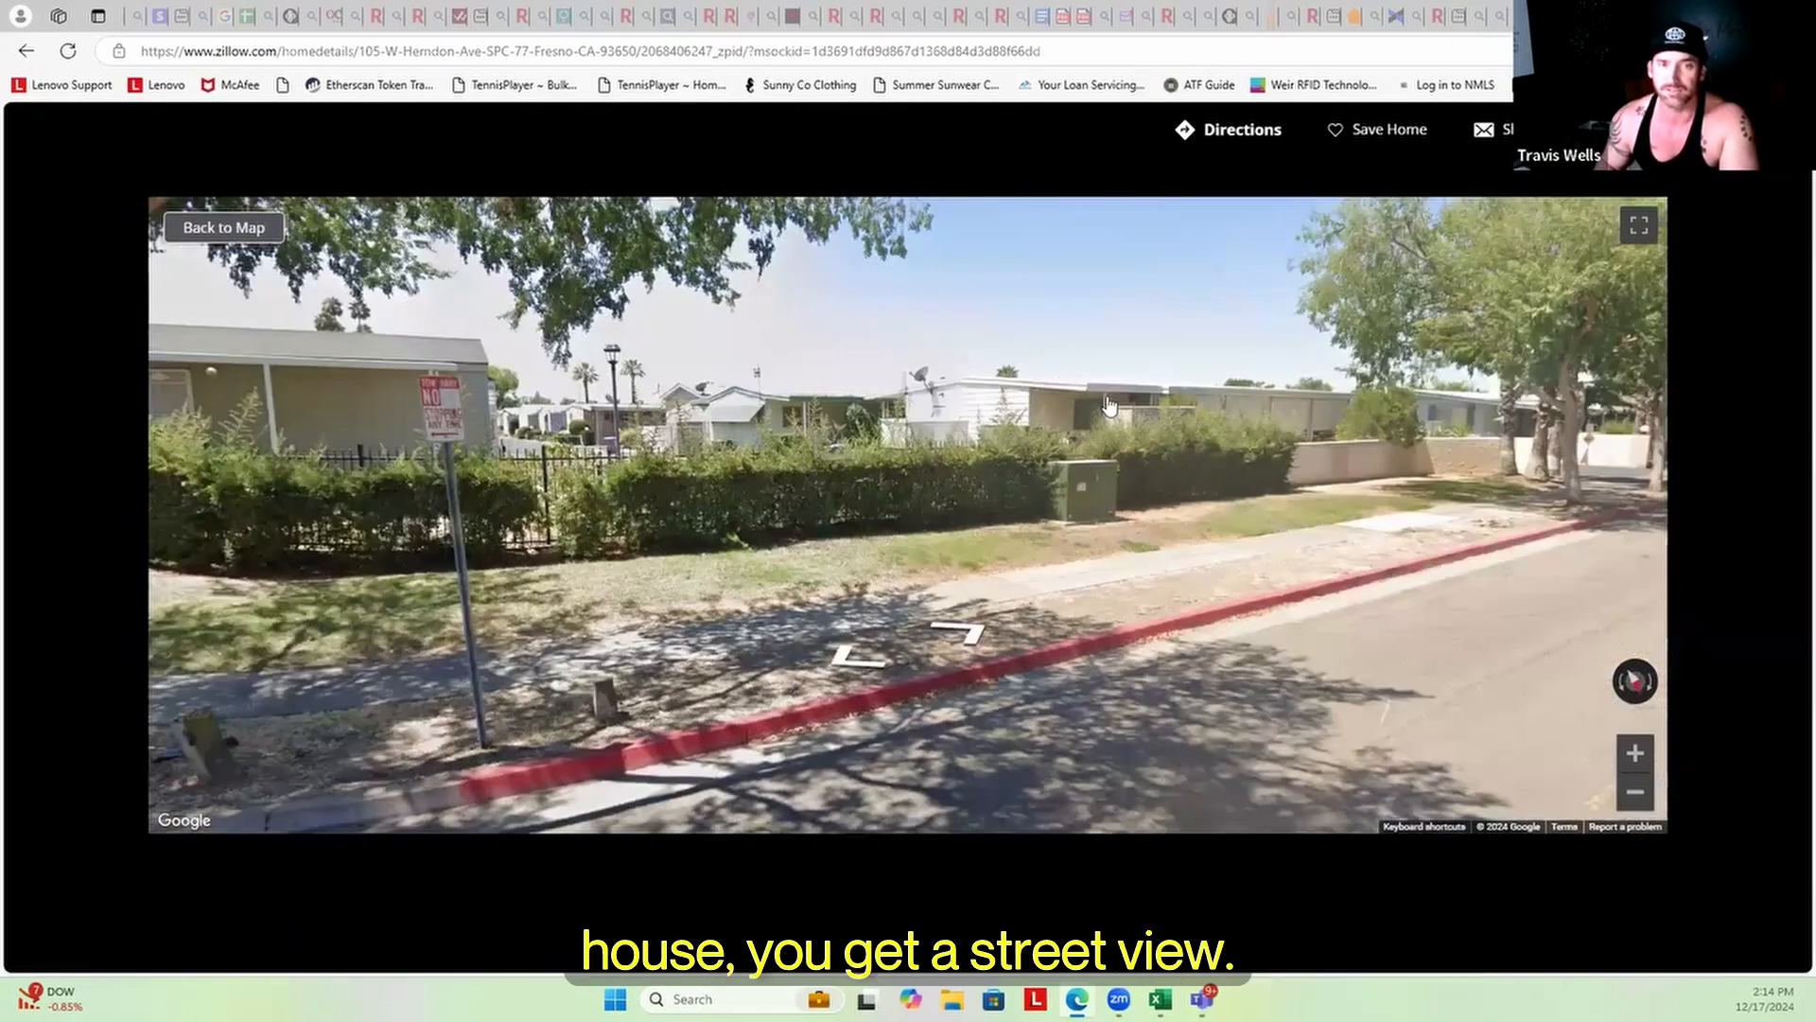
left_click_drag(1313, 425, 892, 421)
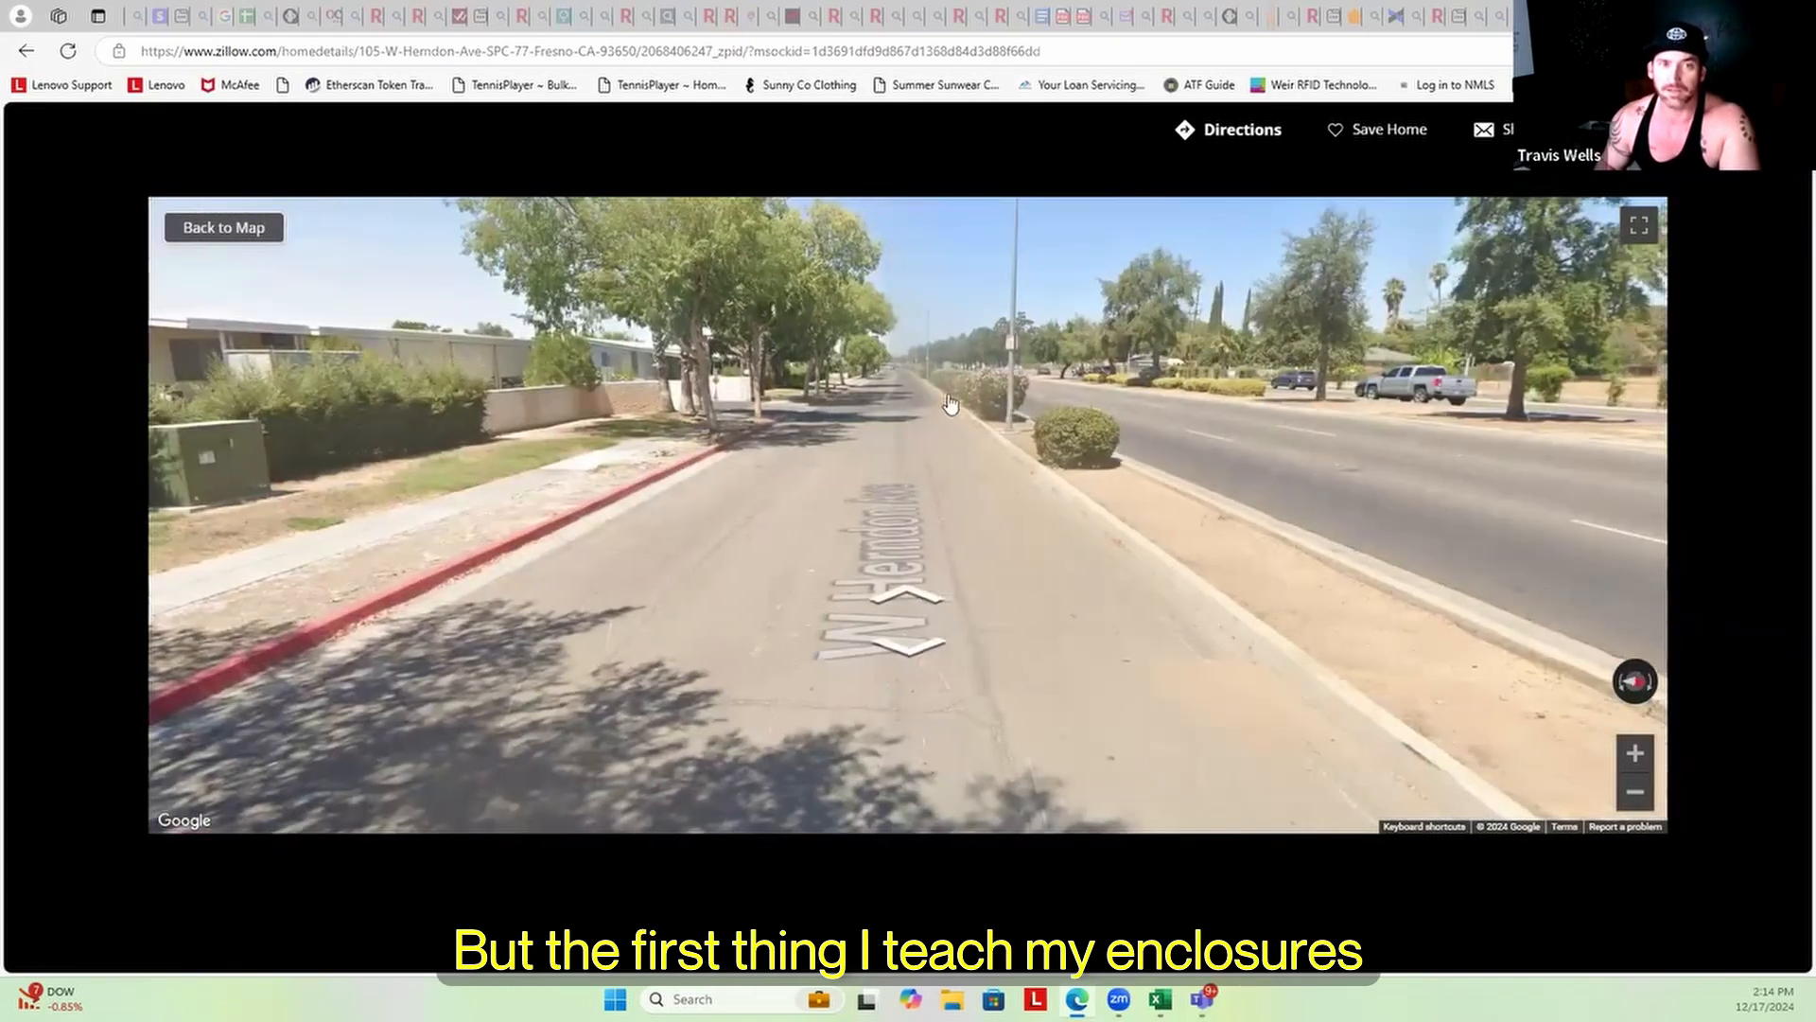
left_click(898, 452)
left_click_drag(1178, 456, 416, 471)
left_click_drag(1119, 523, 931, 530)
left_click_drag(496, 352, 530, 402)
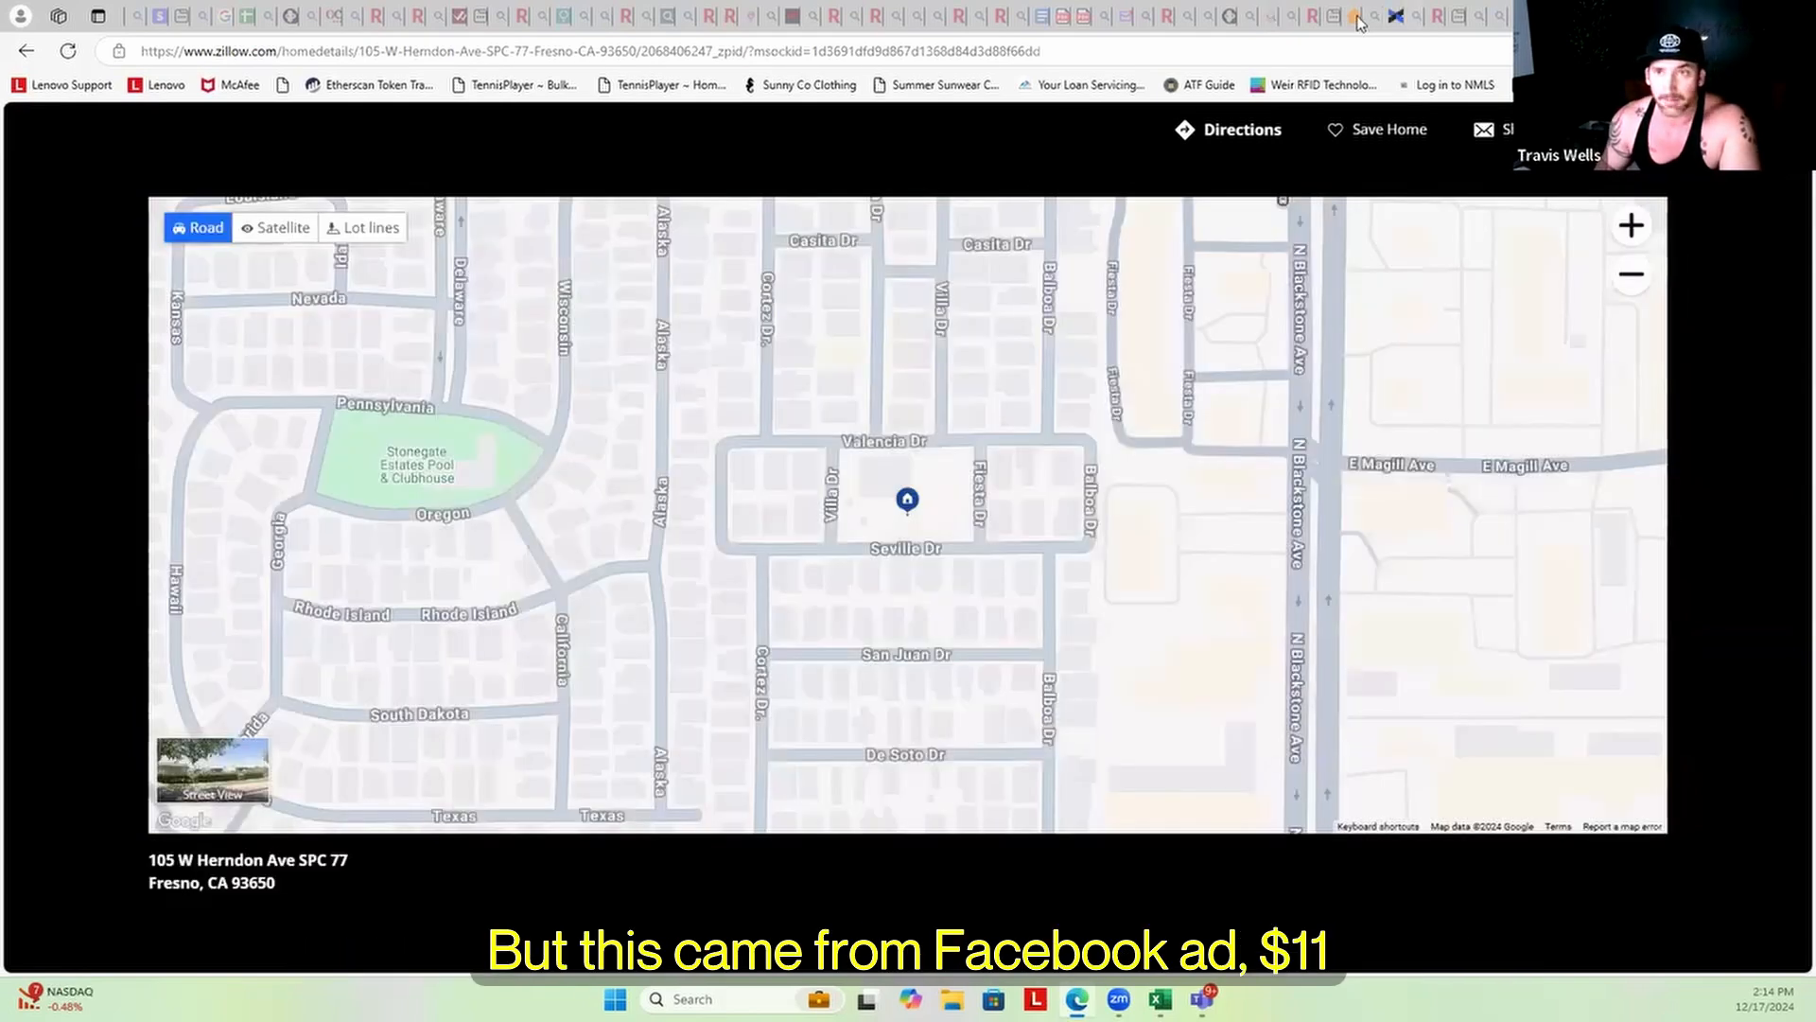
left_click(1355, 16)
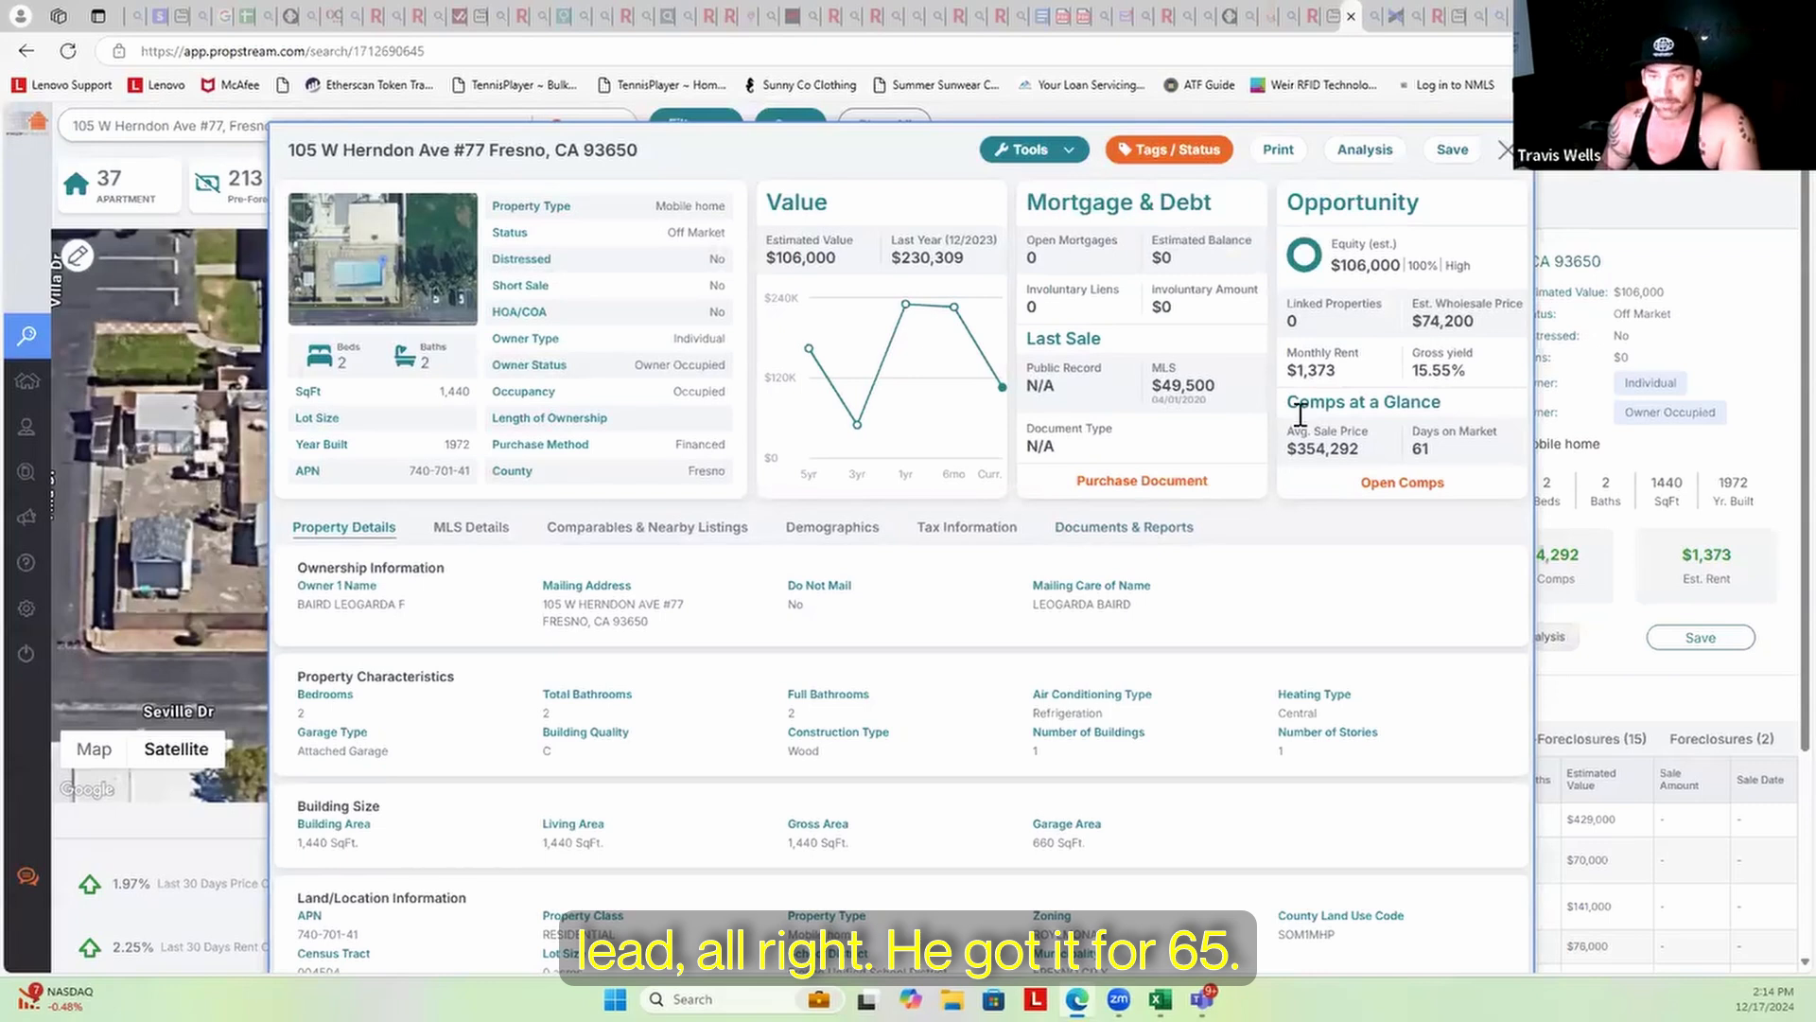
Show the 35 comparables and widen the Address column to reveal full unit numbers
left_click(1422, 490)
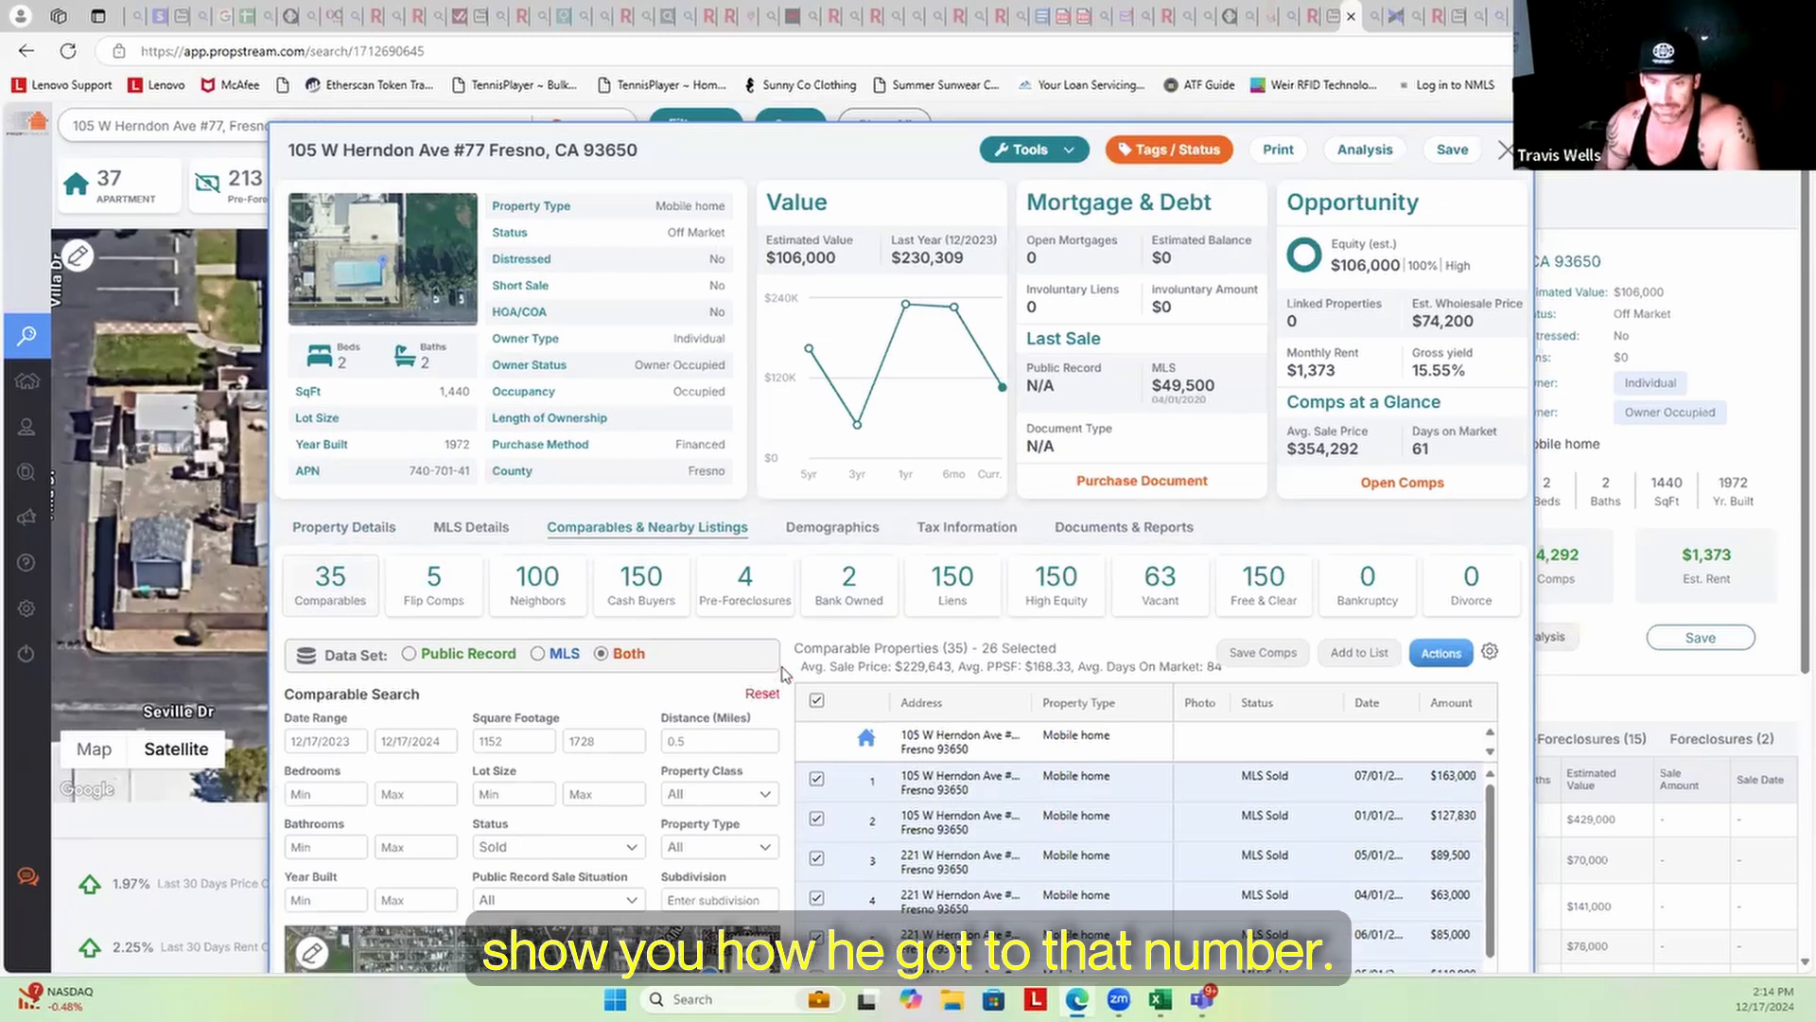
scroll(1059, 510, "down", 4)
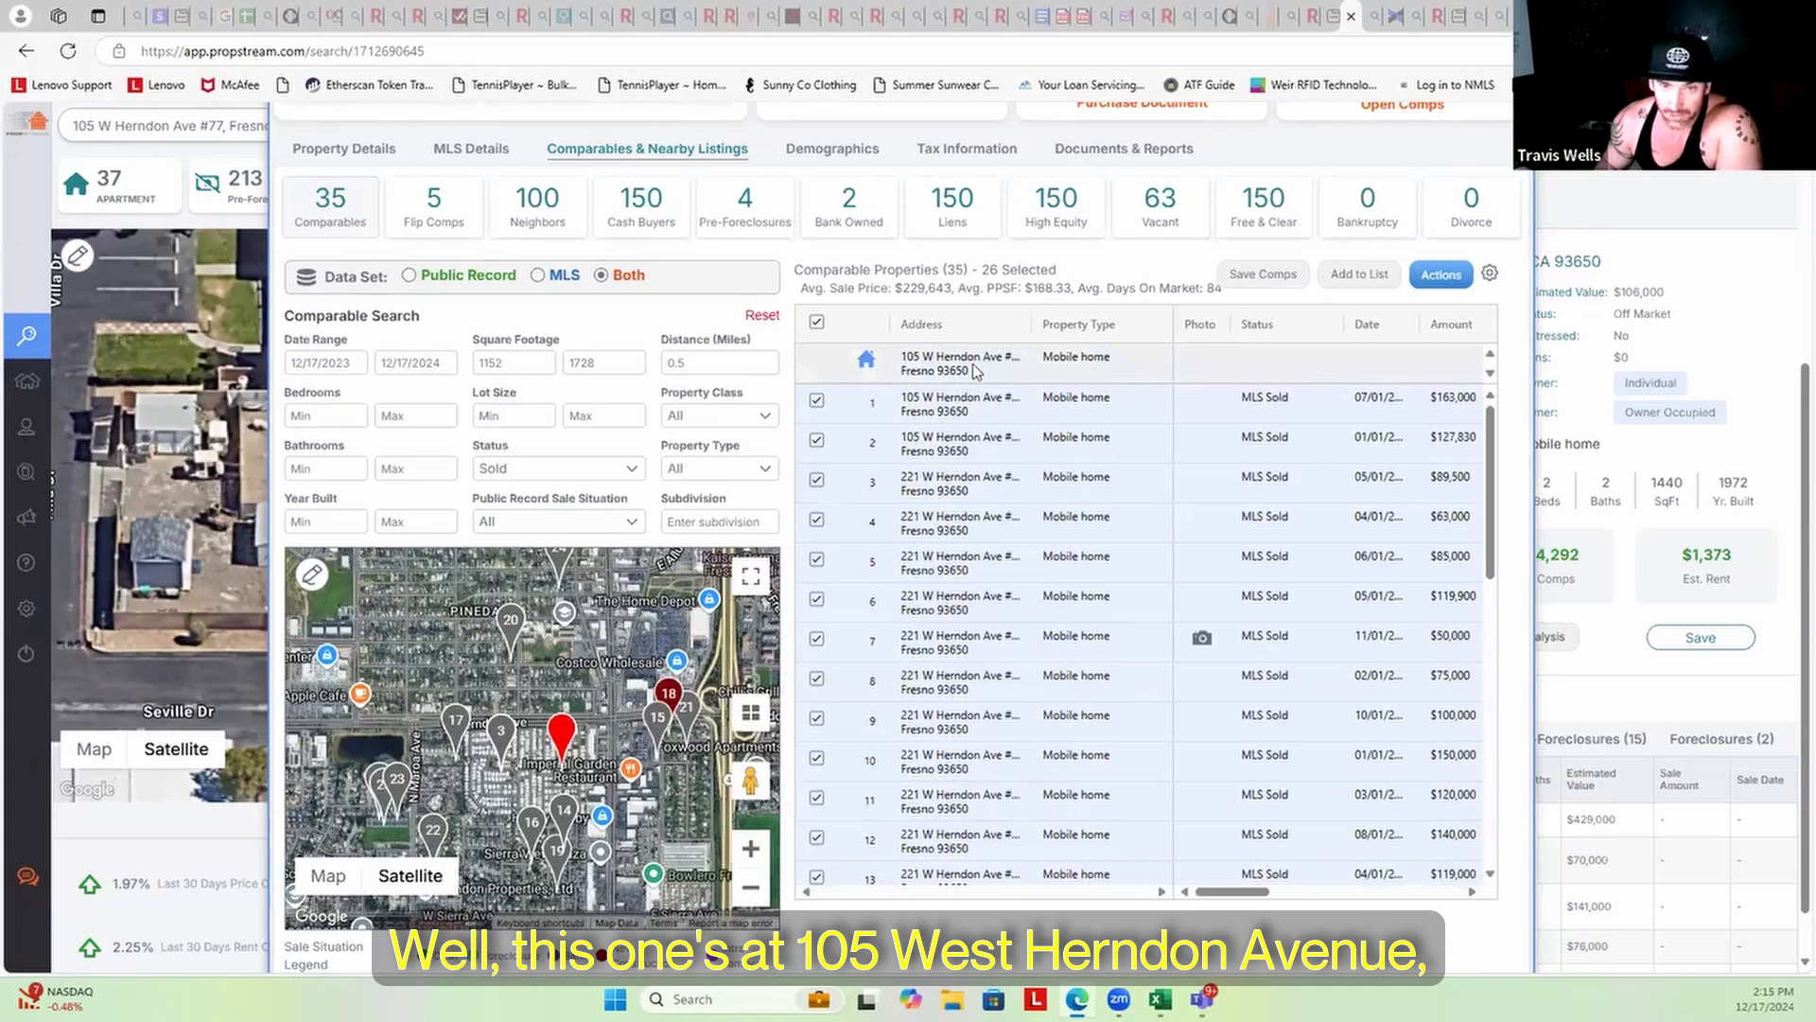
left_click_drag(1033, 324, 1067, 324)
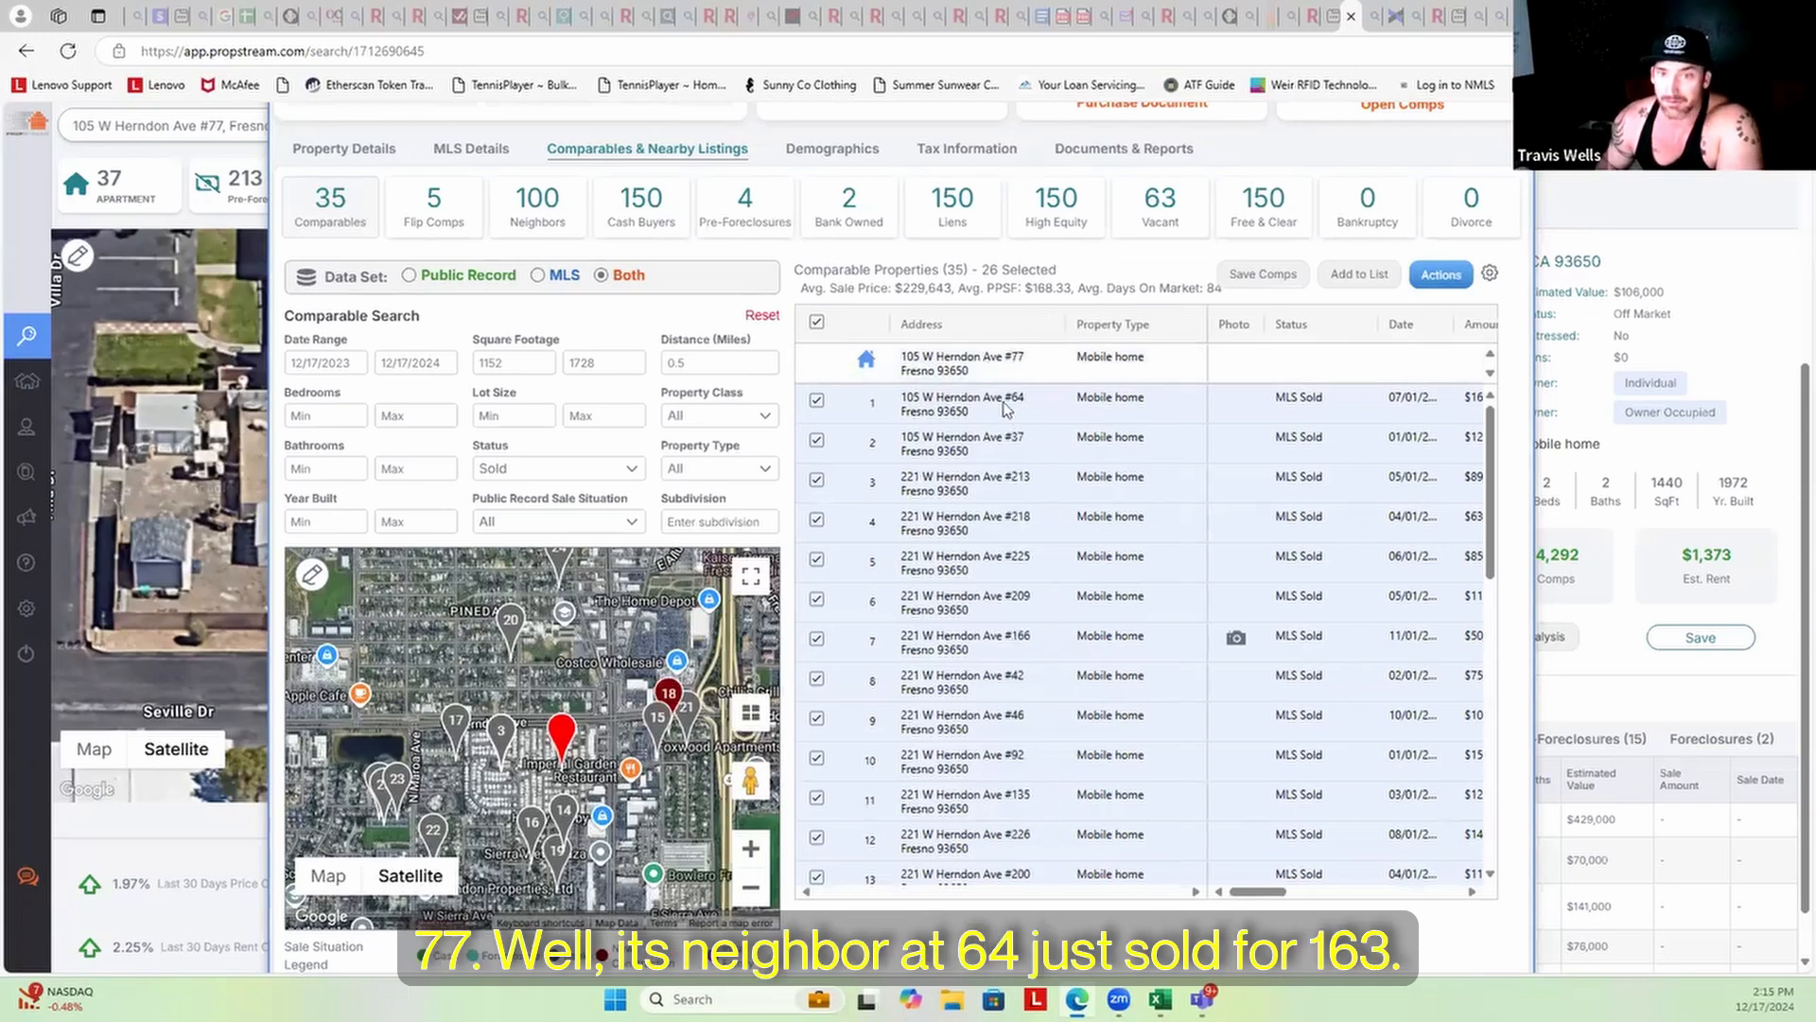
Scroll the comps table sideways to review Amount, Beds, SqFt and Year
left_click_drag(1252, 890, 1267, 891)
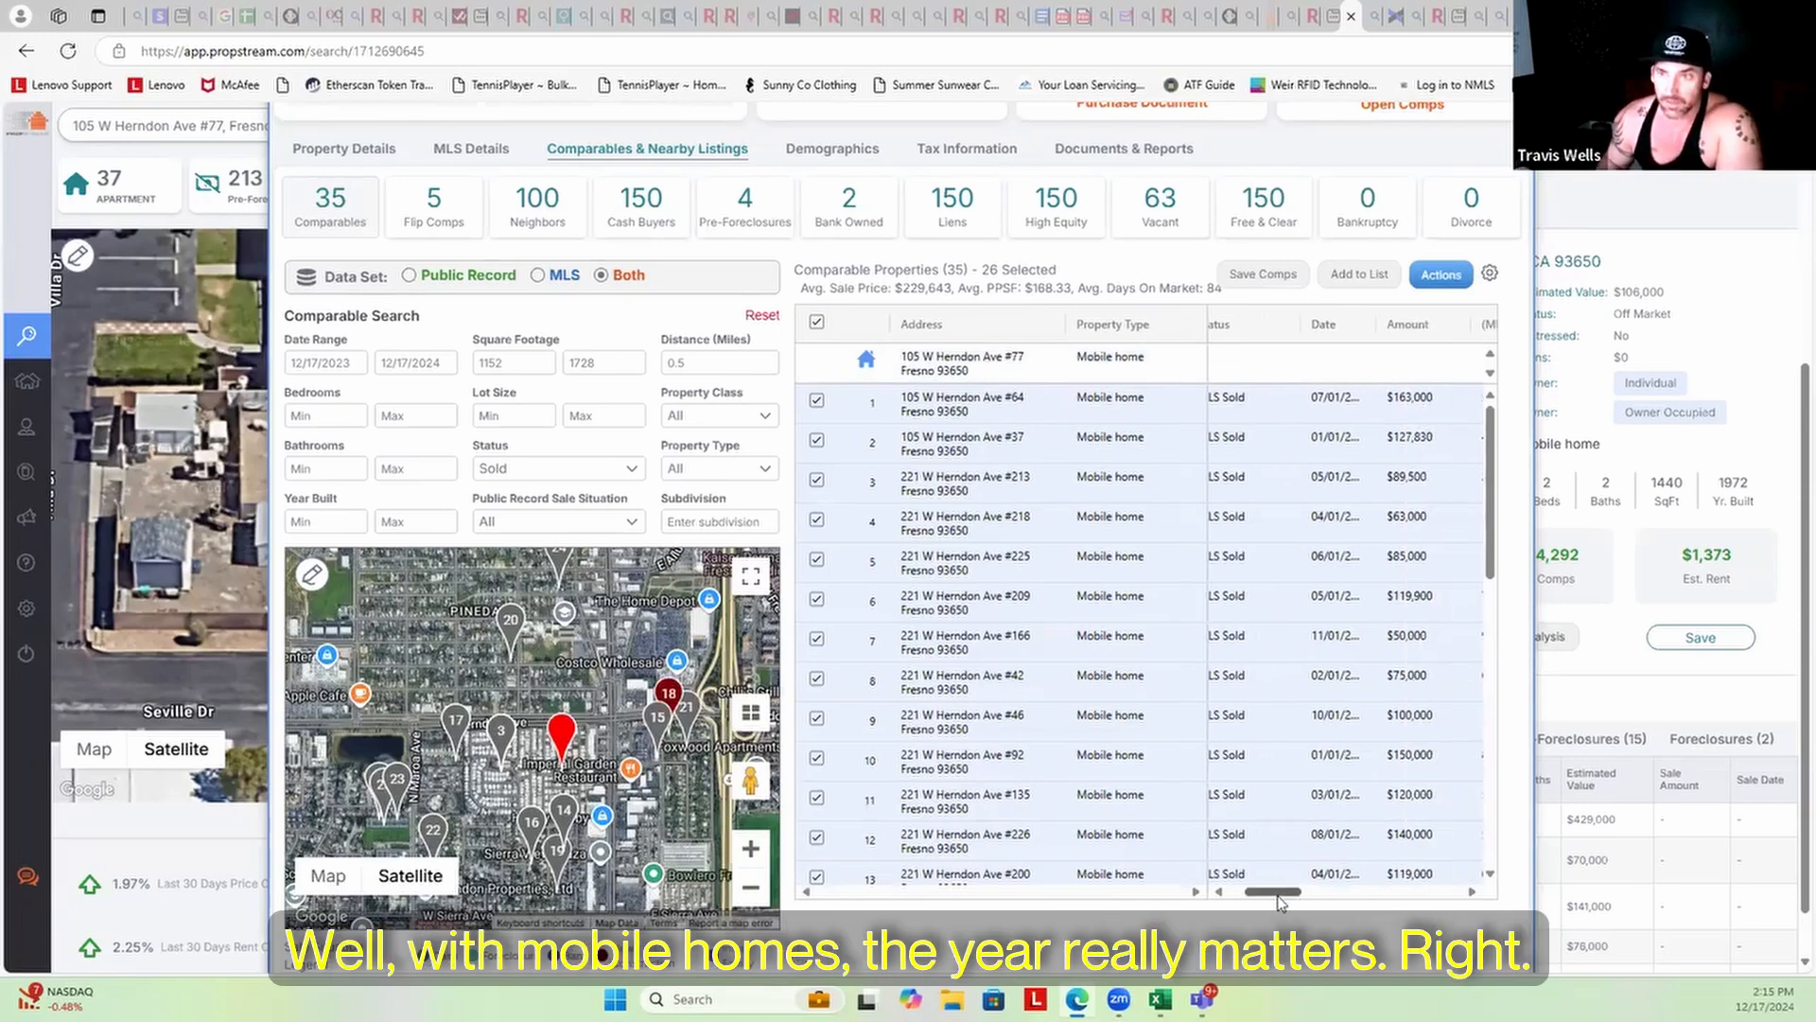
left_click_drag(1285, 897, 1311, 898)
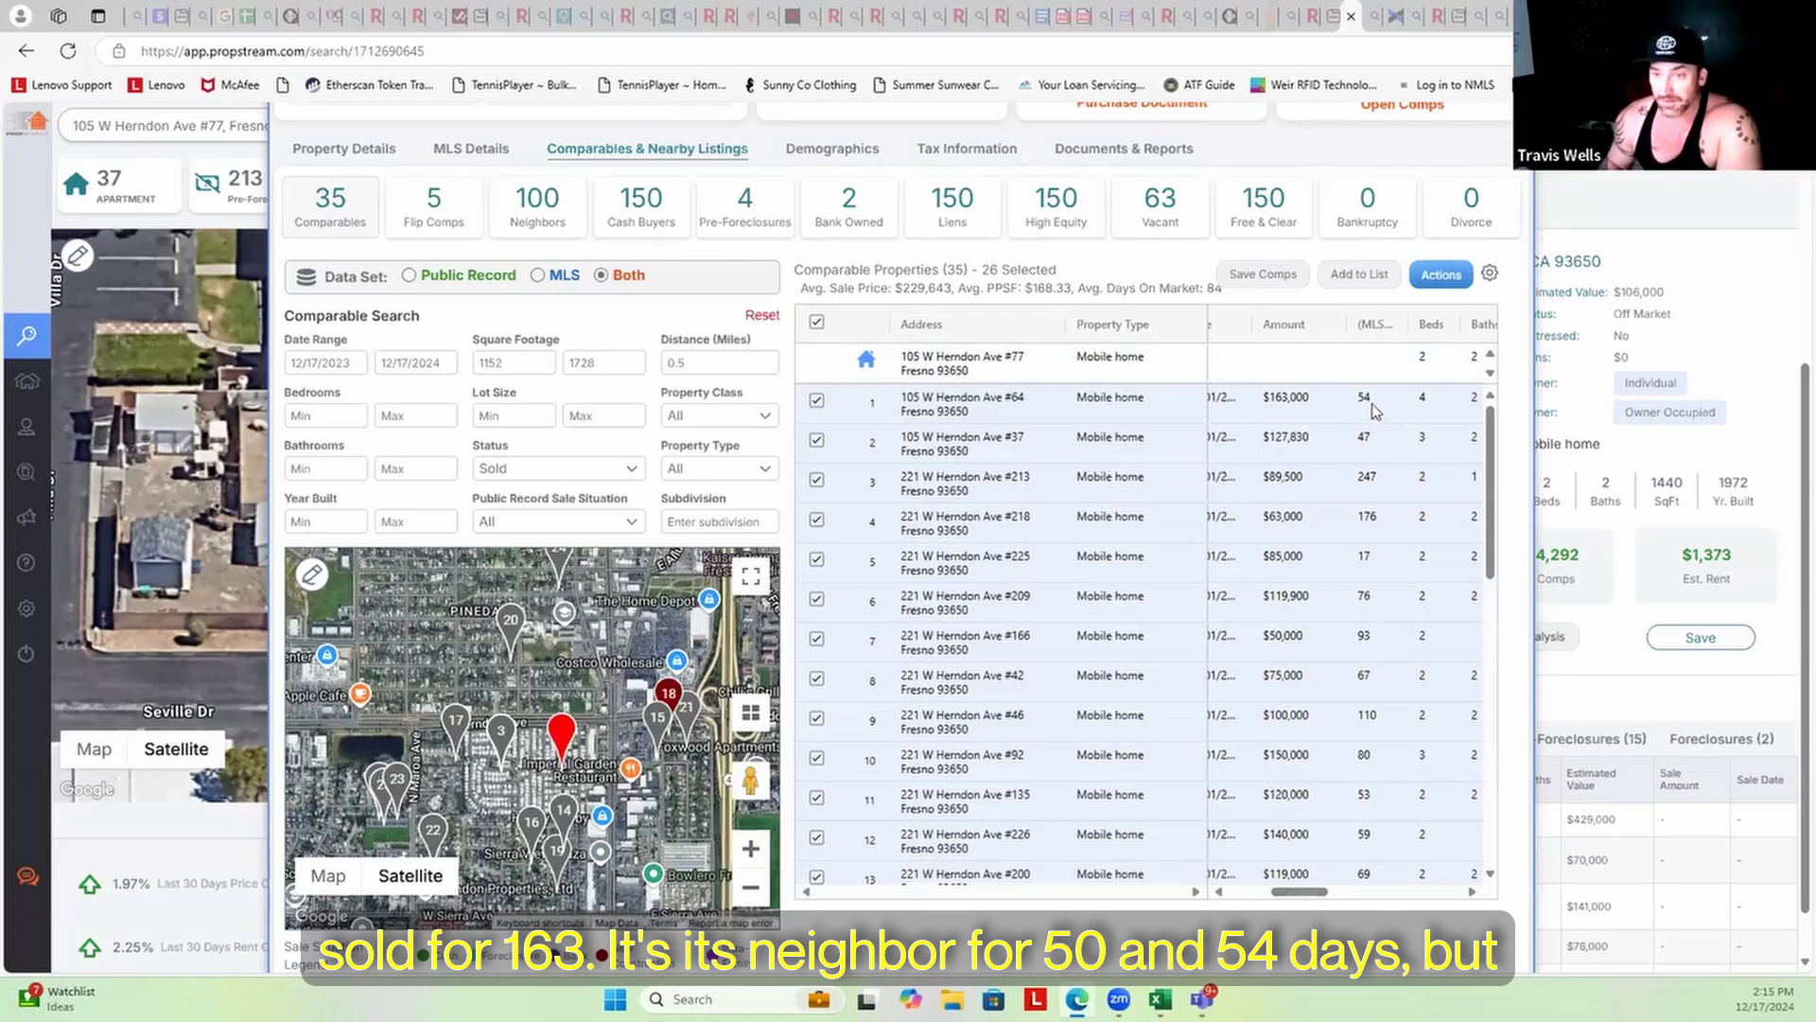
left_click_drag(1300, 900, 1329, 899)
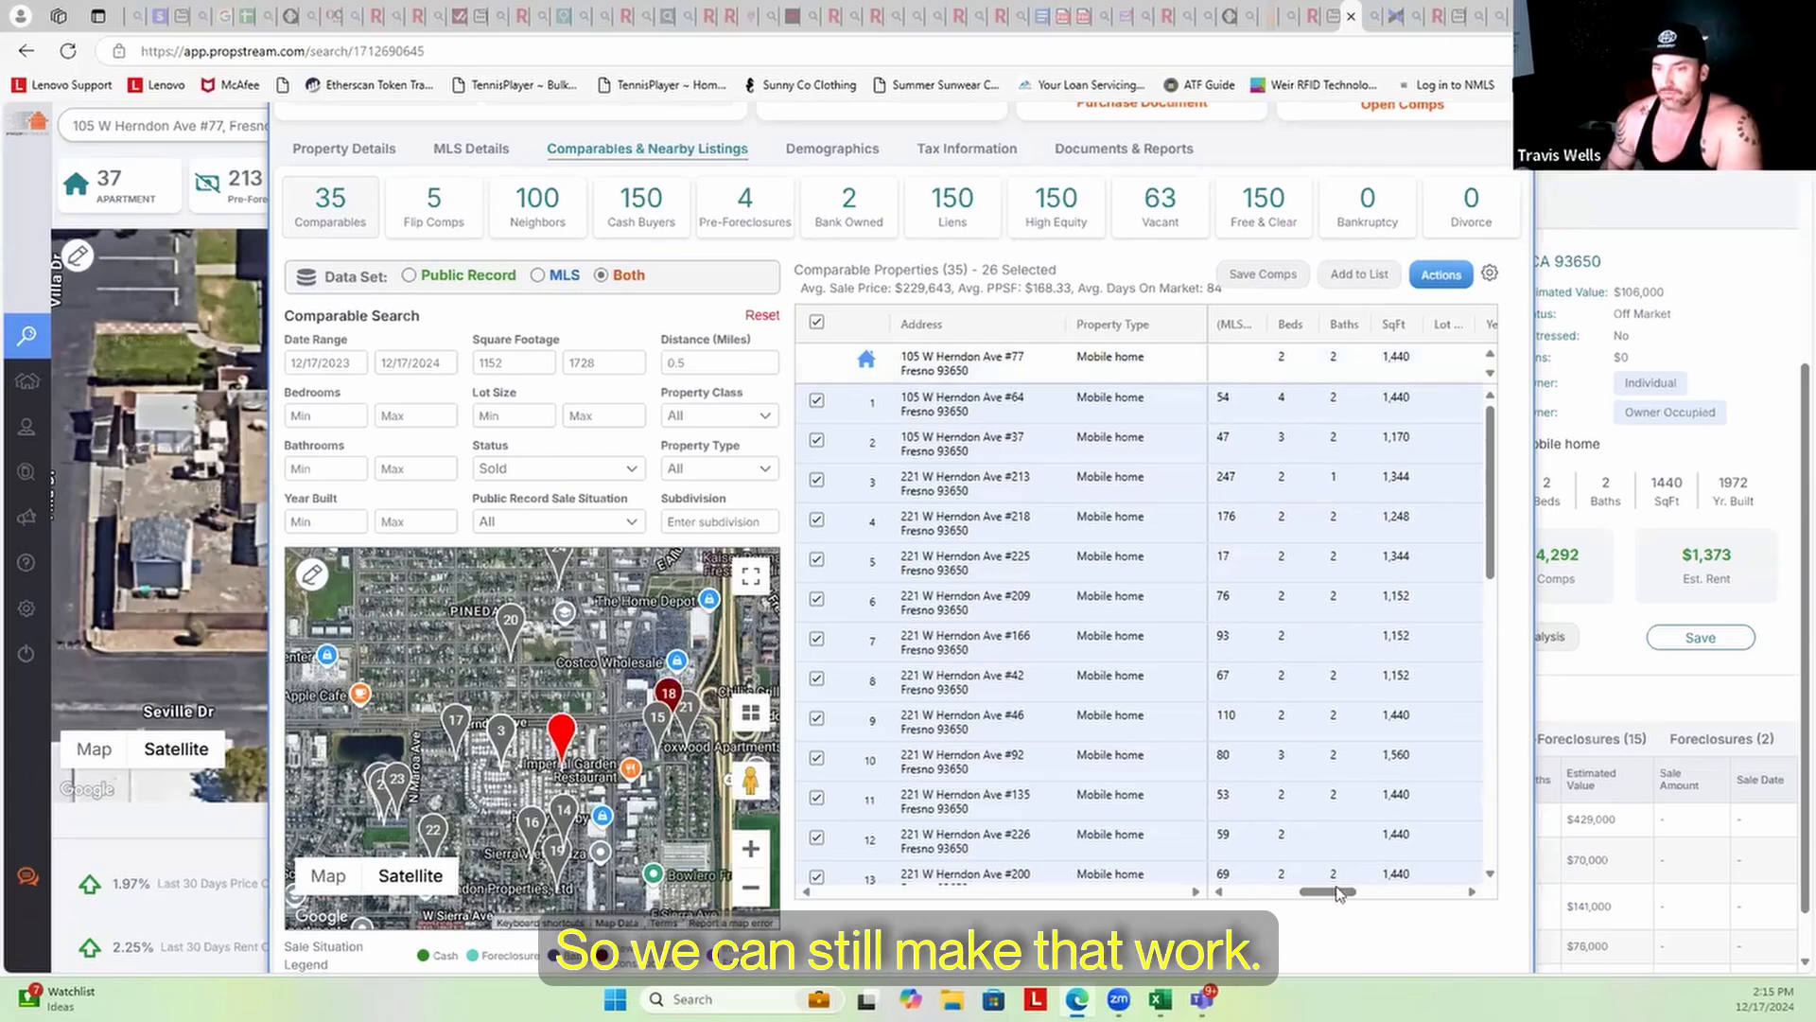
left_click_drag(1341, 897, 1366, 897)
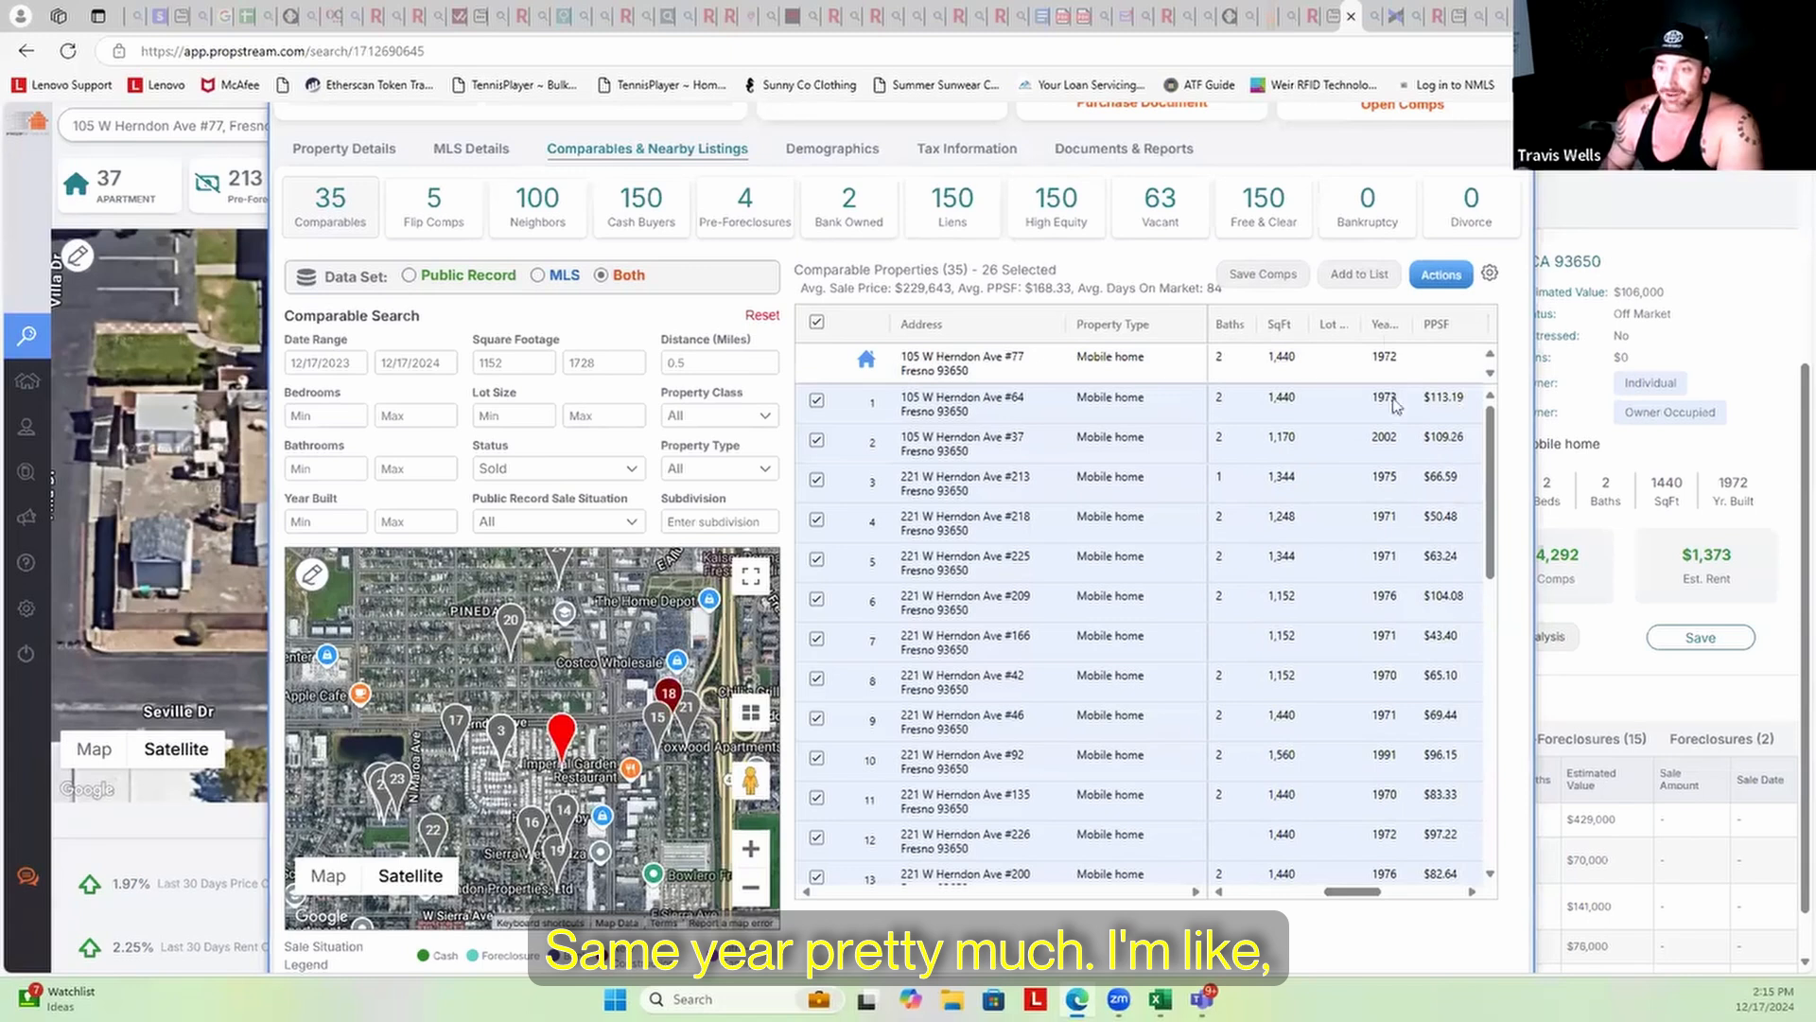
left_click_drag(1362, 899, 1377, 899)
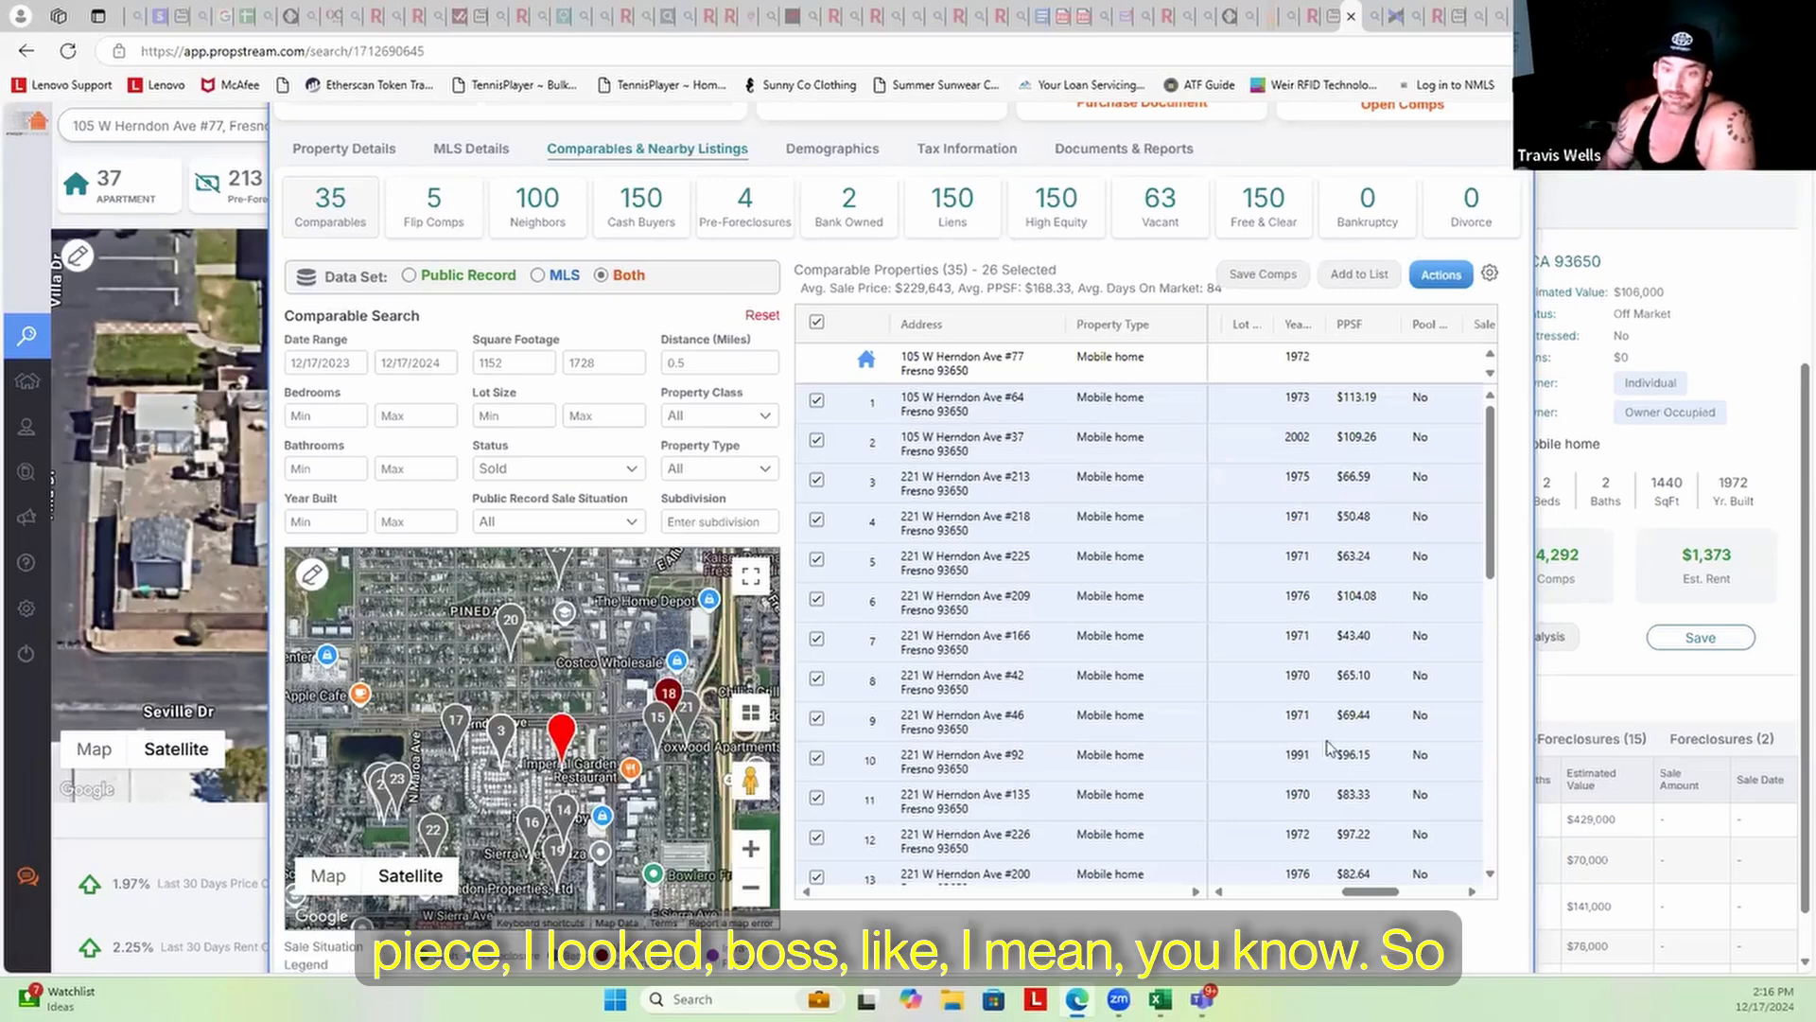
left_click_drag(1382, 886, 1380, 895)
left_click(1401, 844)
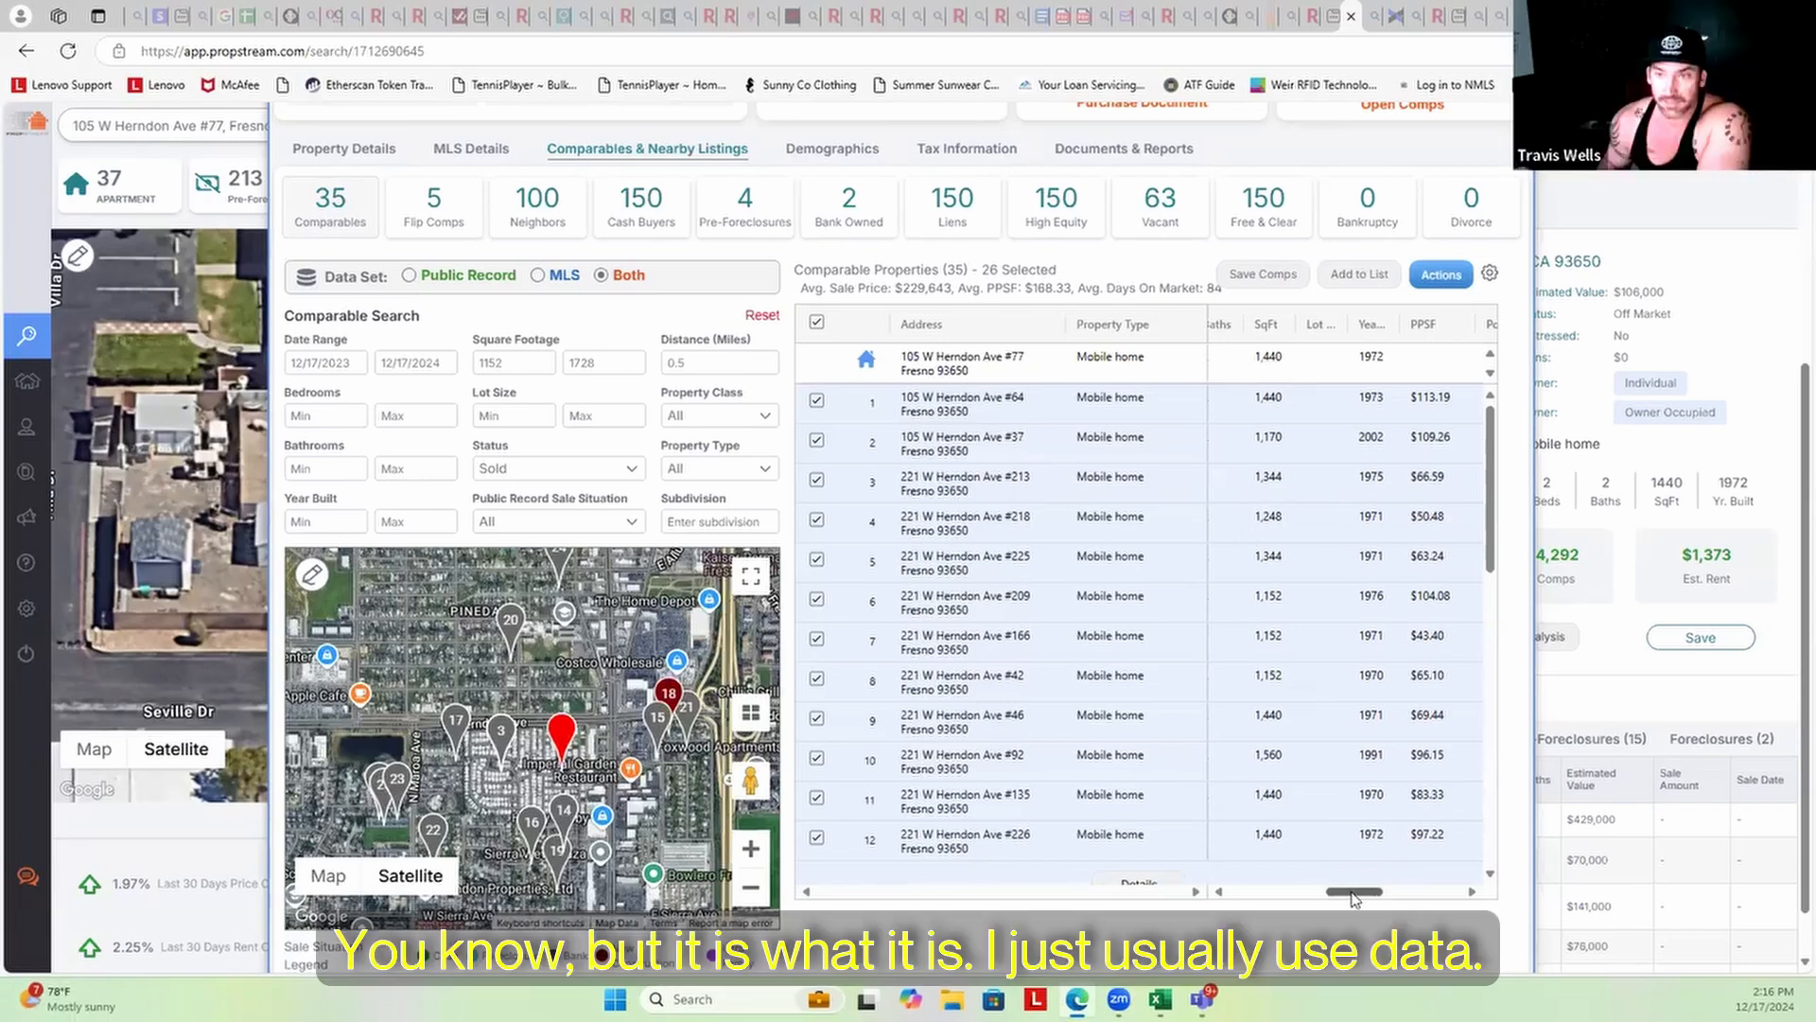
left_click_drag(1338, 890, 1263, 894)
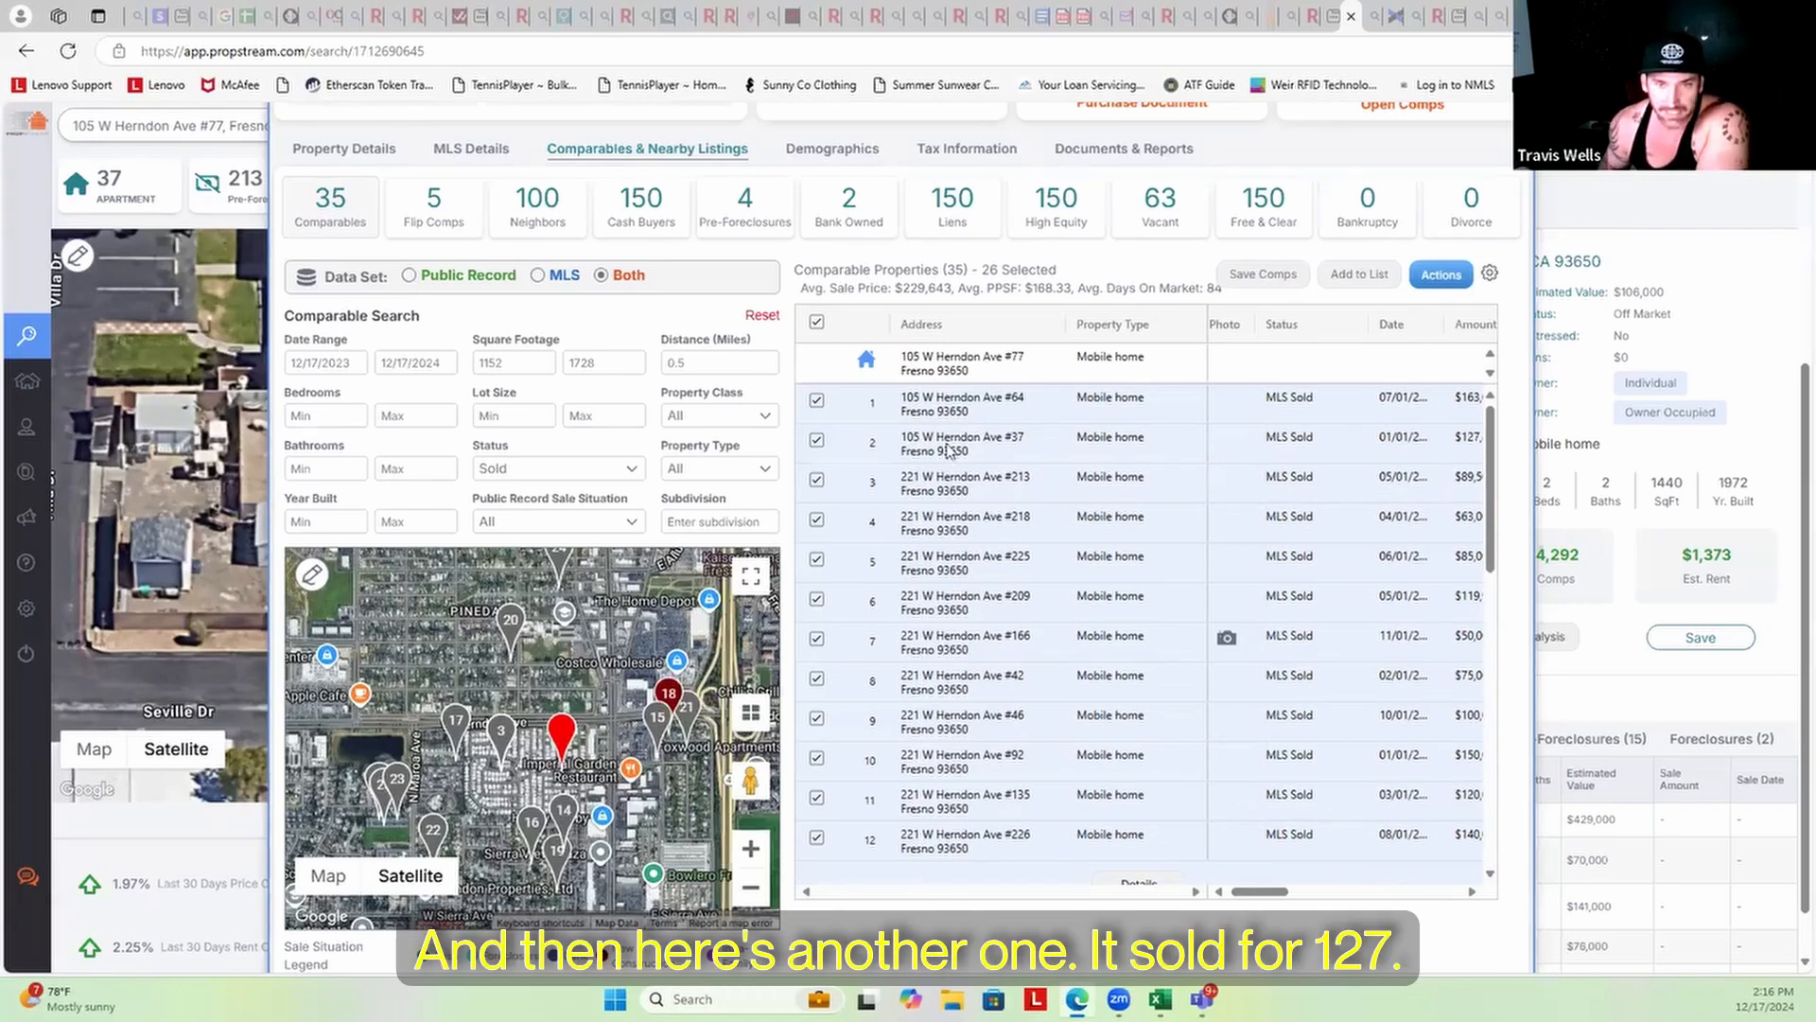
left_click_drag(1281, 895, 1304, 895)
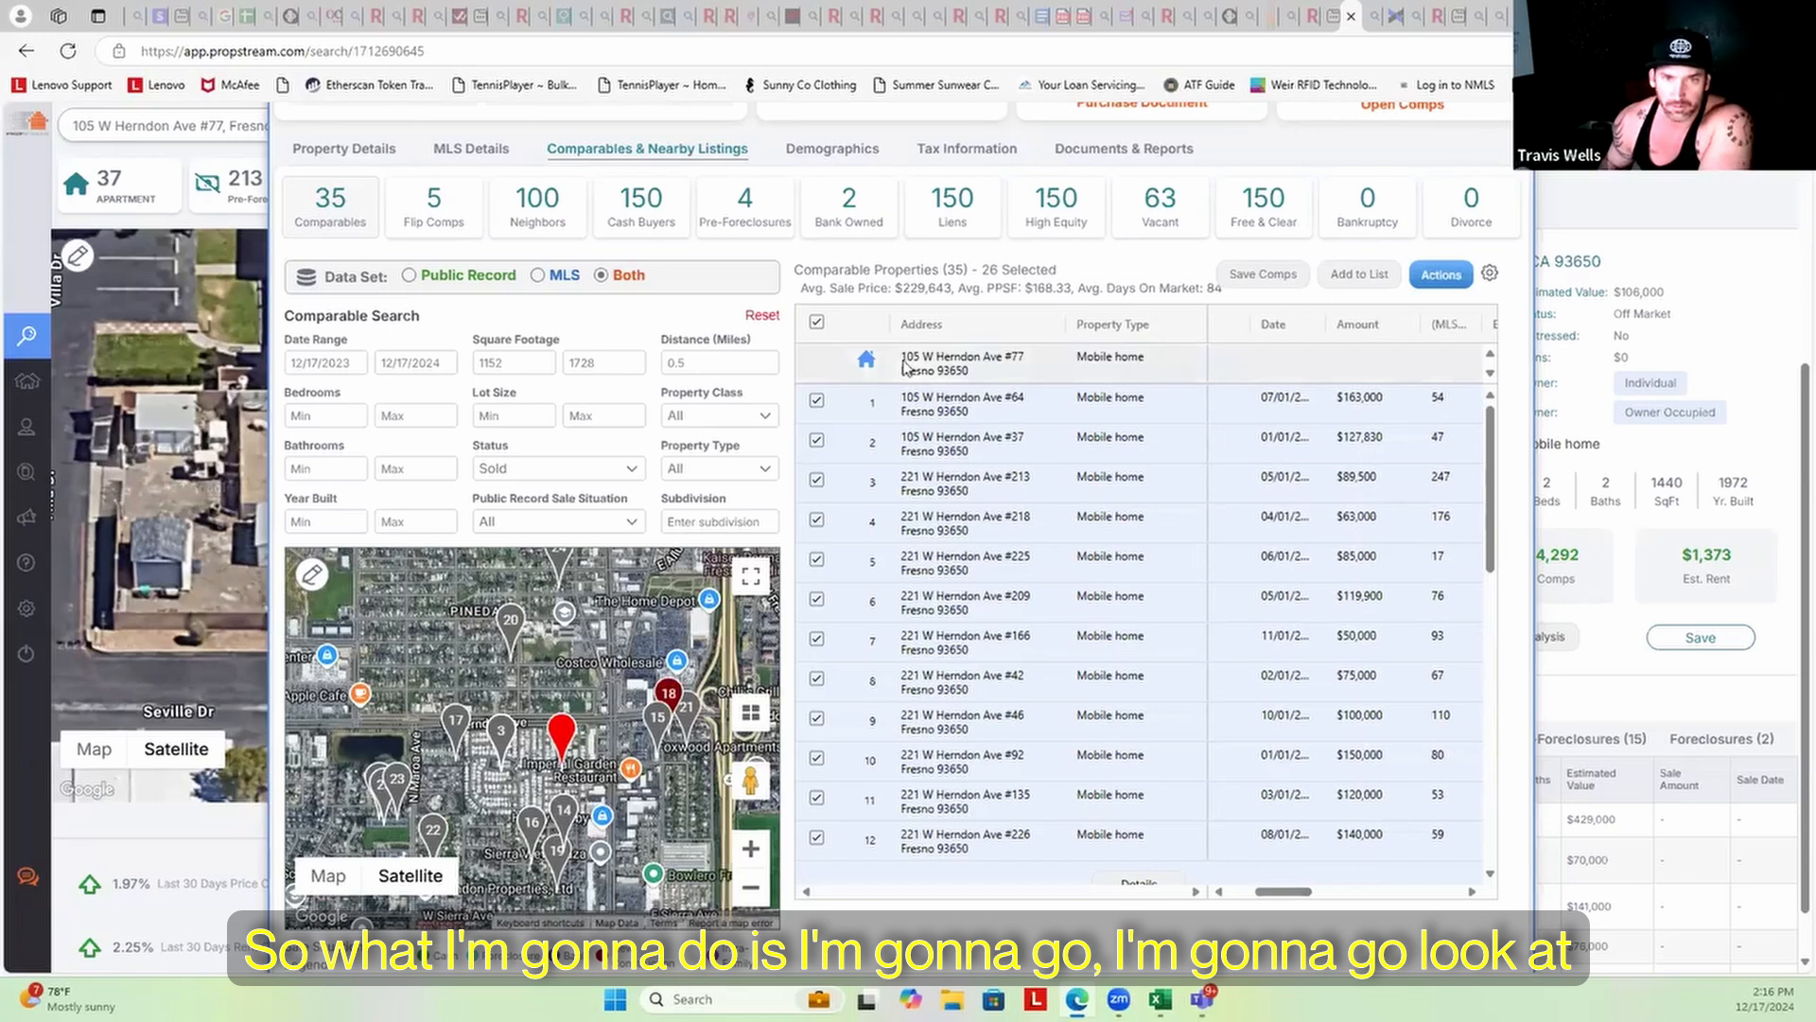
left_click_drag(899, 358, 935, 358)
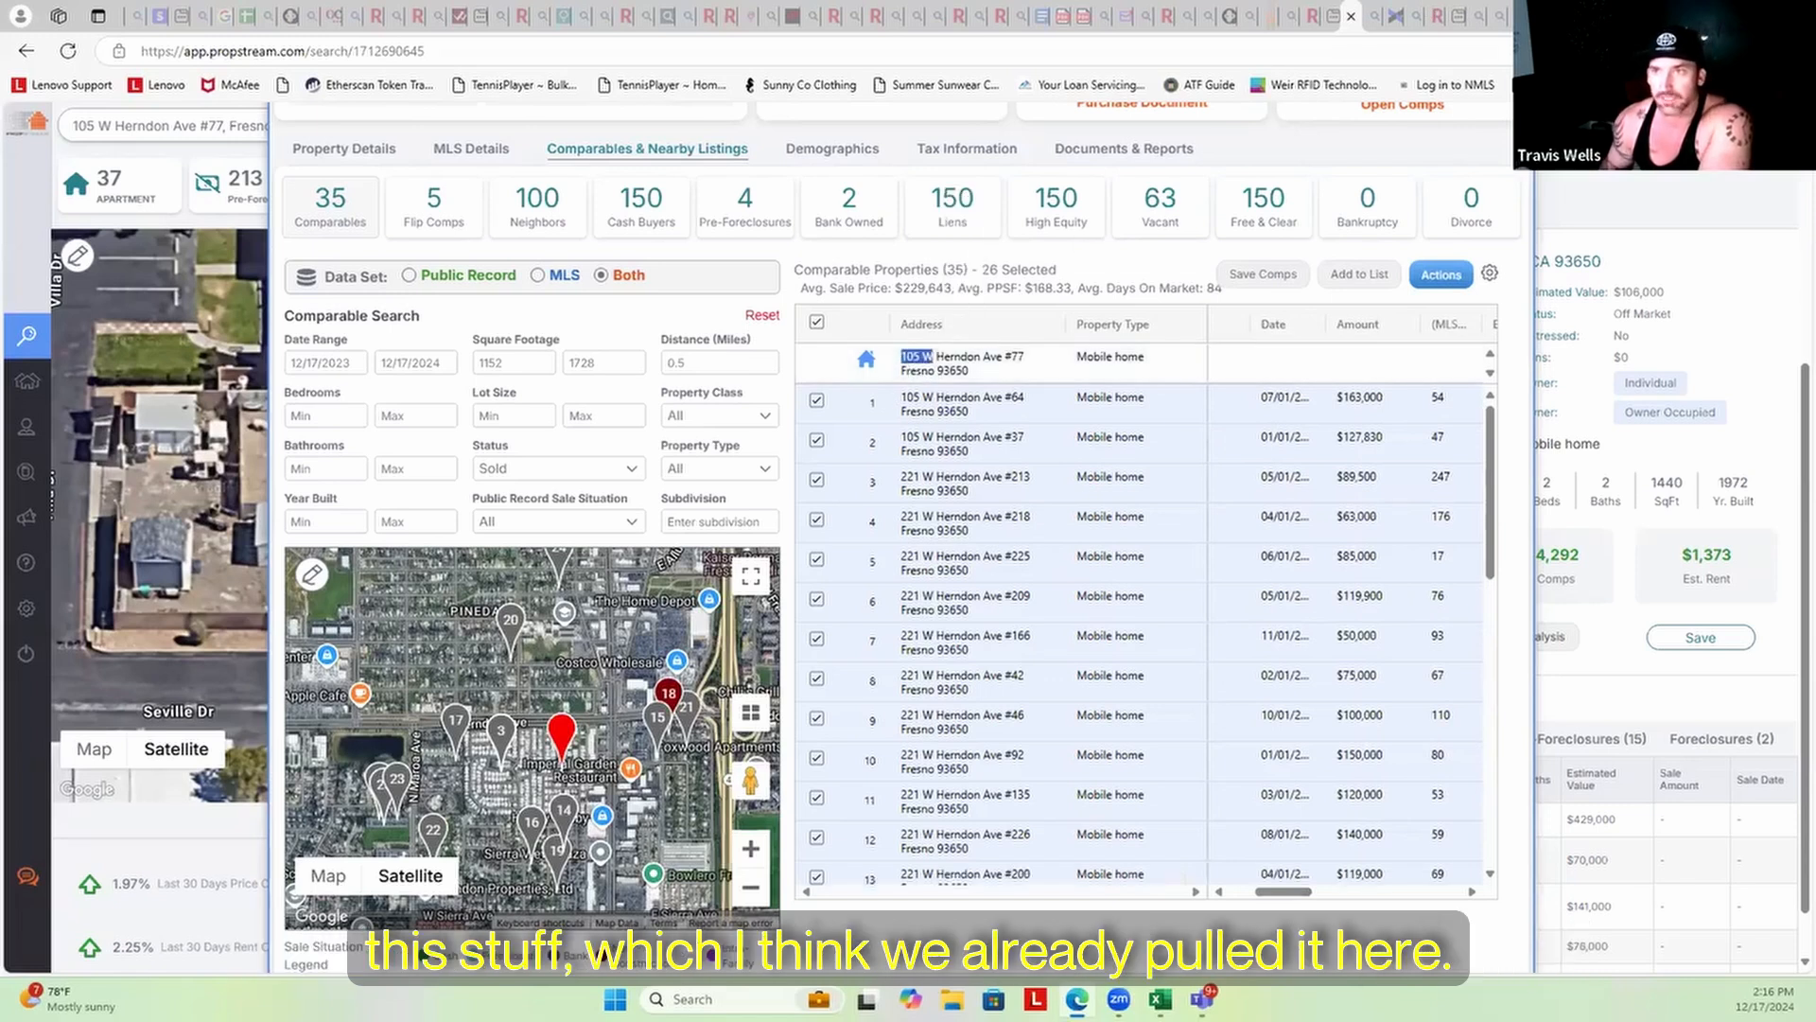
Close the Zillow overlays and open the Redfin result from the Bing search
left_click(1541, 16)
left_click(1631, 130)
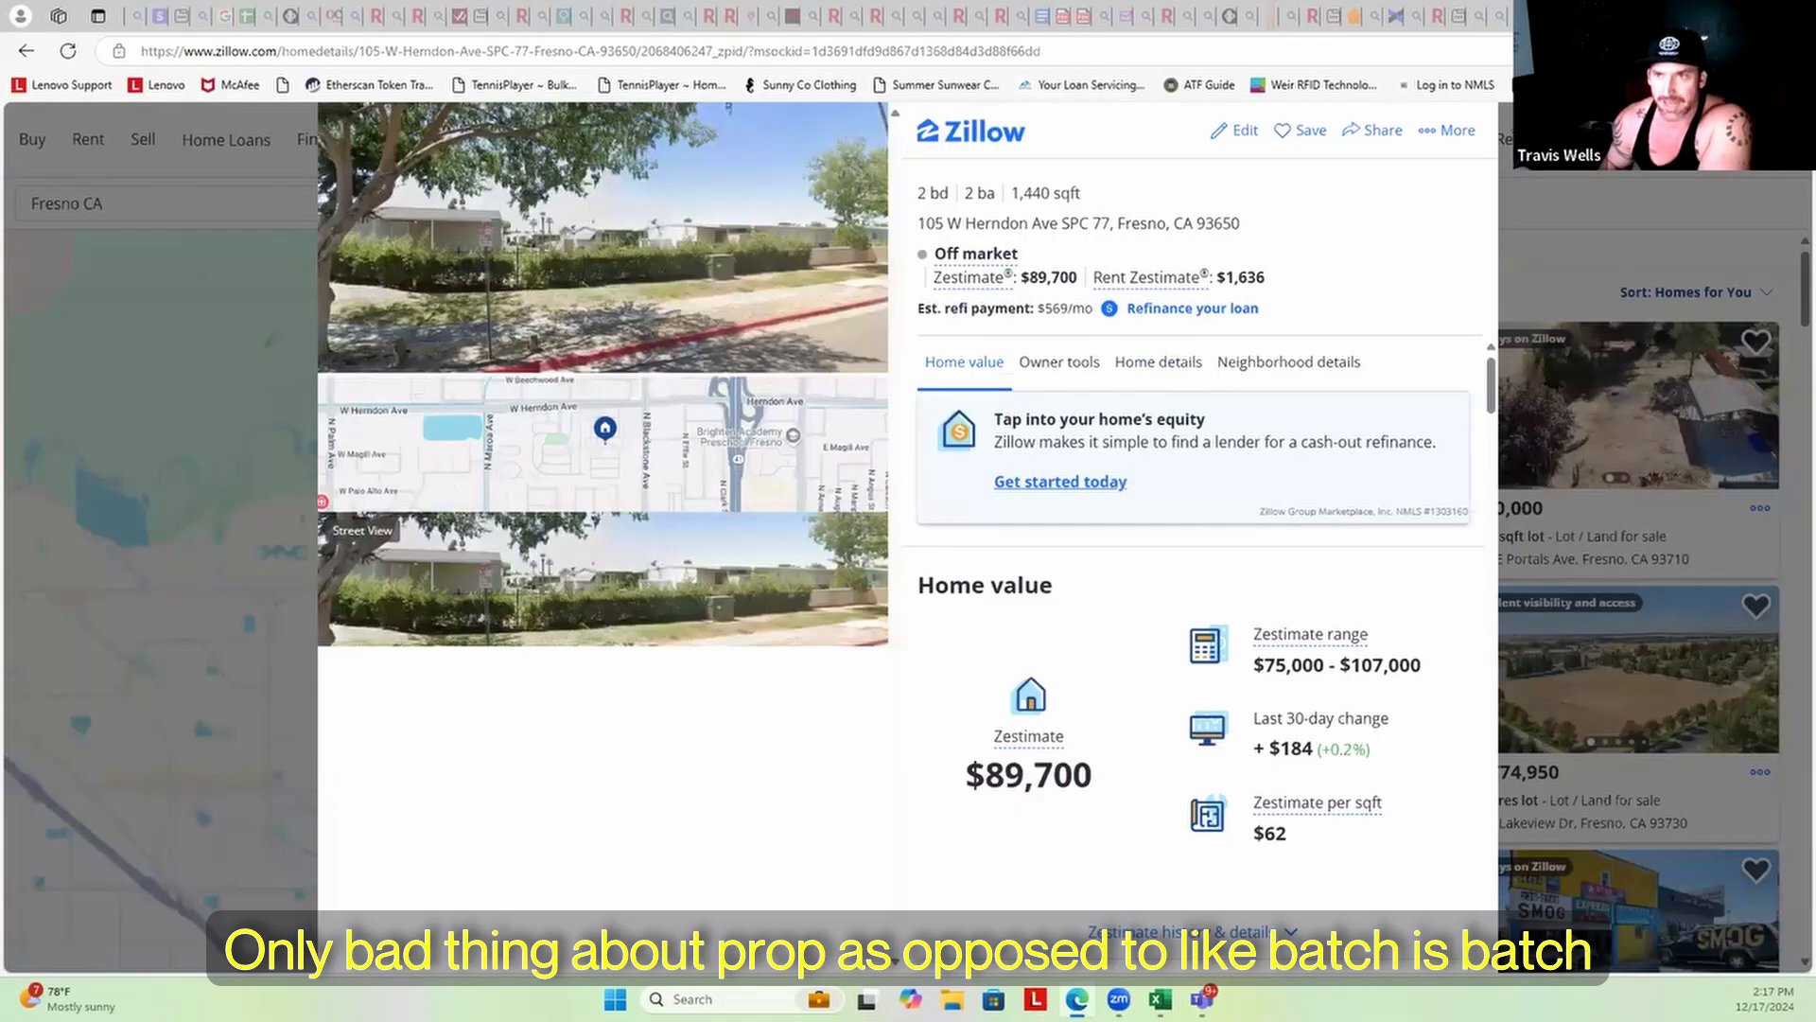
left_click(1530, 130)
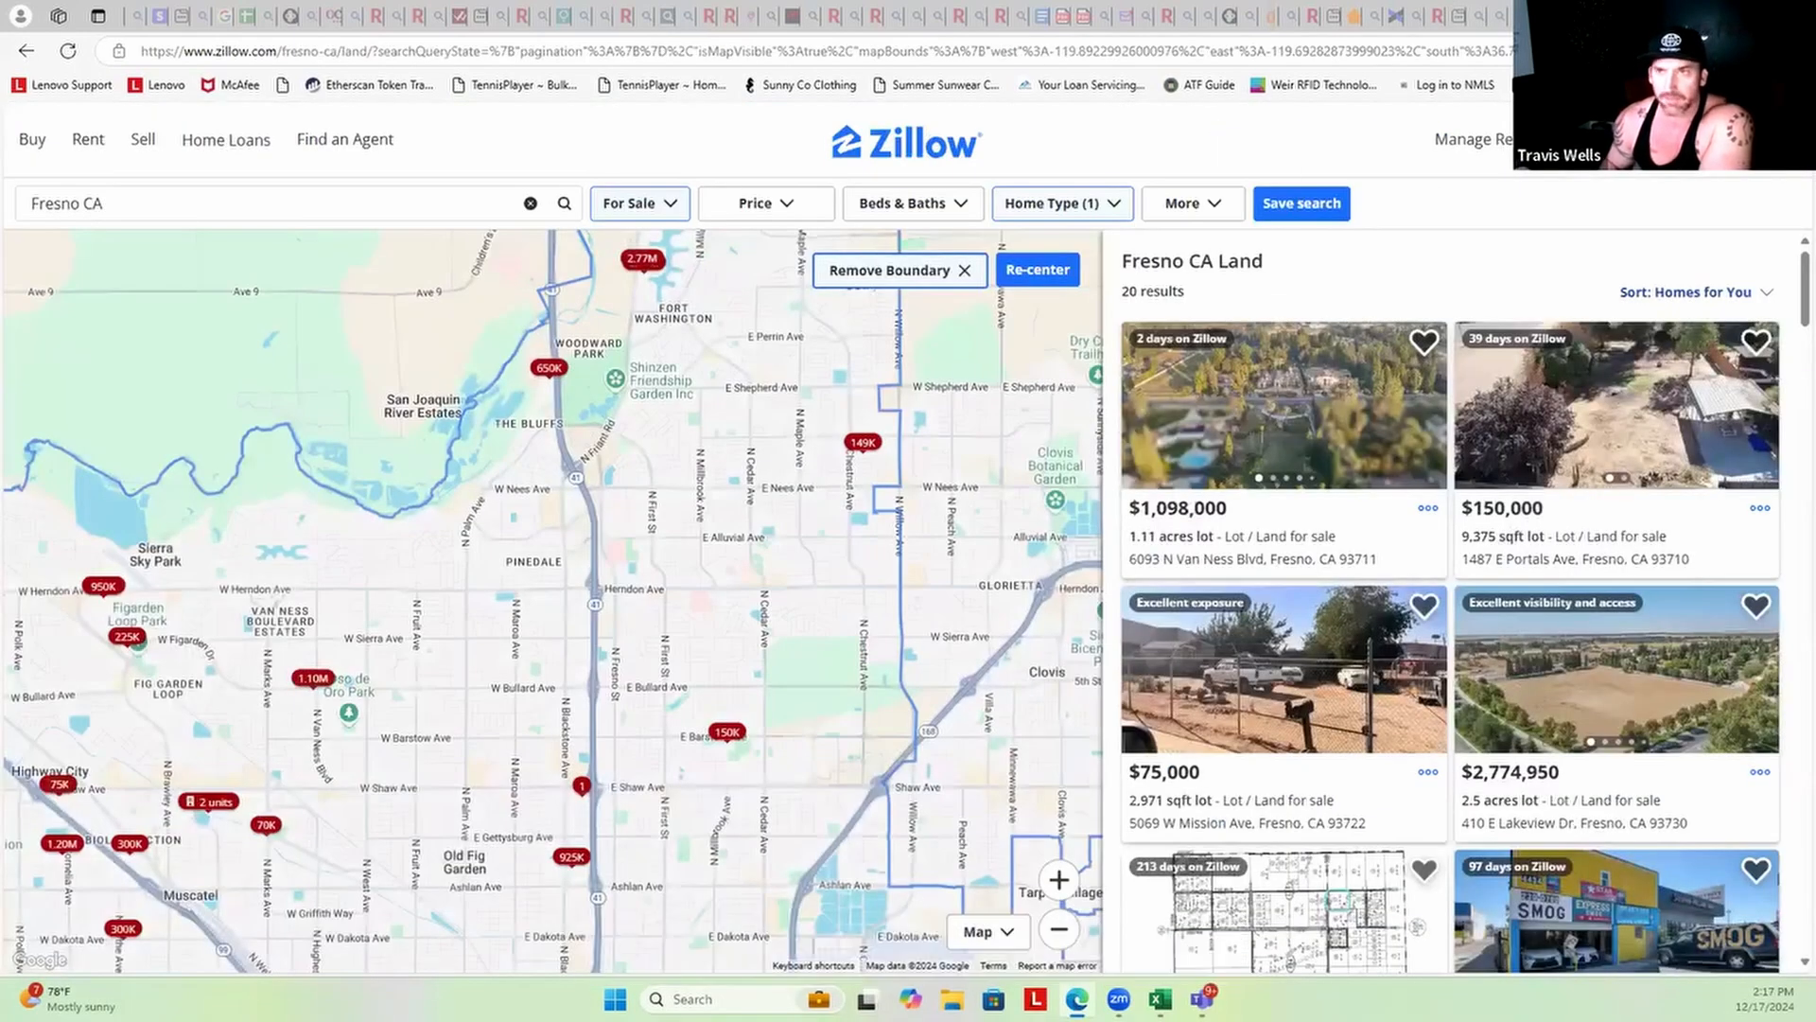
left_click(1537, 16)
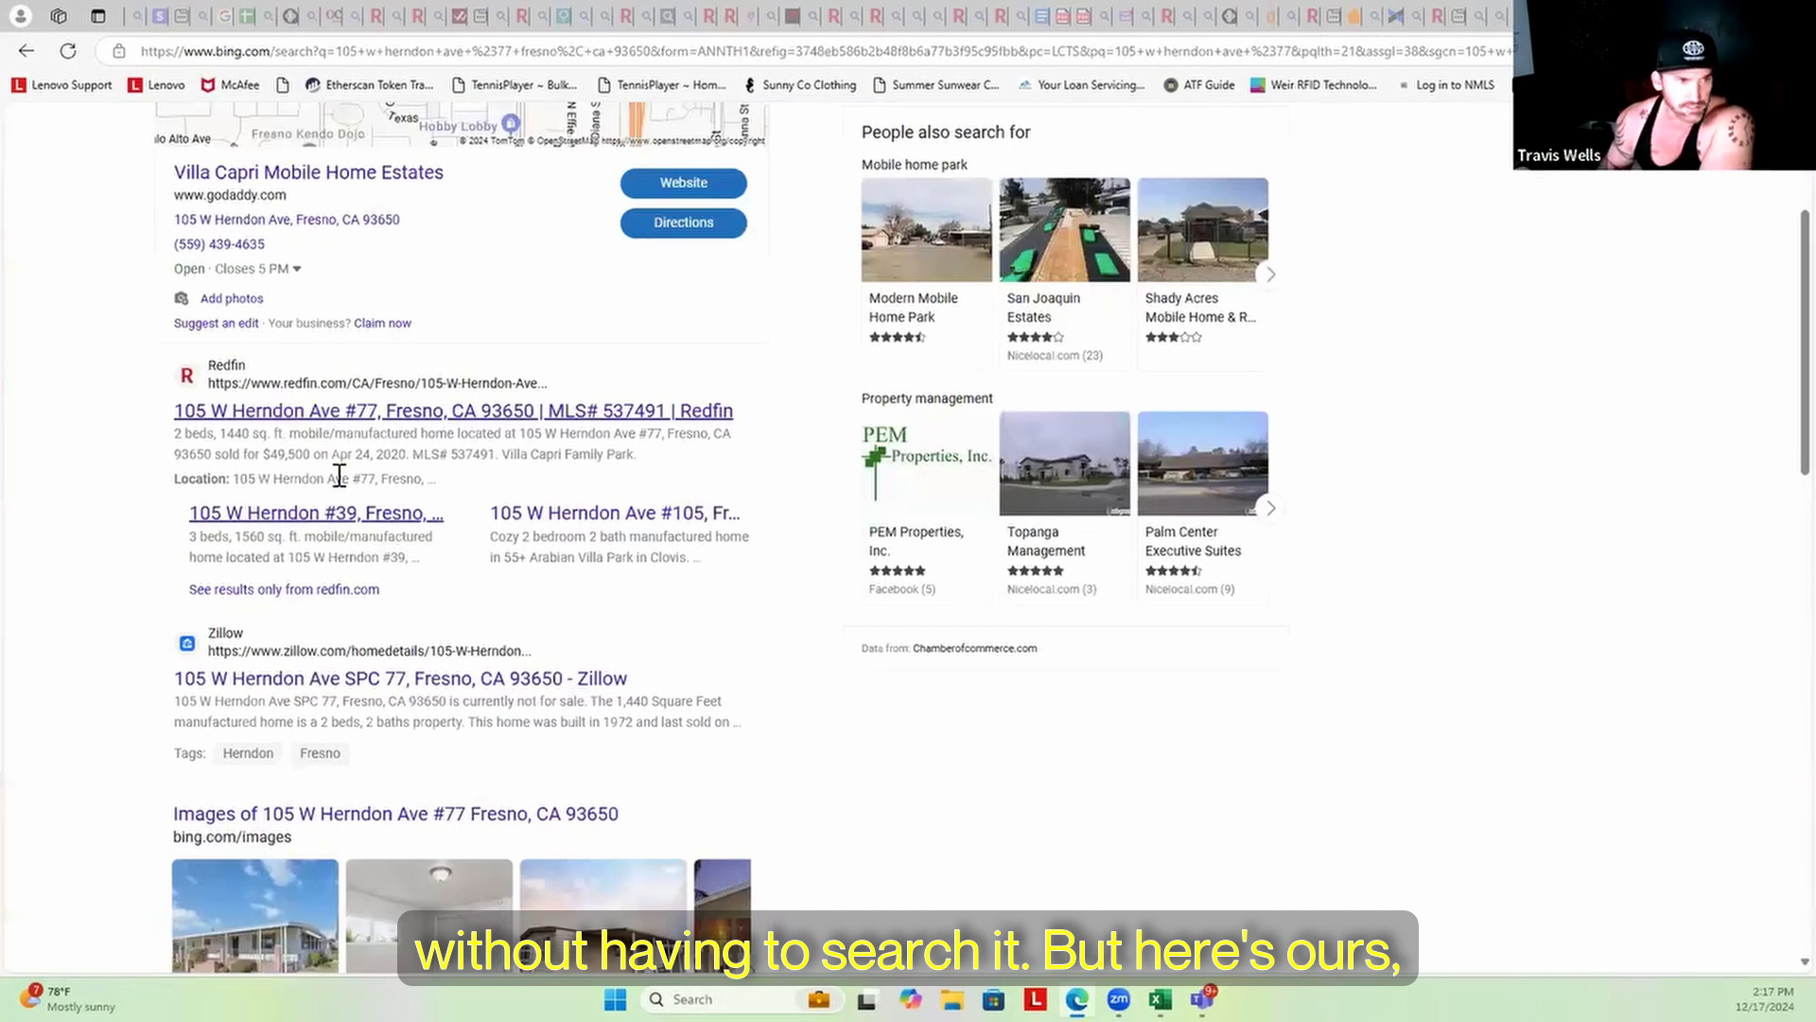
left_click(375, 412)
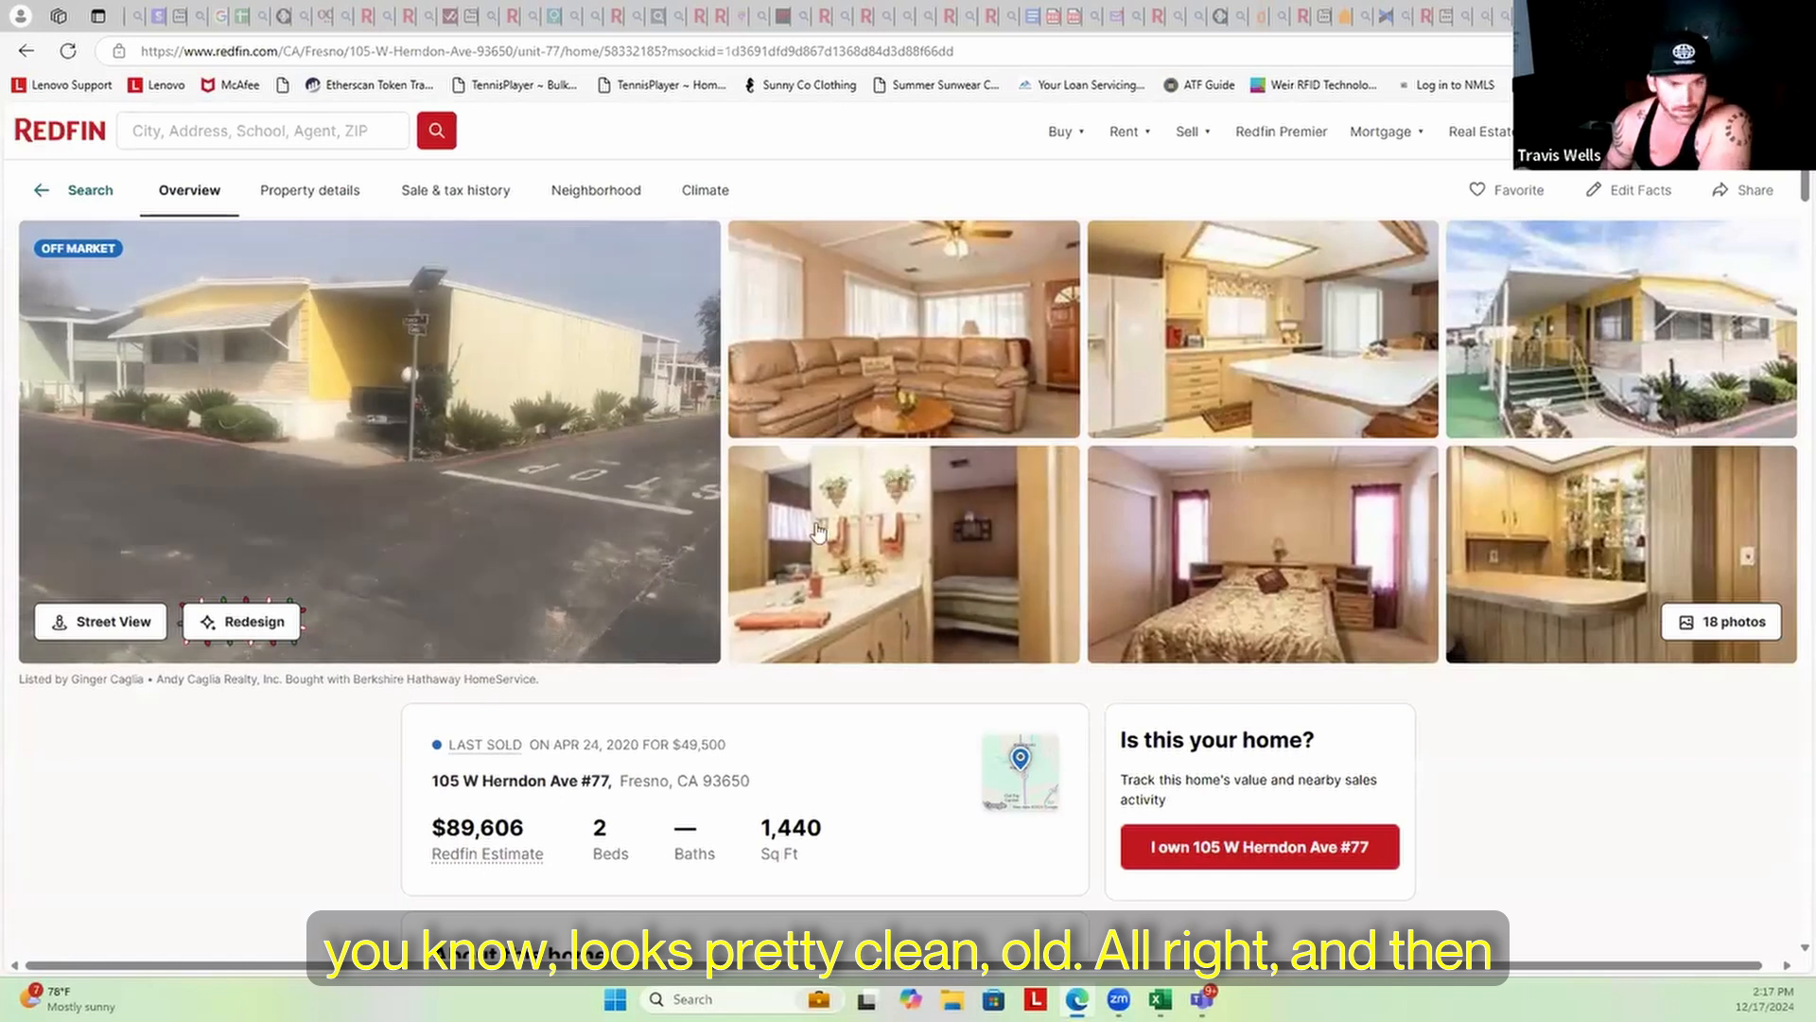
Select comparable #64's full address in the PropStream comps list
left_click(1351, 19)
double_click(908, 397)
triple_click(969, 409)
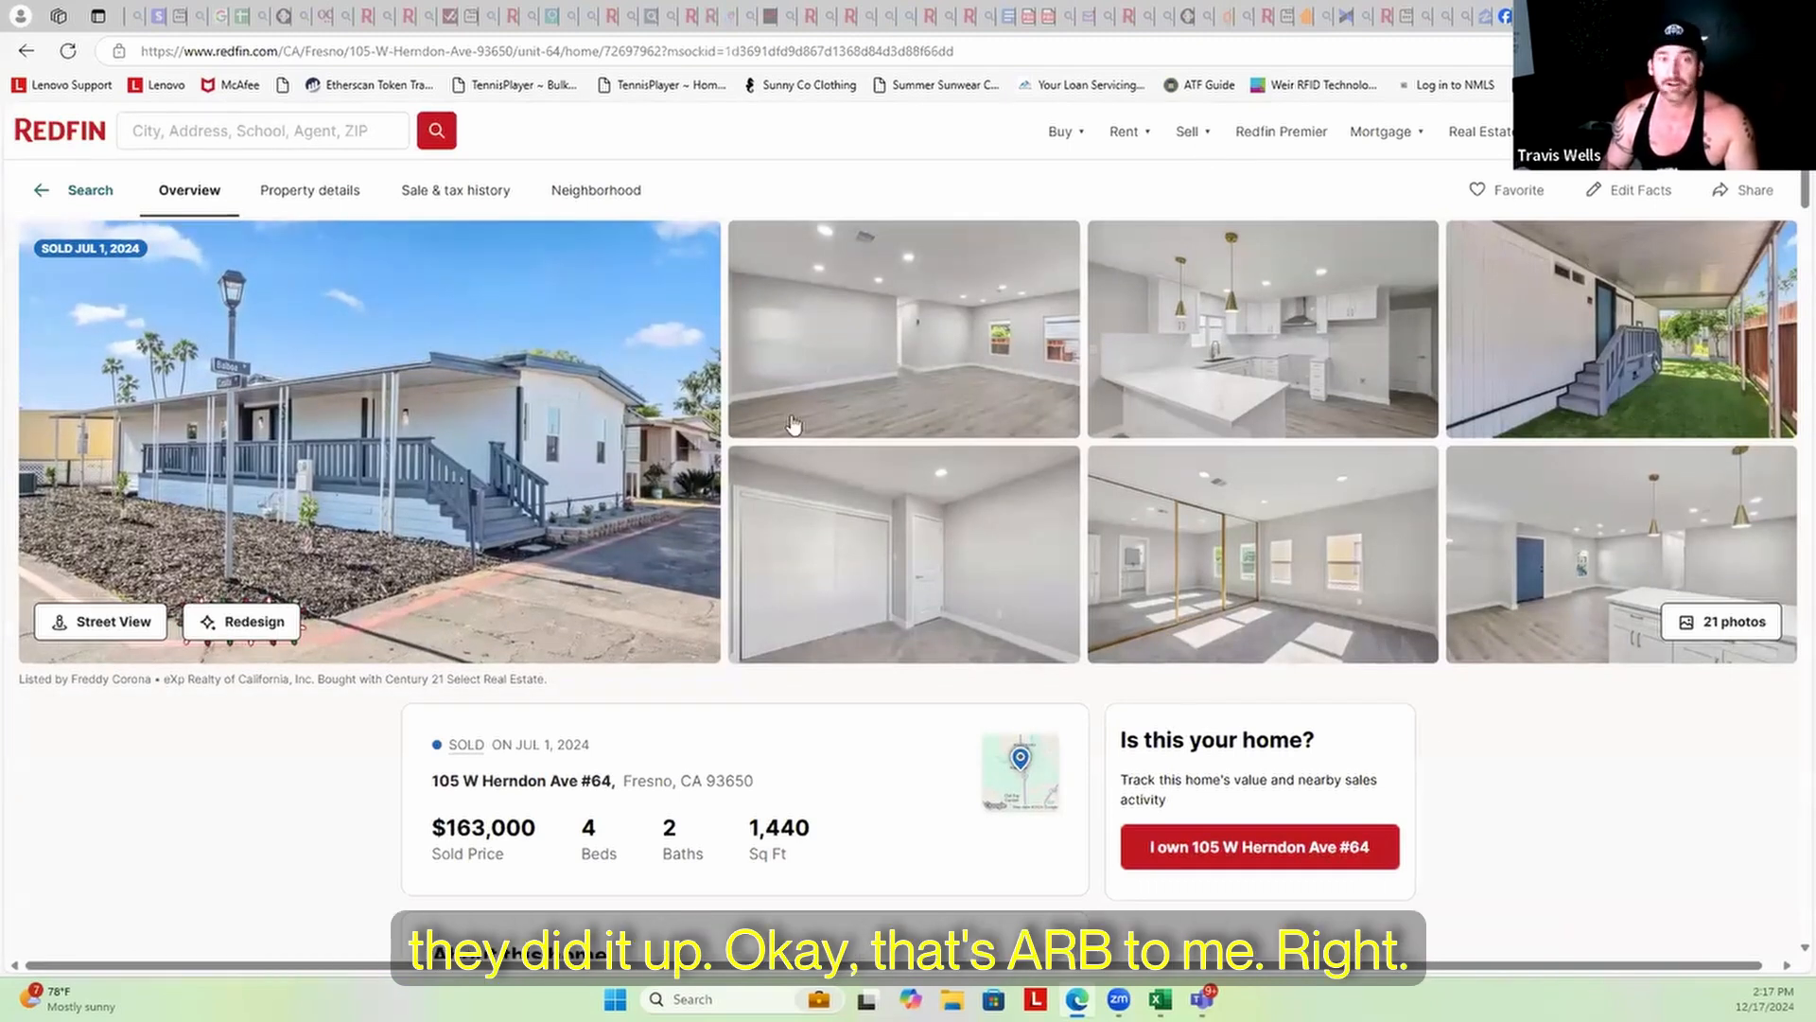
left_click(1305, 16)
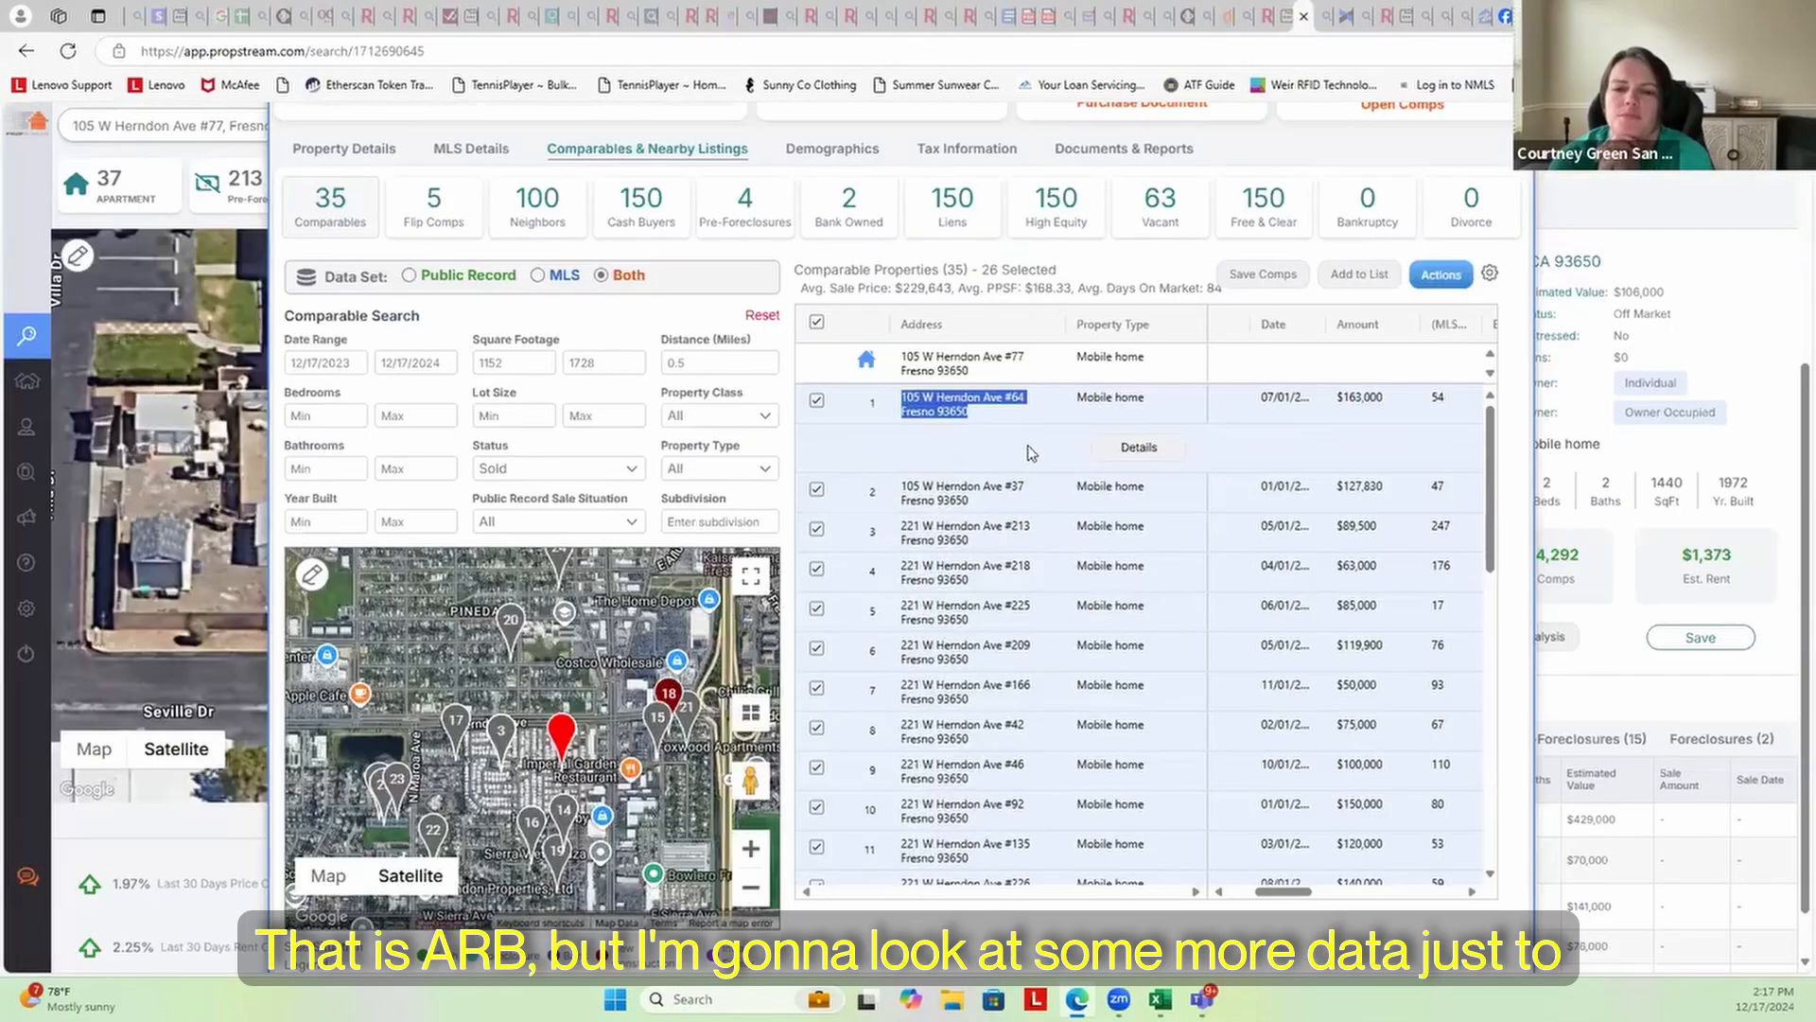
left_click_drag(901, 487, 971, 501)
key("ctrl+c")
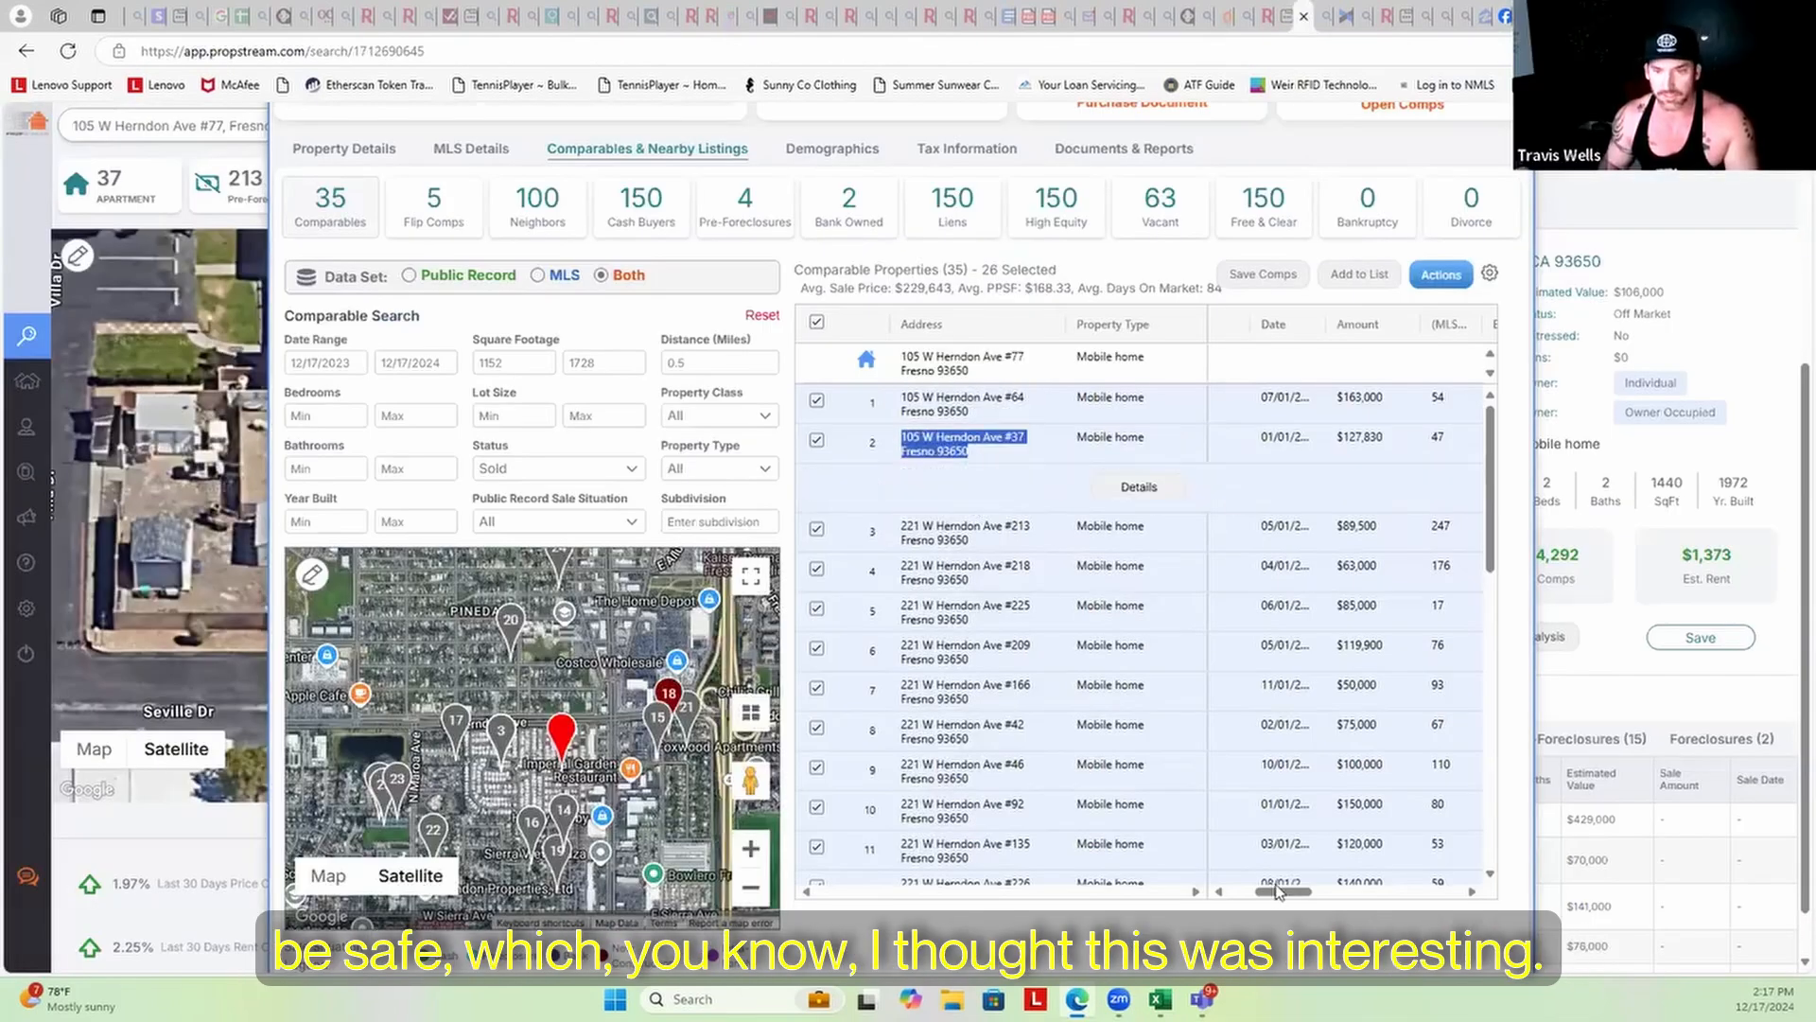
mouse_move(1279, 894)
left_mouse_down()
mouse_move(1343, 892)
mouse_move(1276, 903)
left_mouse_up()
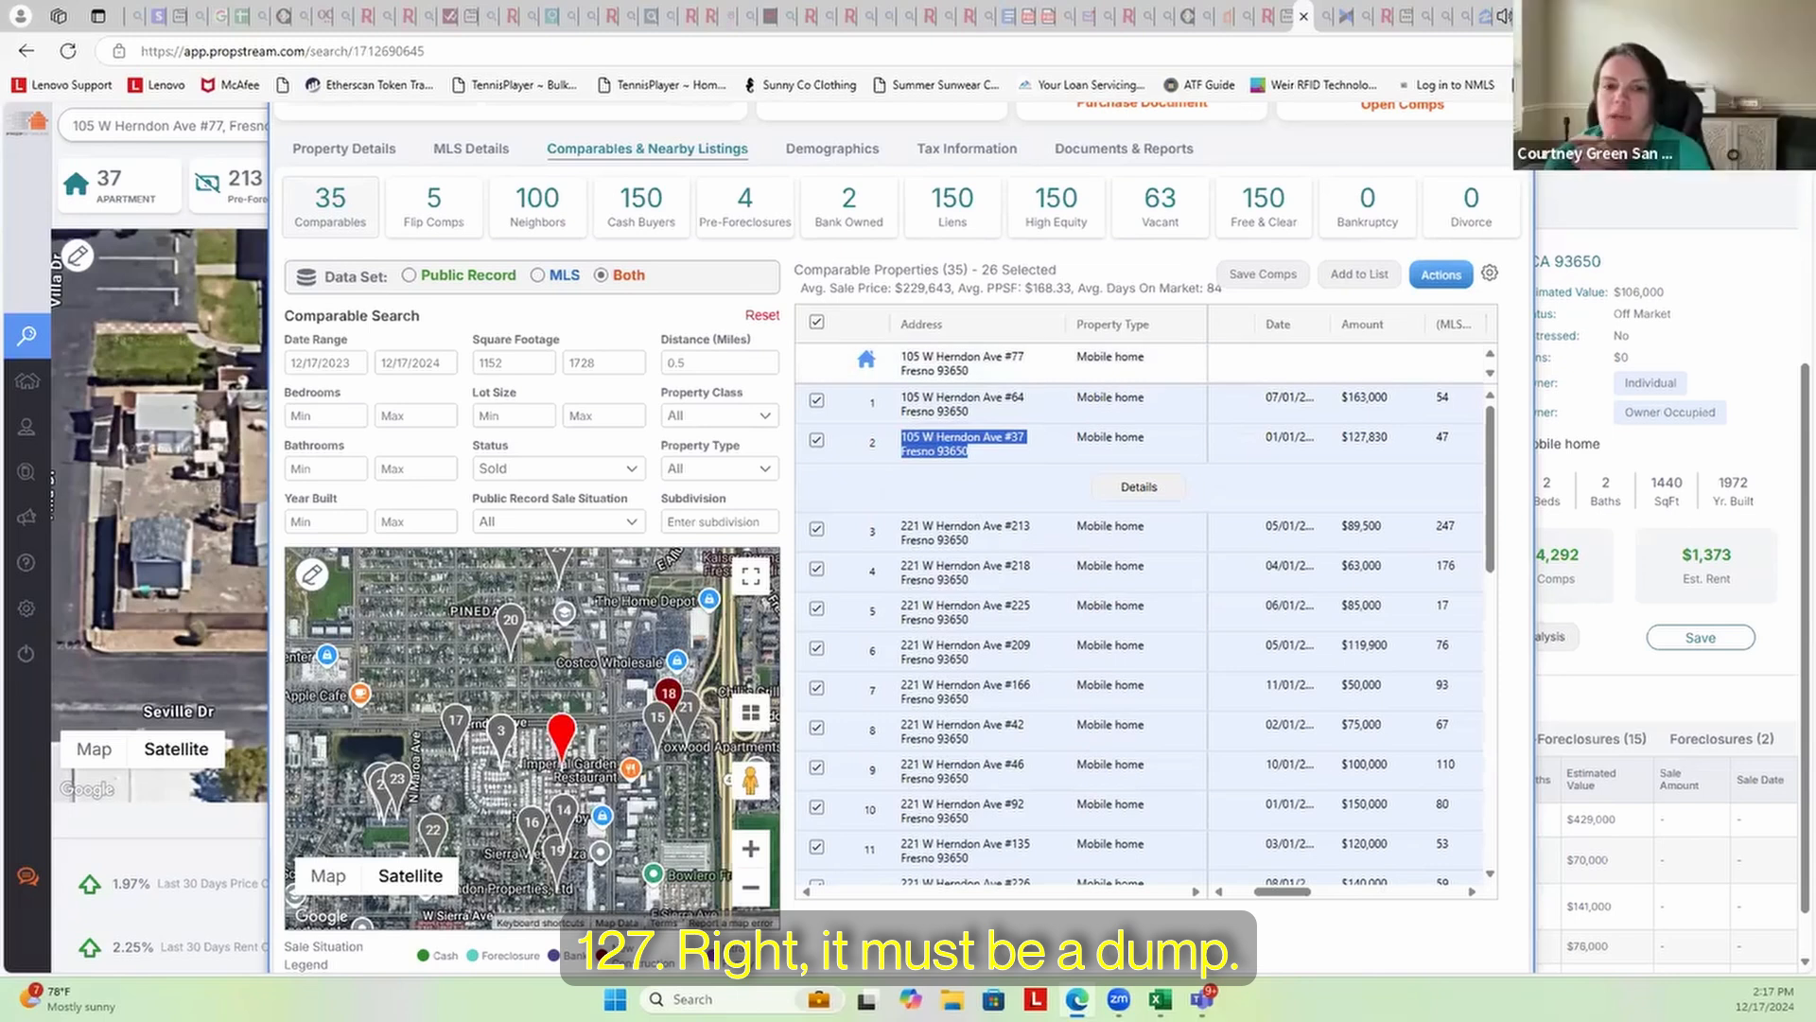
Search Bing for the copied #37 address in a new tab
key("ctrl+t")
left_click(765, 138)
key("ctrl+v")
key("Return")
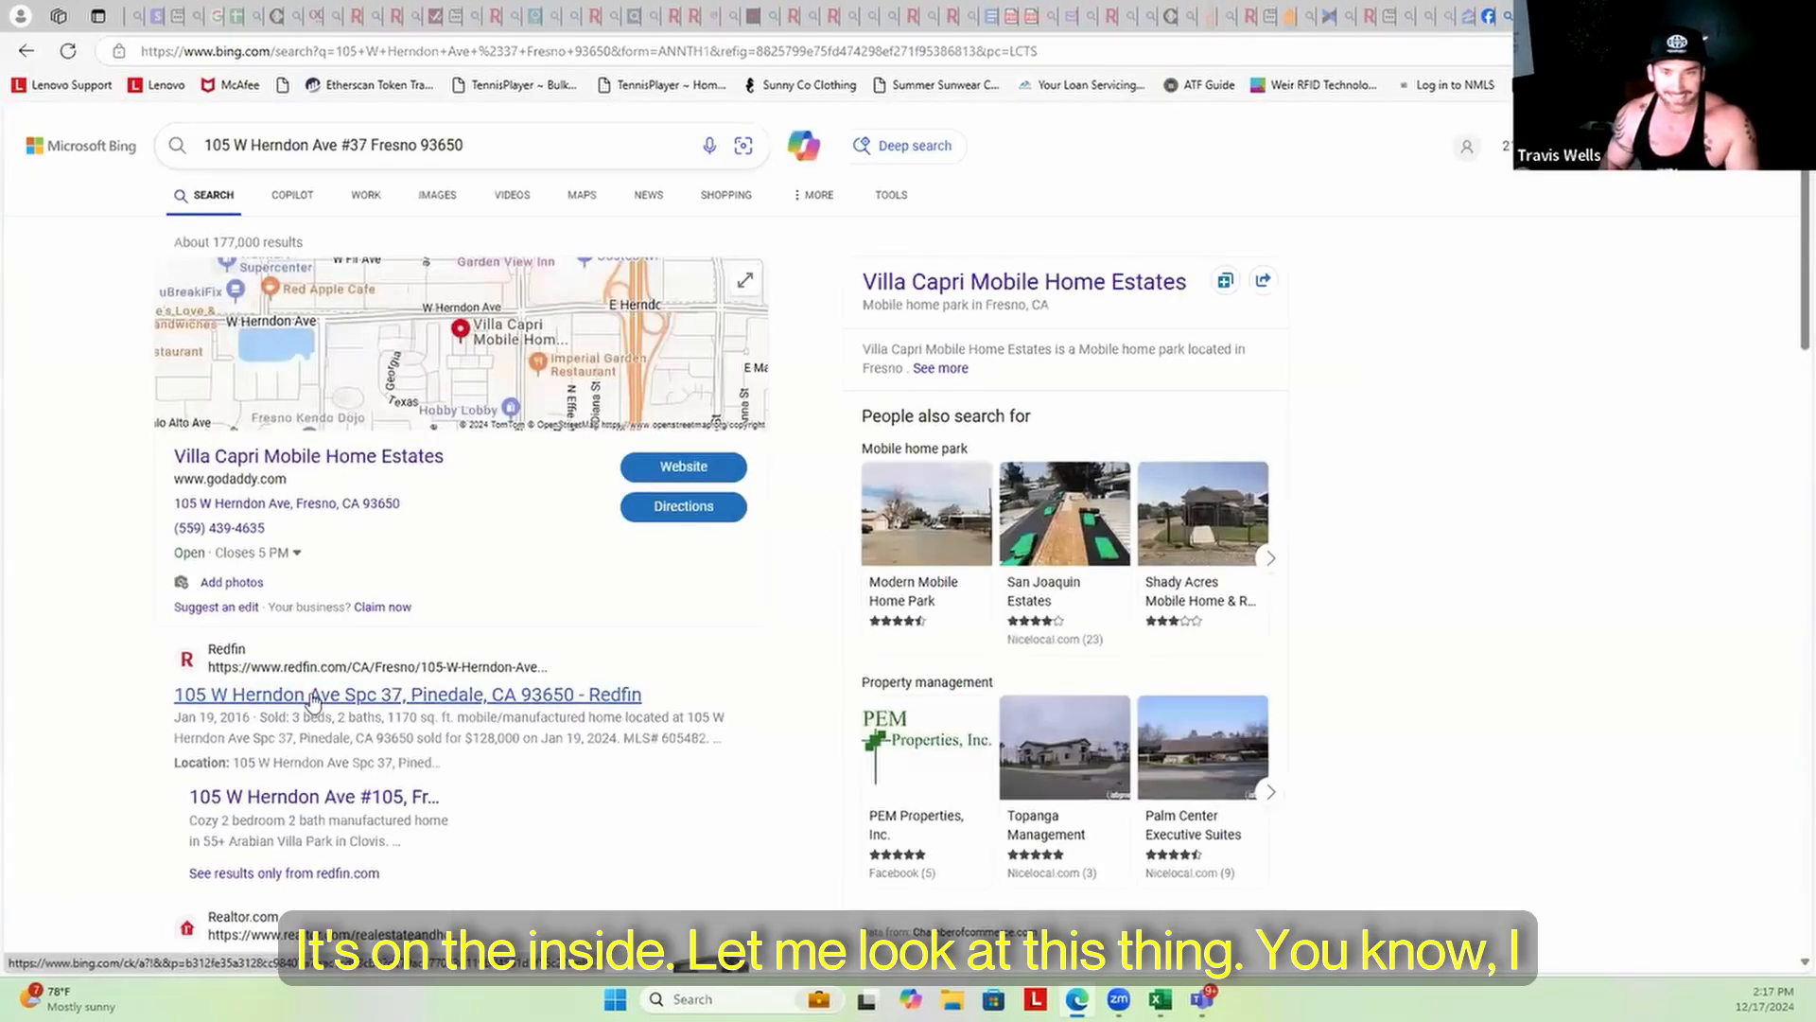
Review the Redfin Spc 37 listing's $128,000 sale from Jan 19, 2024
left_click(367, 702)
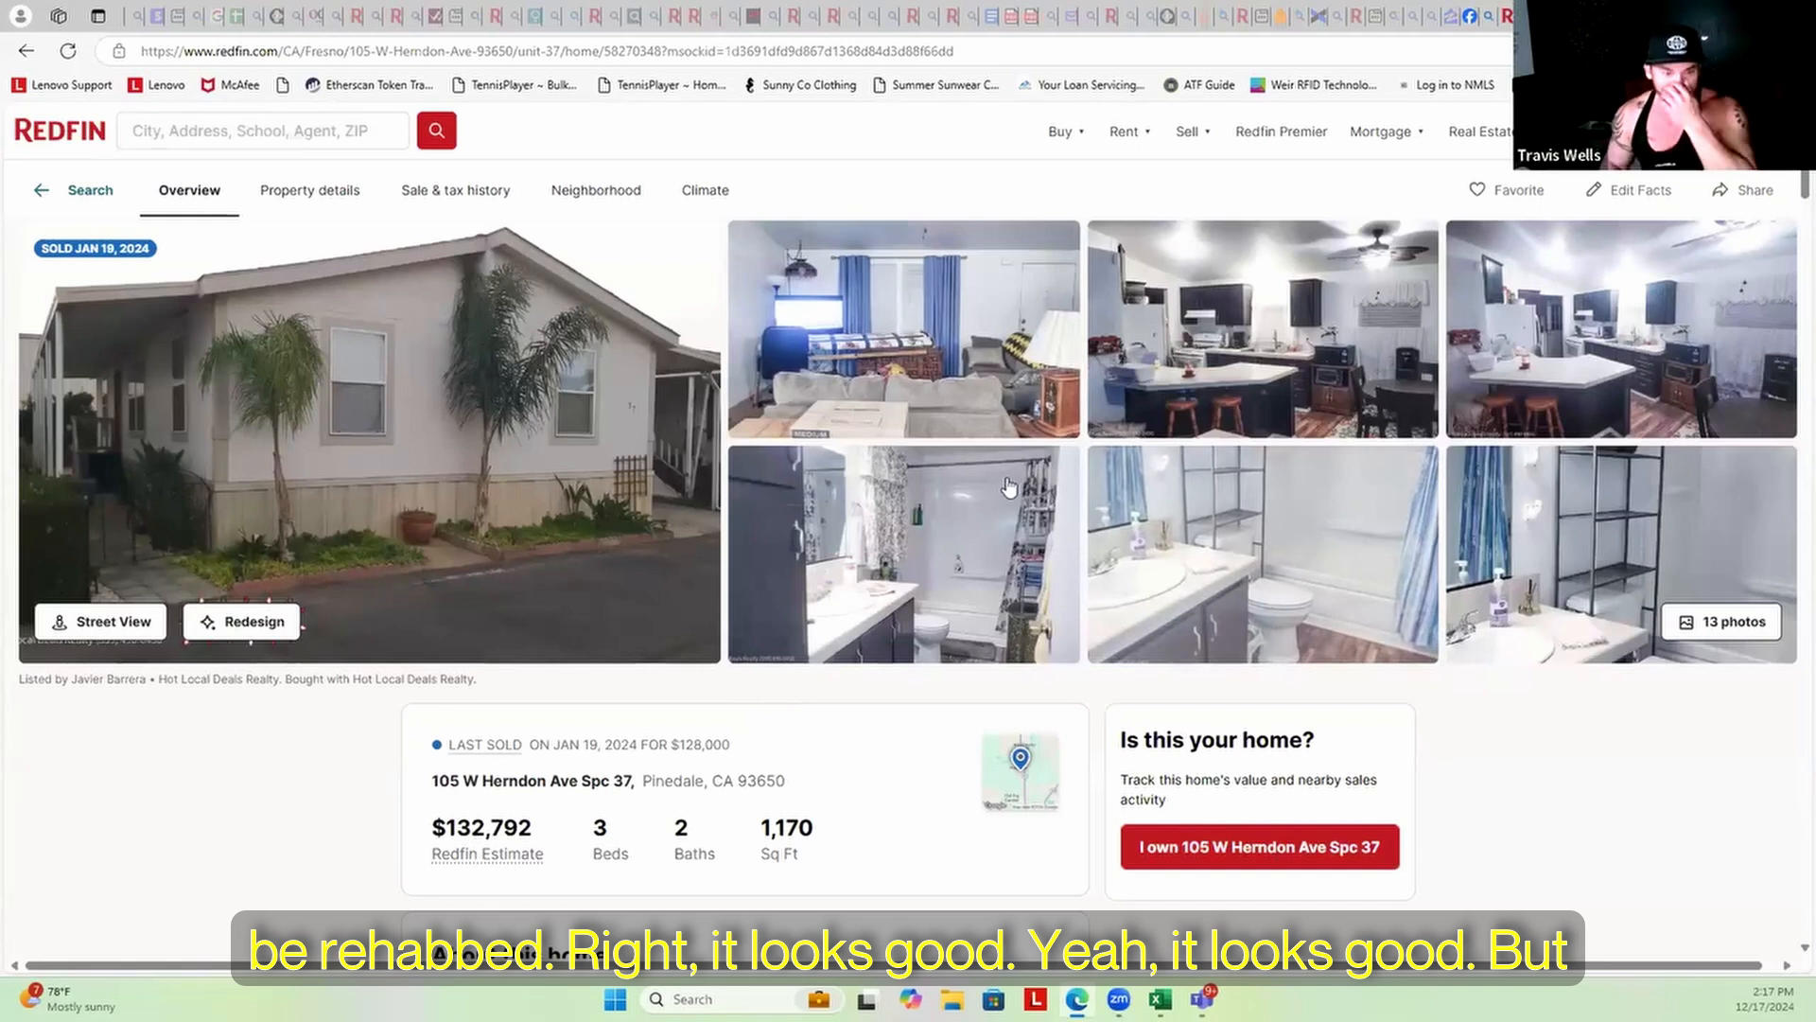
scroll(760, 722, "down", 1)
scroll(760, 721, "down", 5)
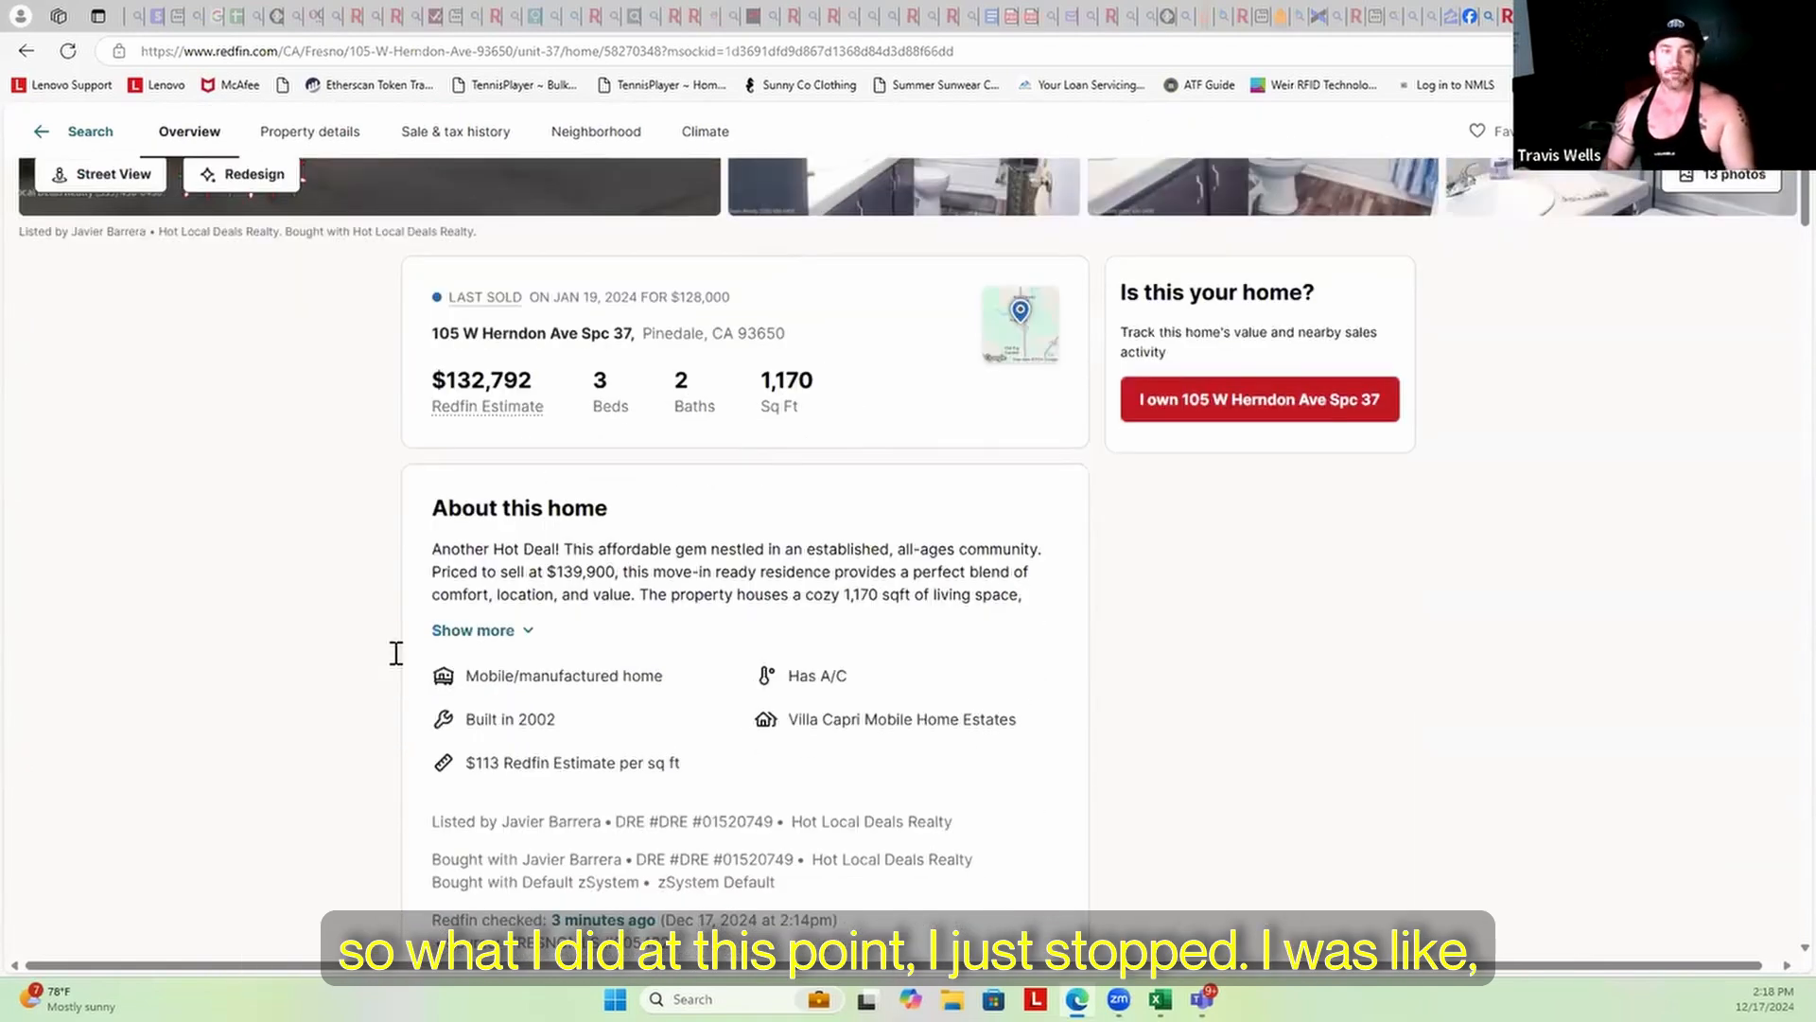
scroll(568, 615, "down", 1)
scroll(711, 572, "up", 5)
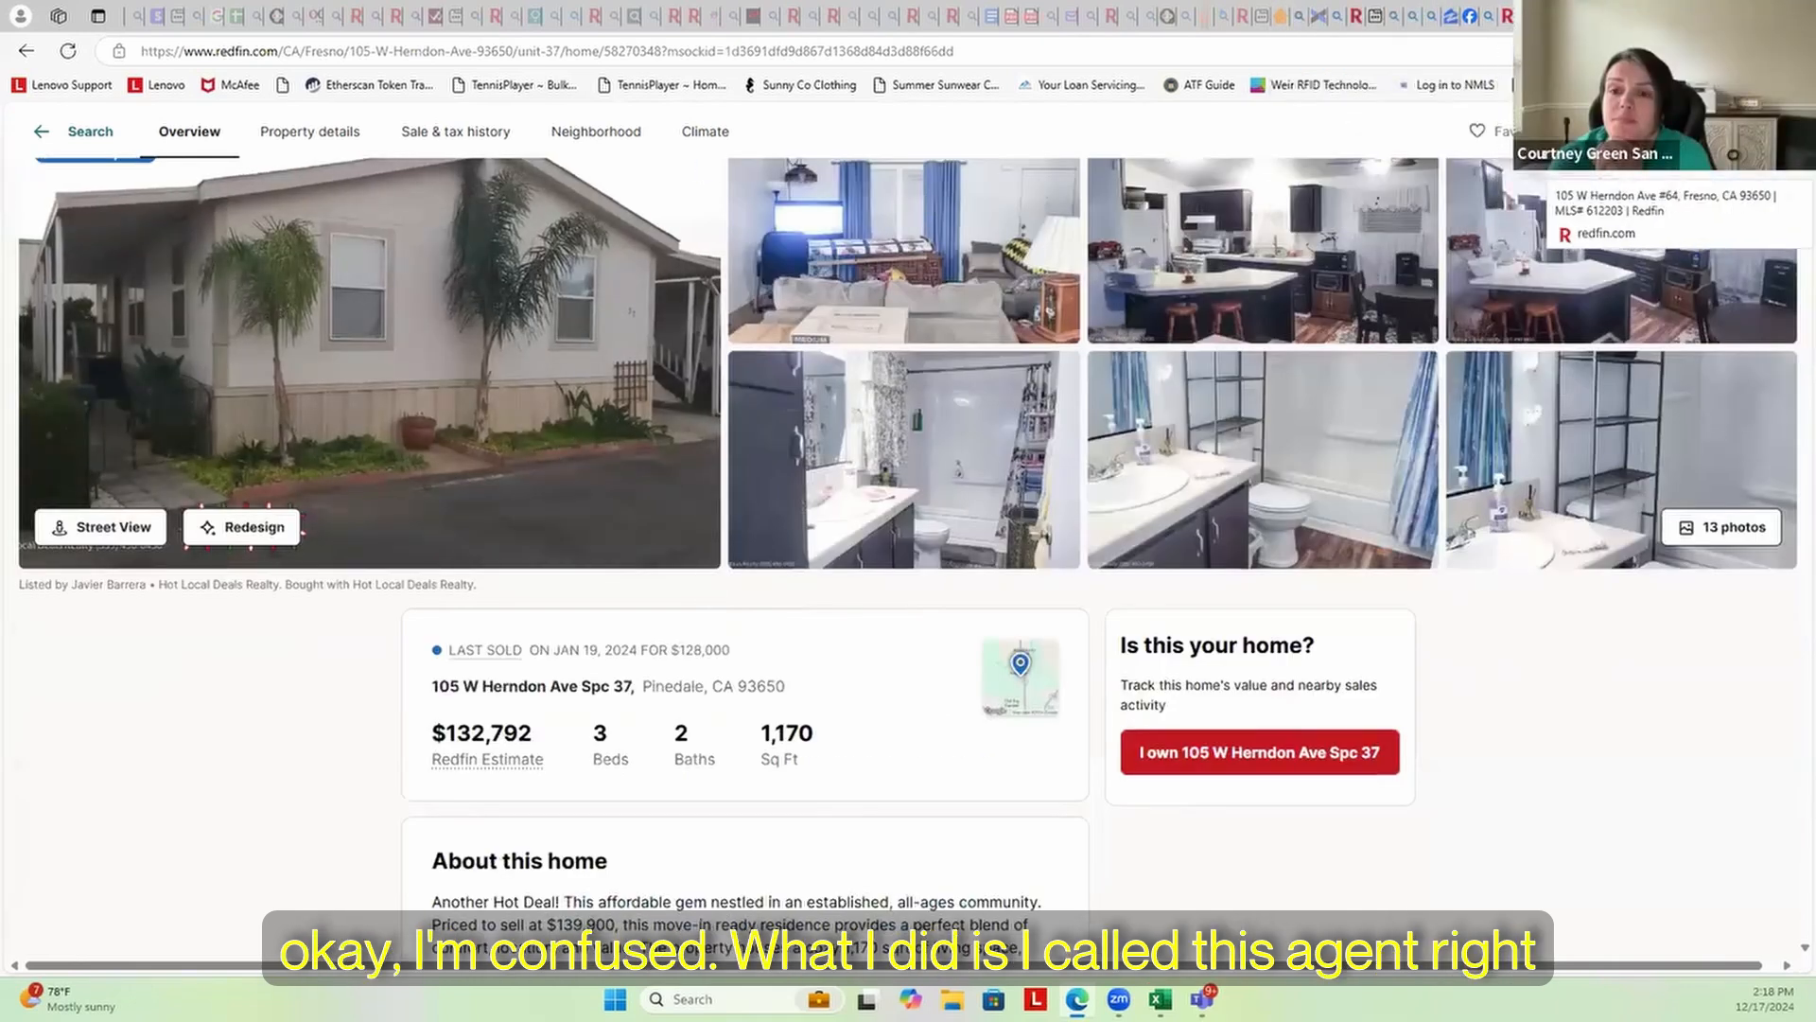
On the #64 Redfin listing, select the Listed by agent and brokerage line
left_click(1549, 16)
scroll(688, 596, "down", 3)
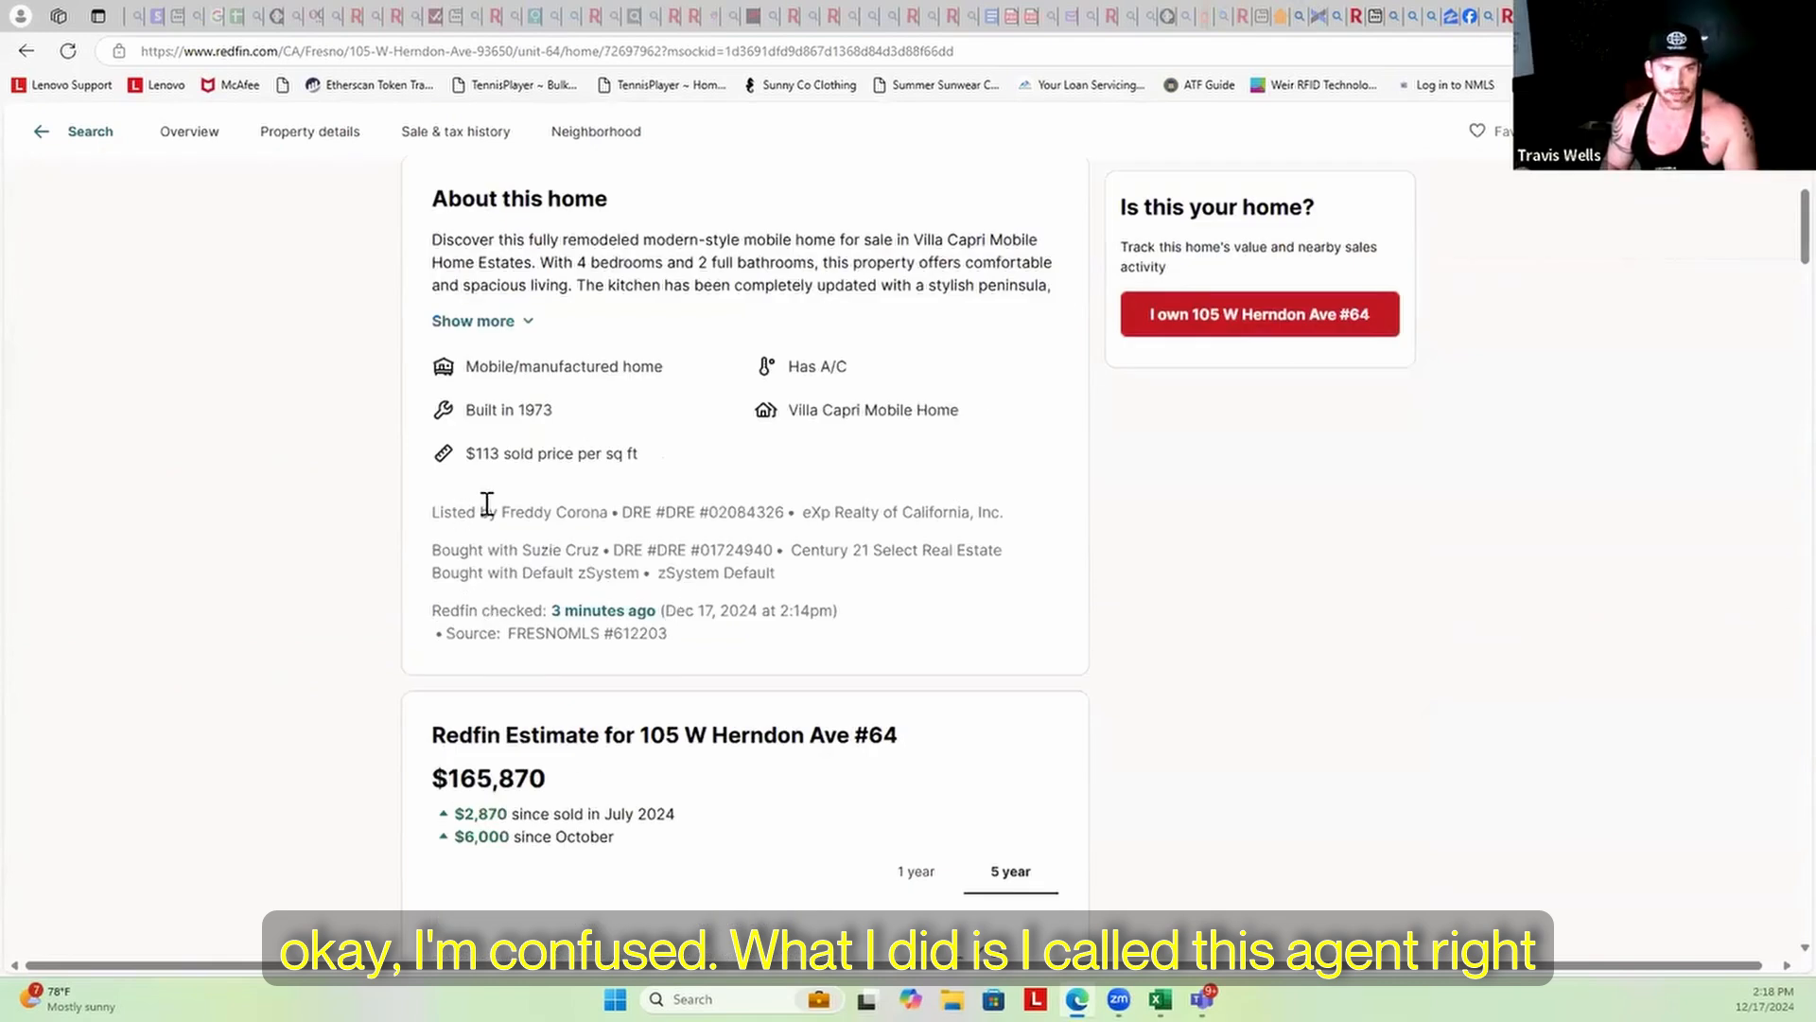
left_click_drag(502, 512, 607, 515)
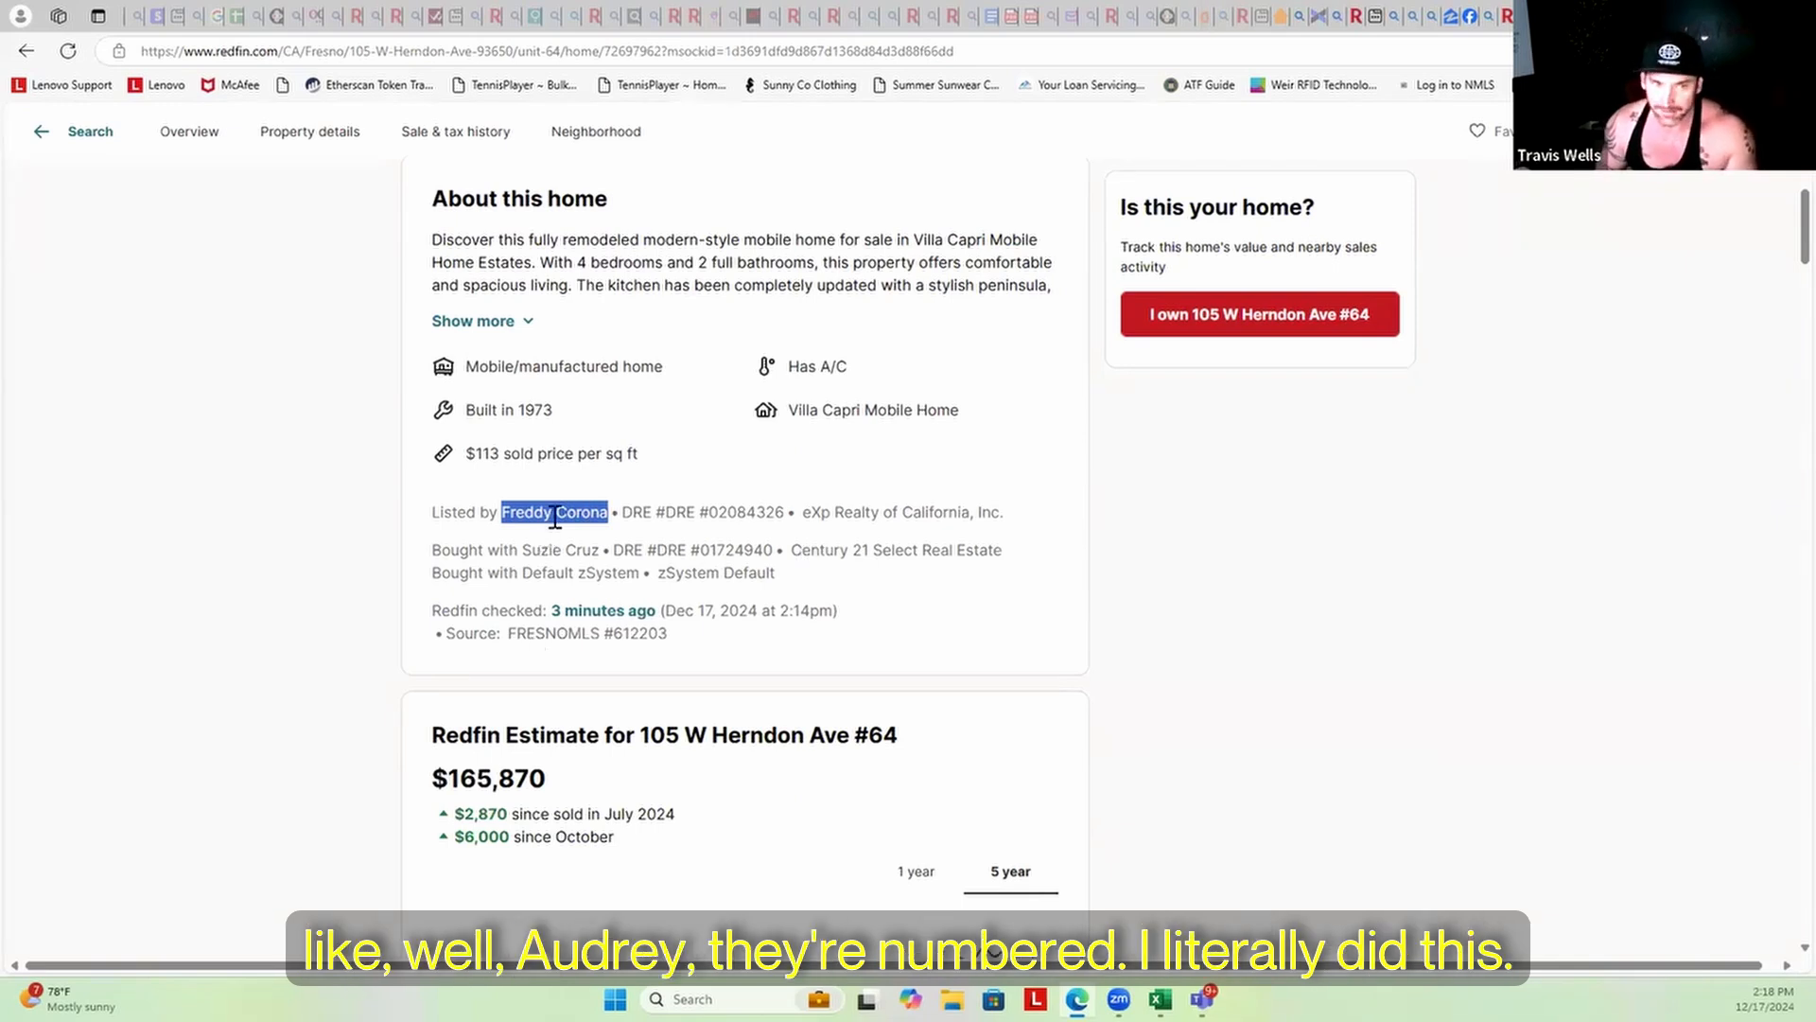
Search the web for the #64 listing agent using the copied agent line
left_click_drag(517, 546, 506, 543)
left_click(502, 510)
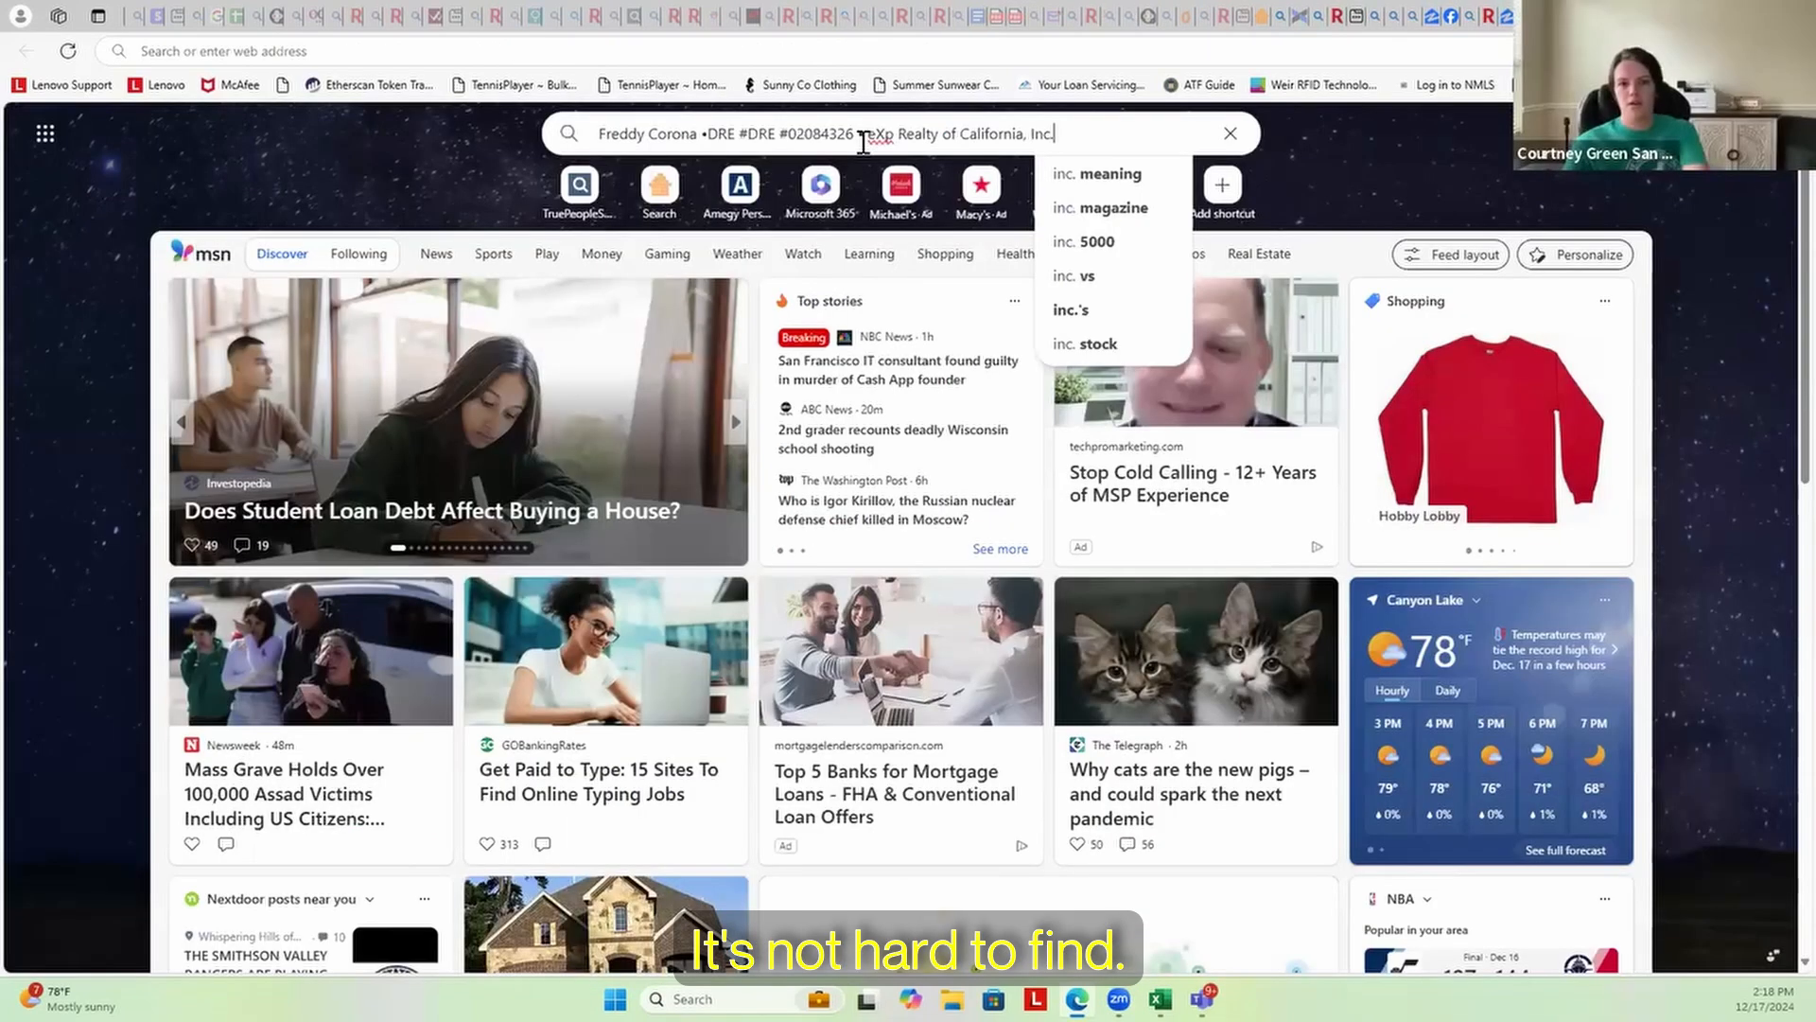
key("Return")
Review the agent's Realtor.com profile contact details, then return to the PropStream comparables table
left_click(369, 537)
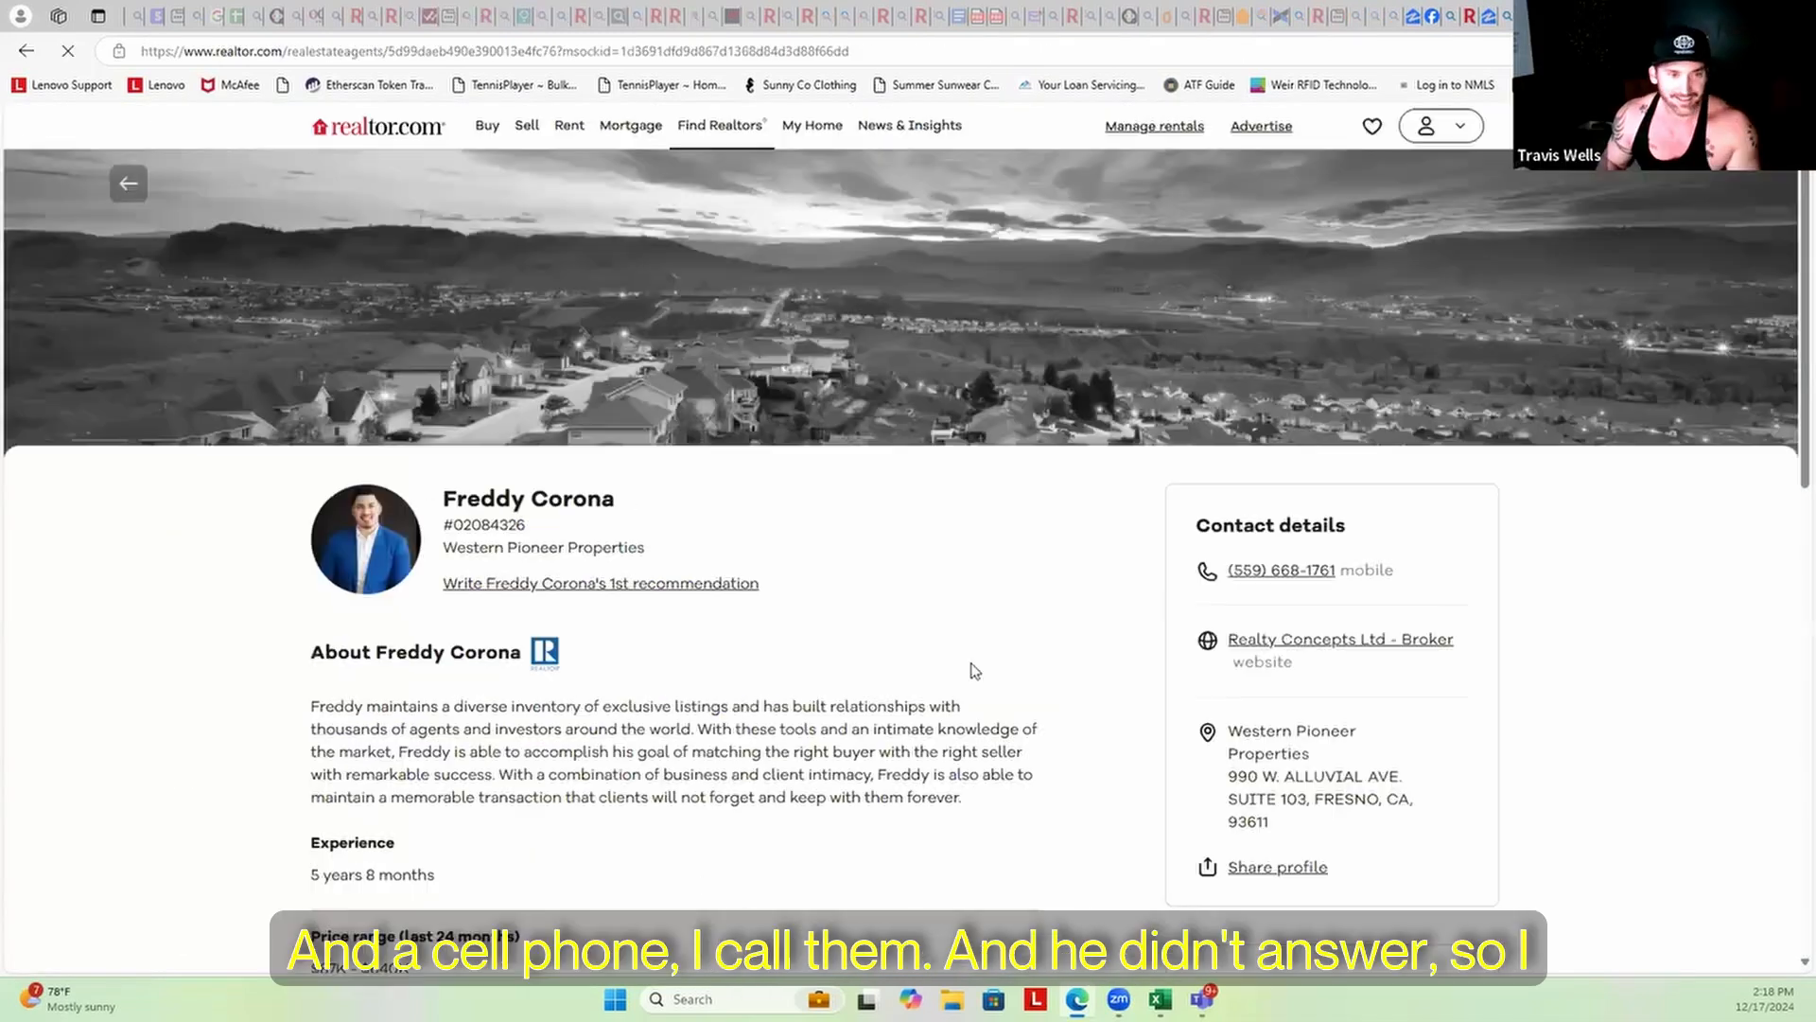
scroll(975, 670, "down", 3)
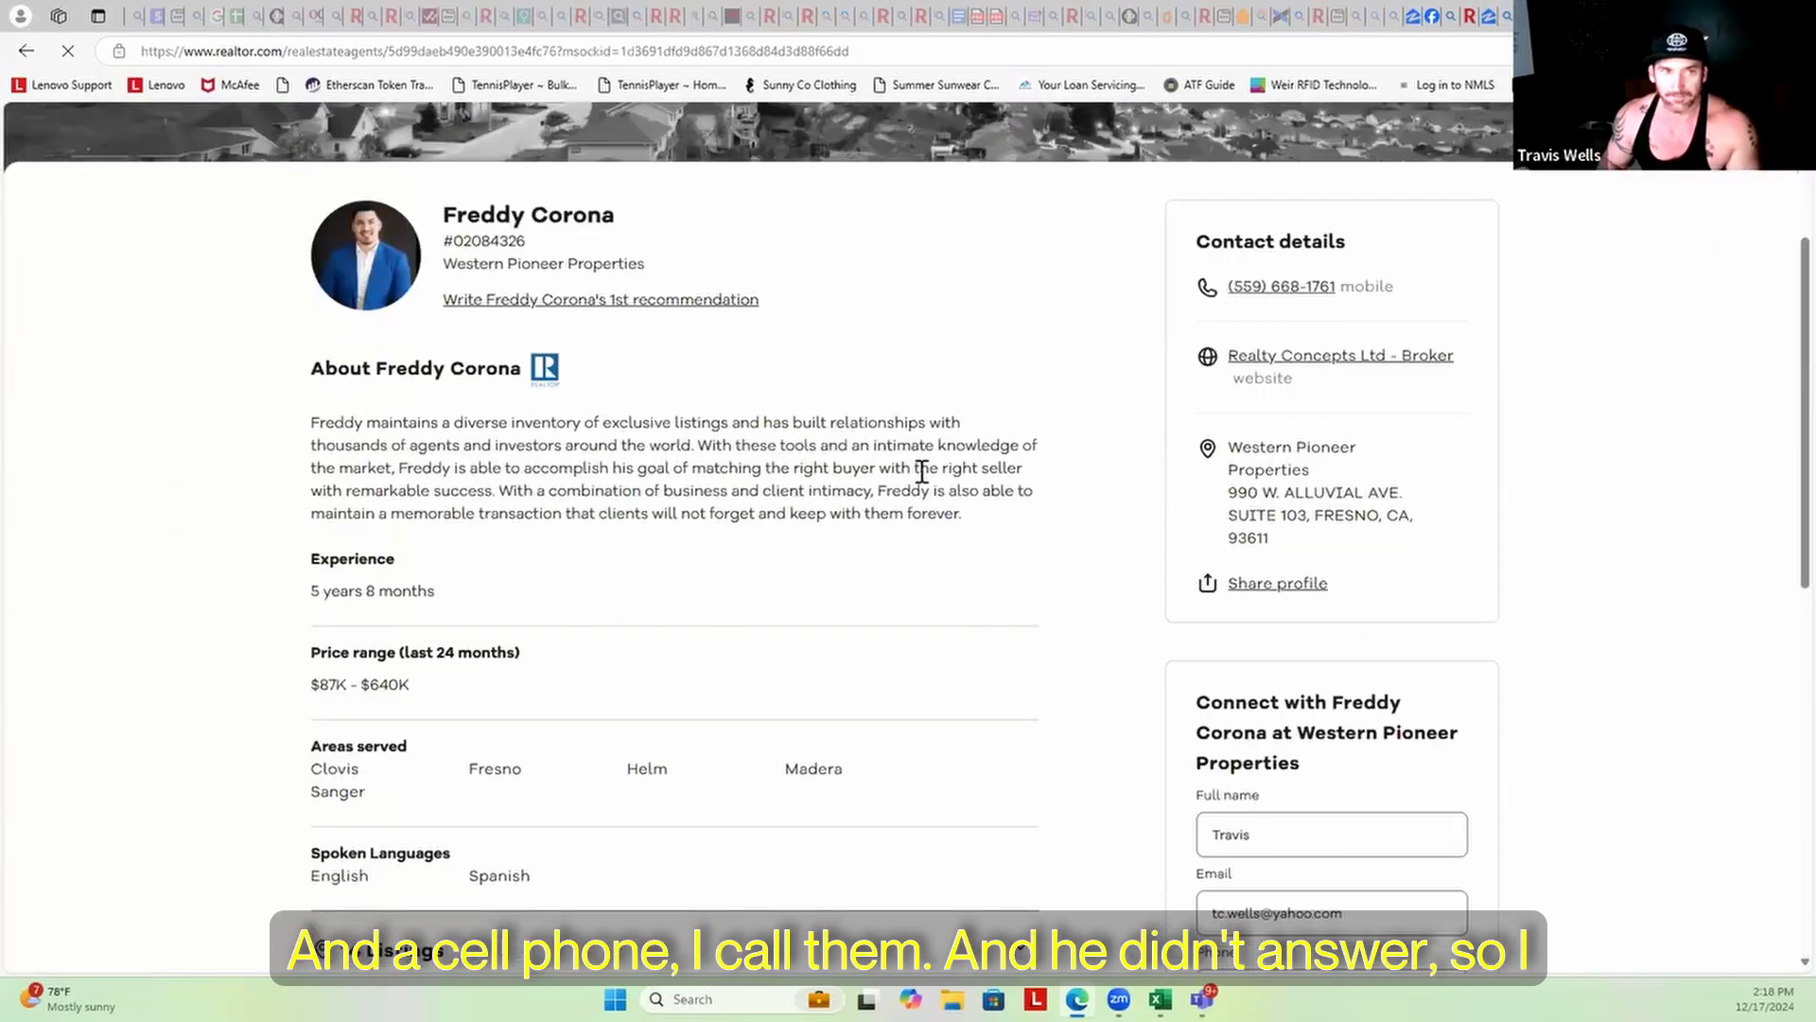
scroll(926, 483, "up", 2)
scroll(926, 483, "up", 2)
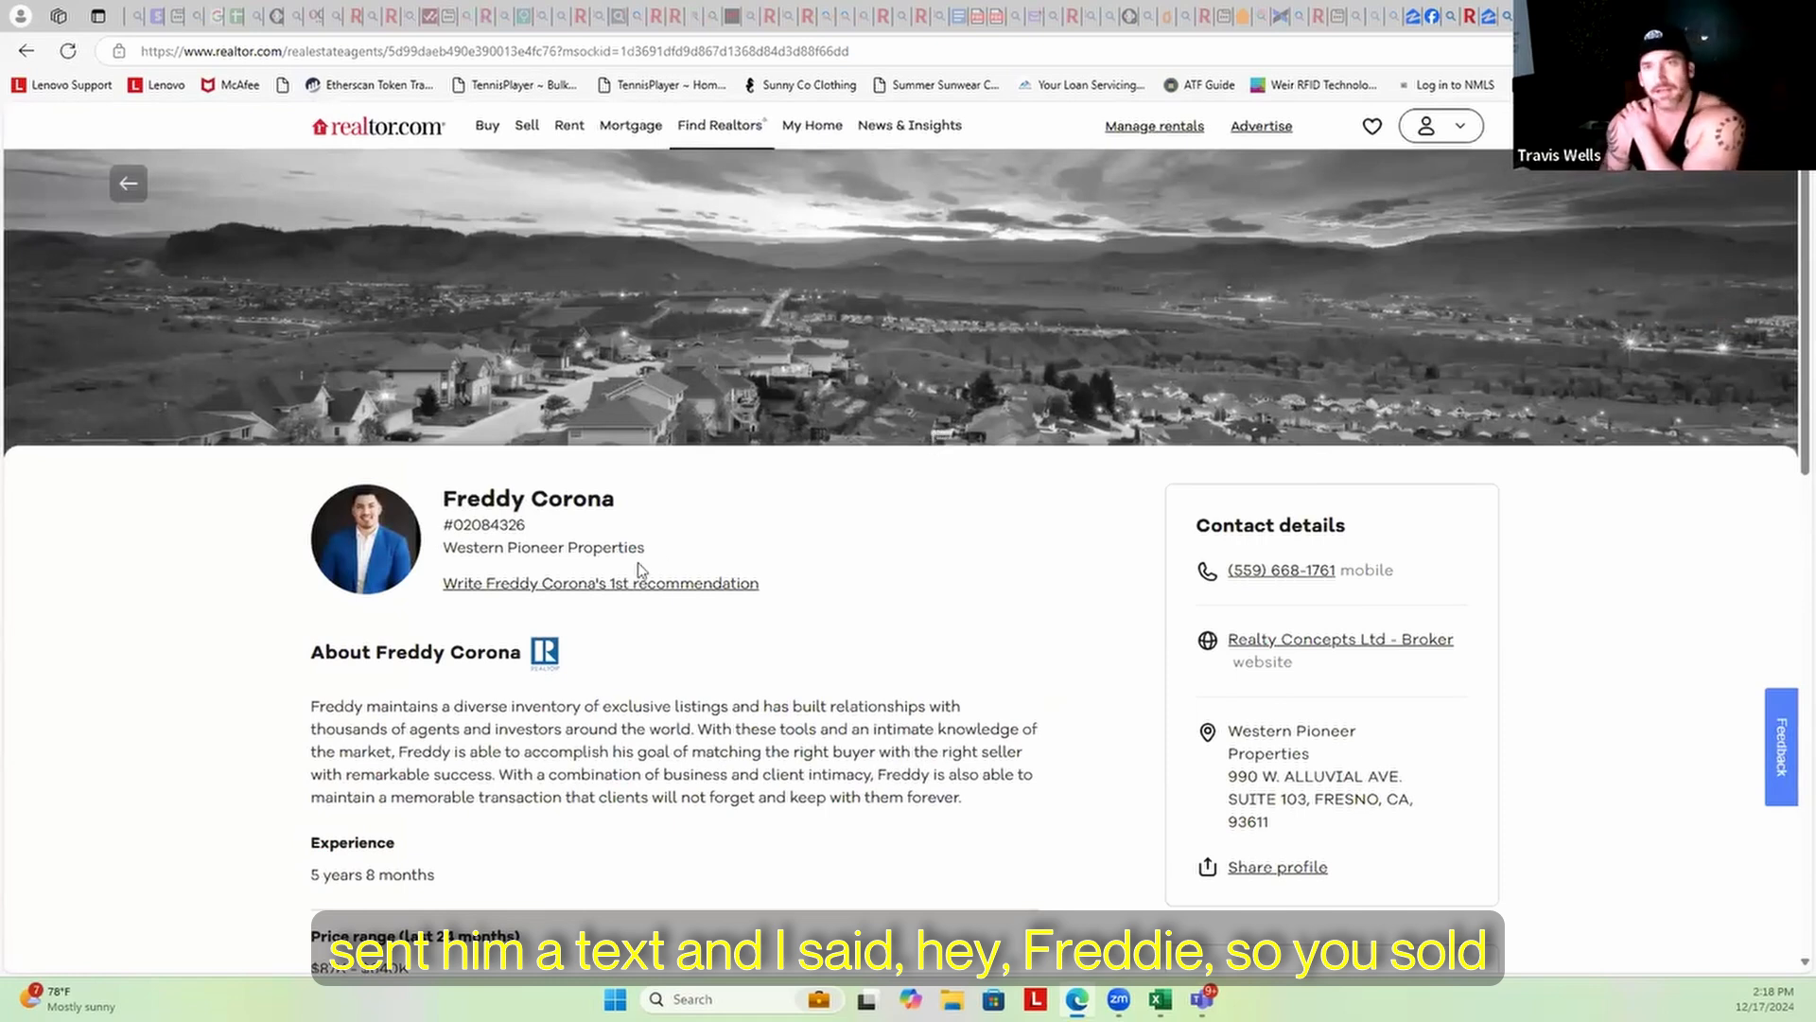
left_click(1243, 16)
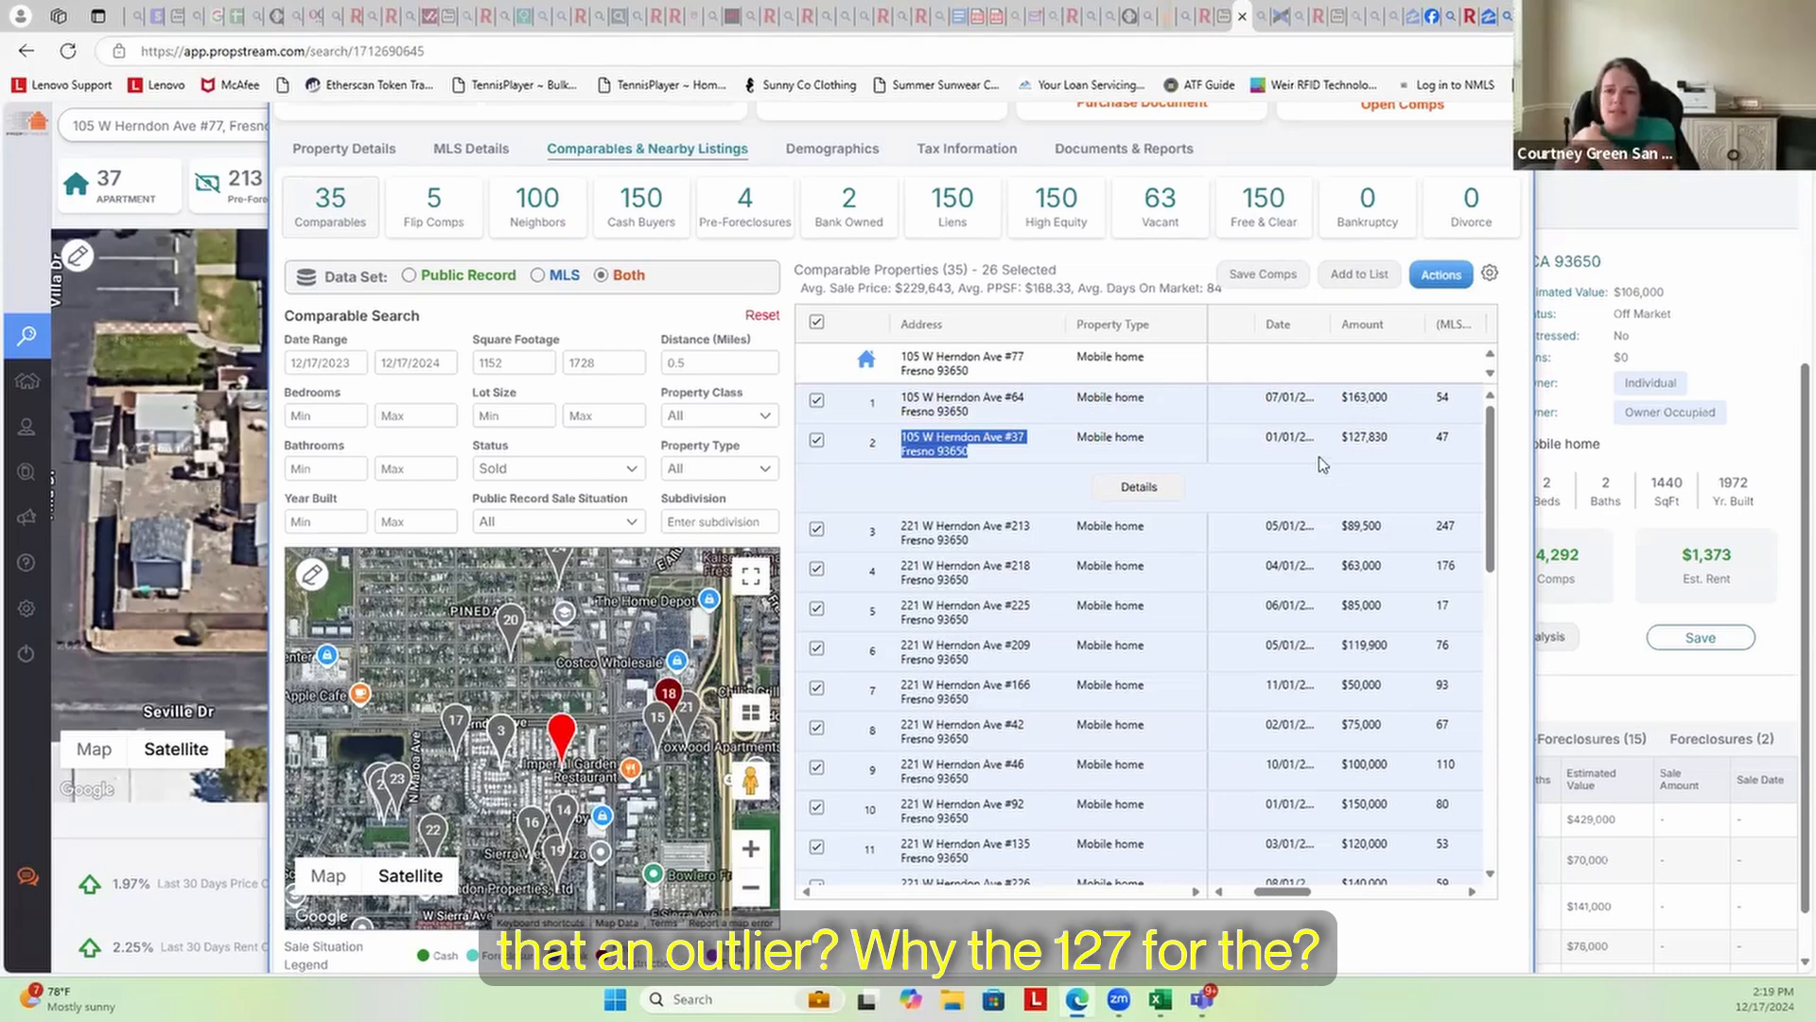
left_click(939, 401)
left_click_drag(990, 397, 900, 398)
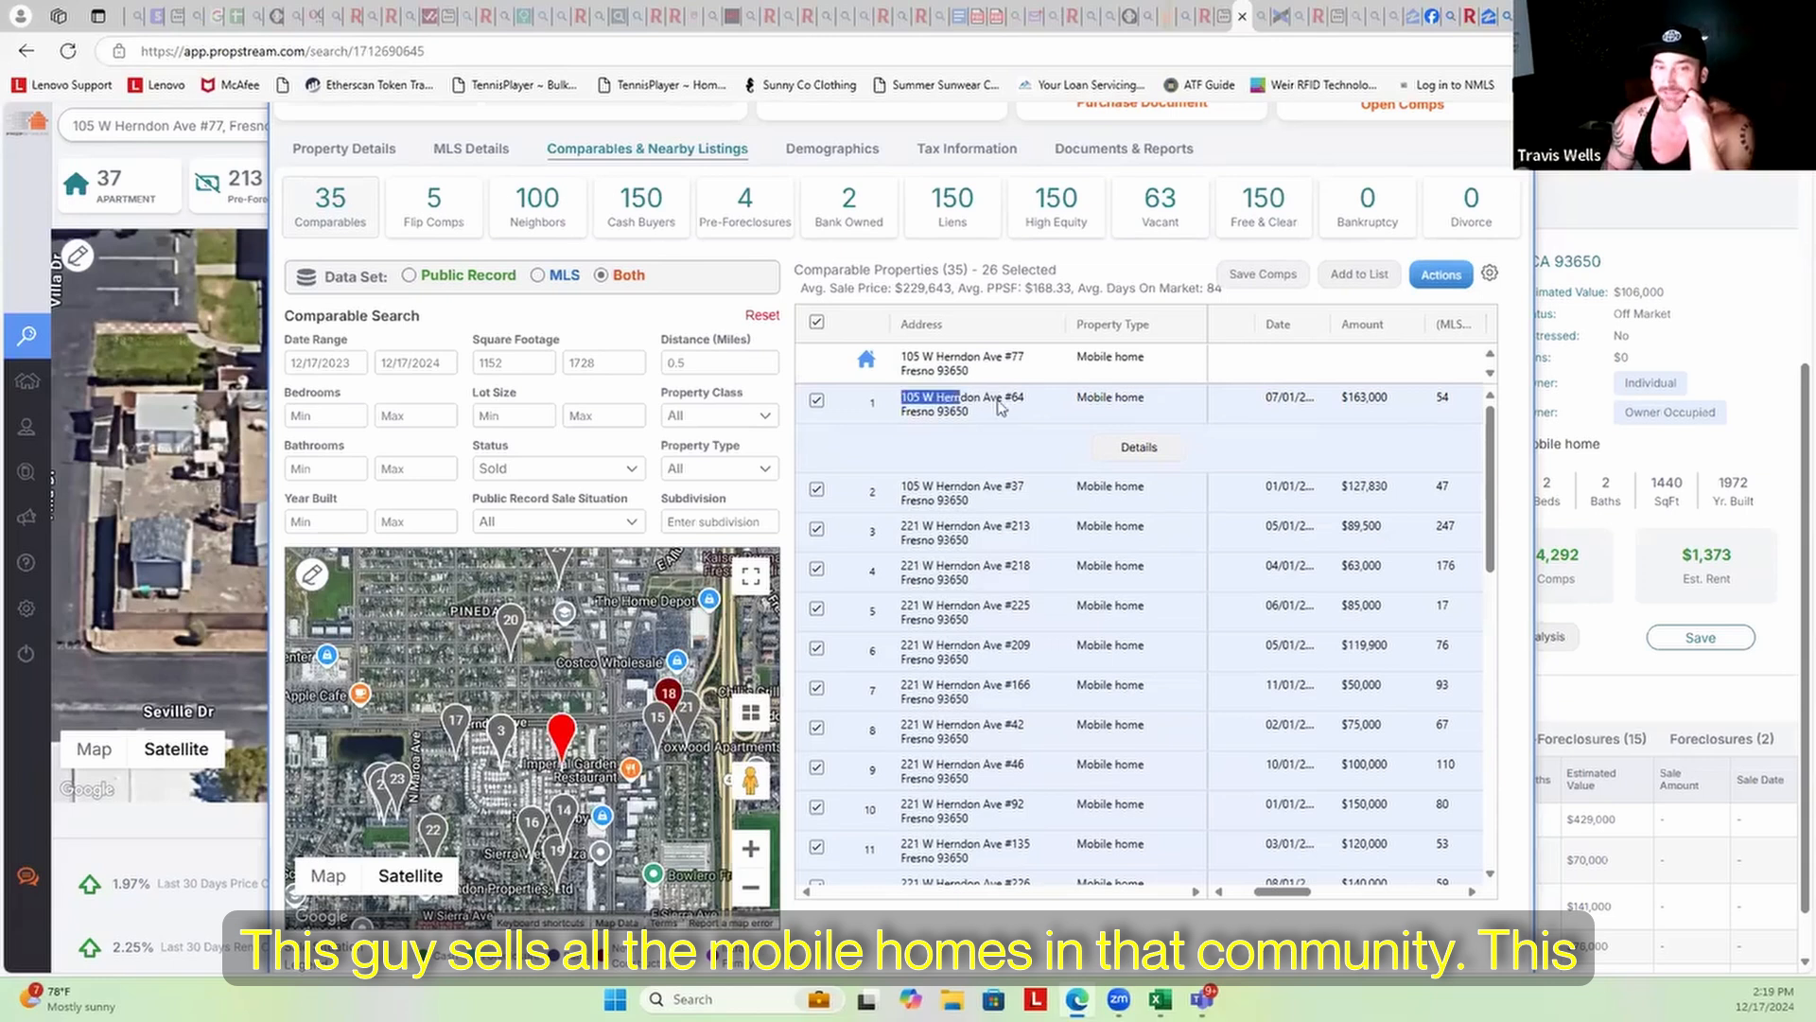
left_click(947, 476)
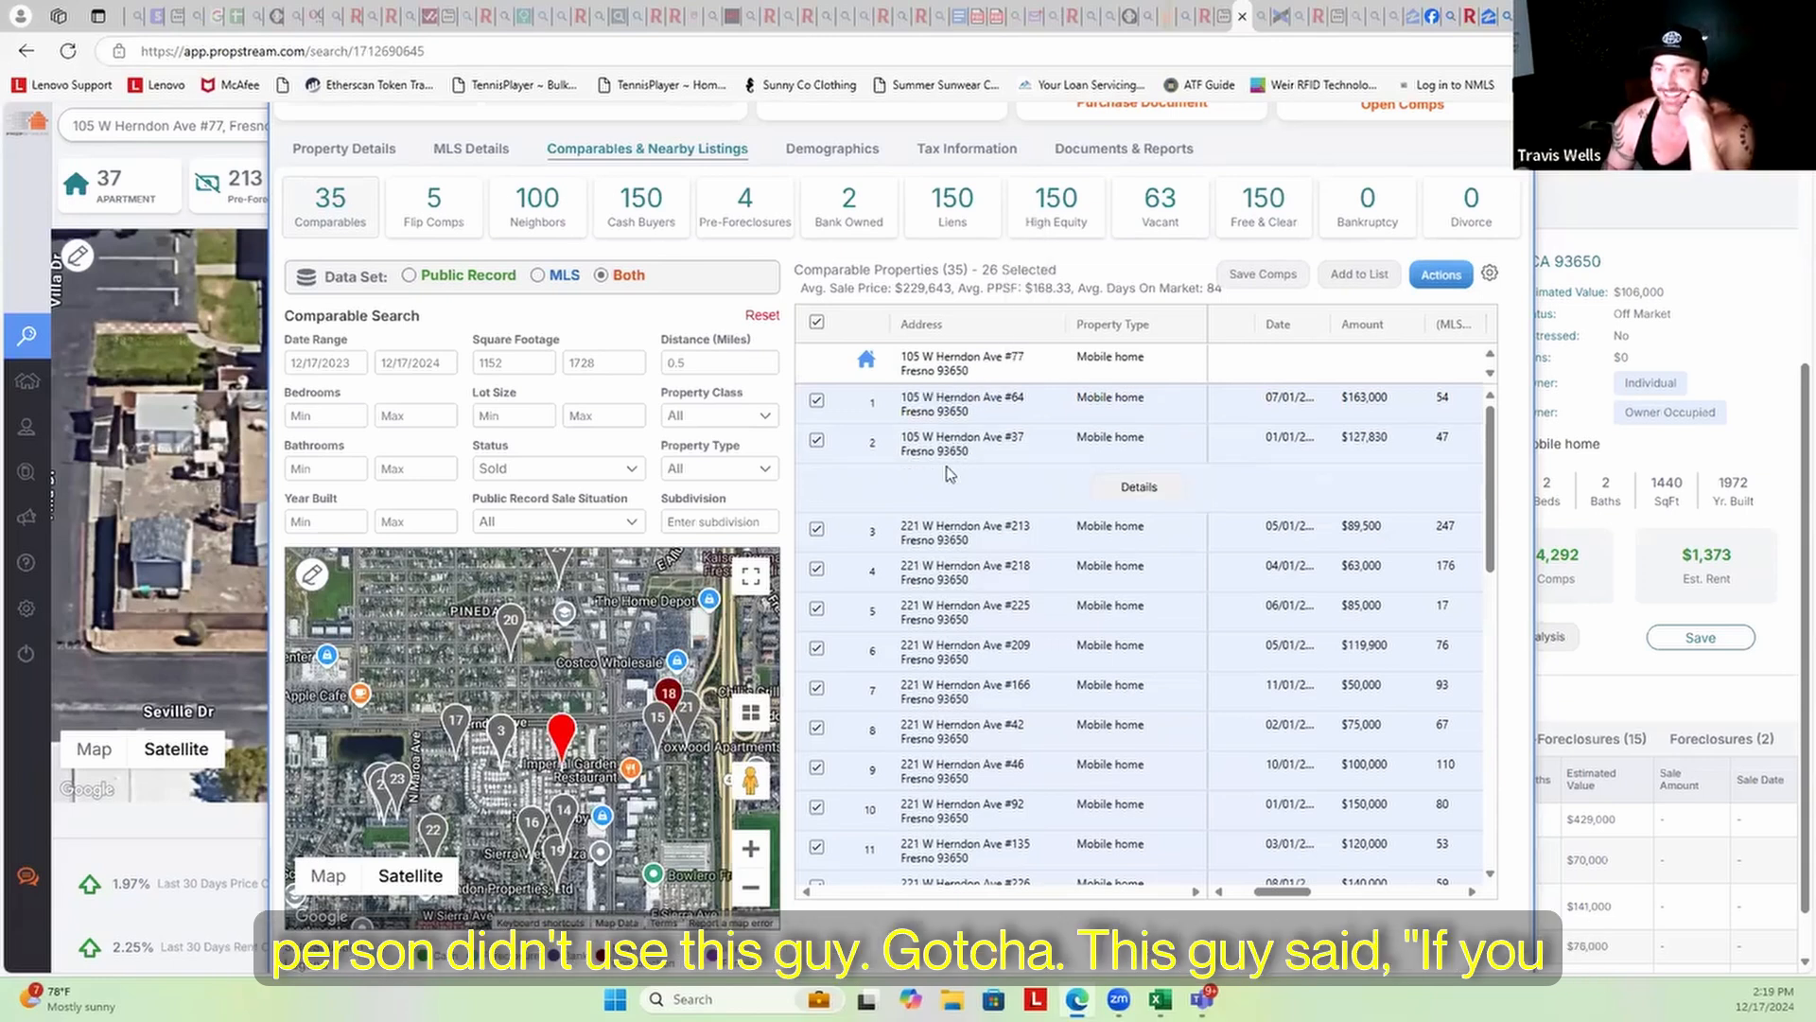
left_click(946, 406)
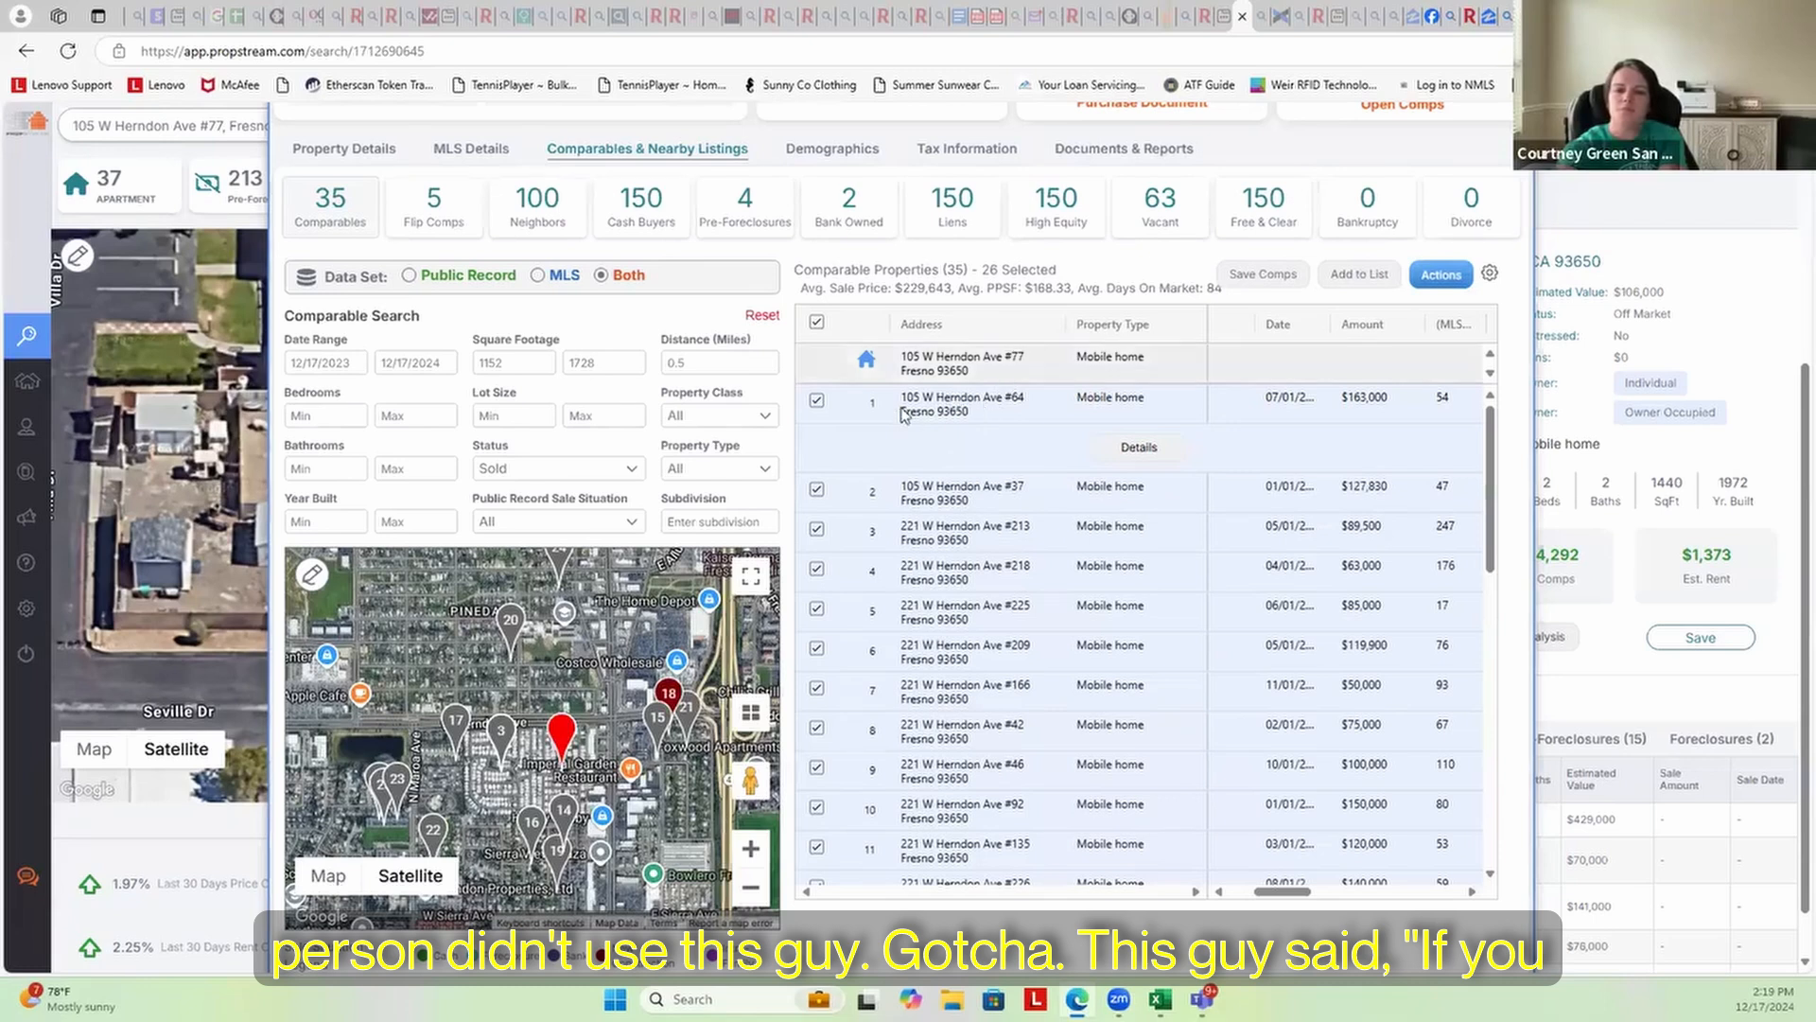